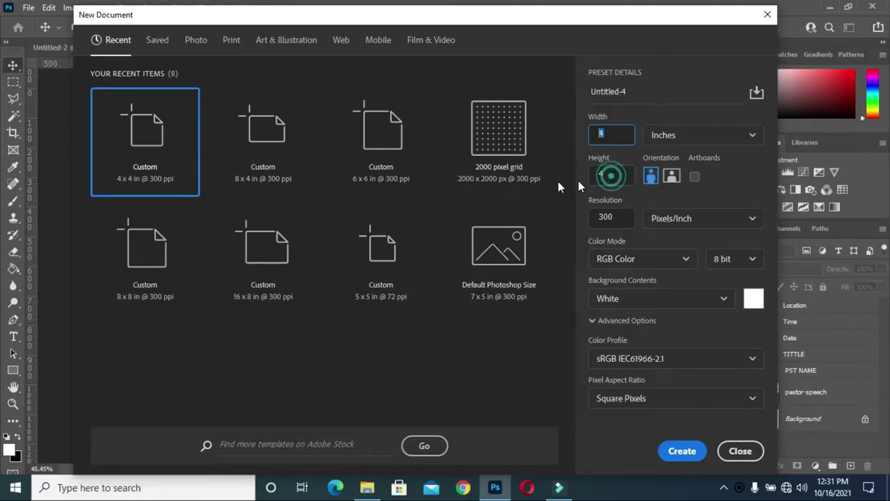
Create a 4×4 inch, 300 ppi square document and bring up the Suleja prophetic invasion image folder.
key("Tab")
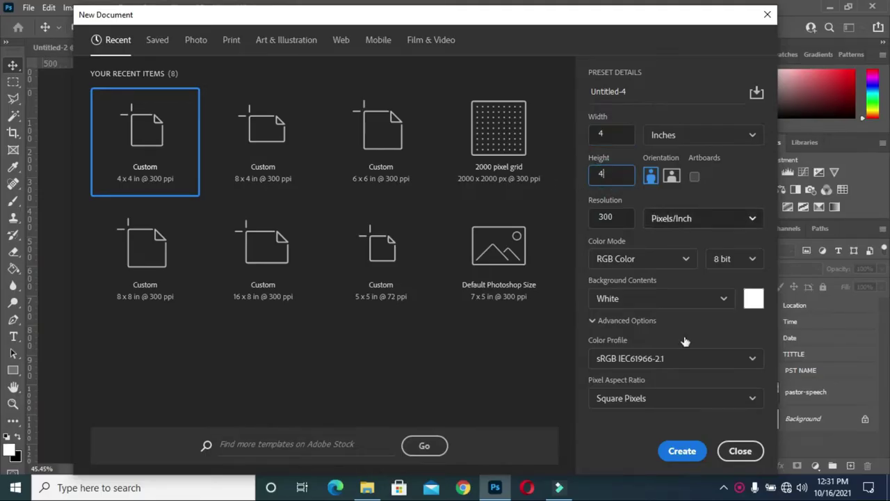
left_click(680, 451)
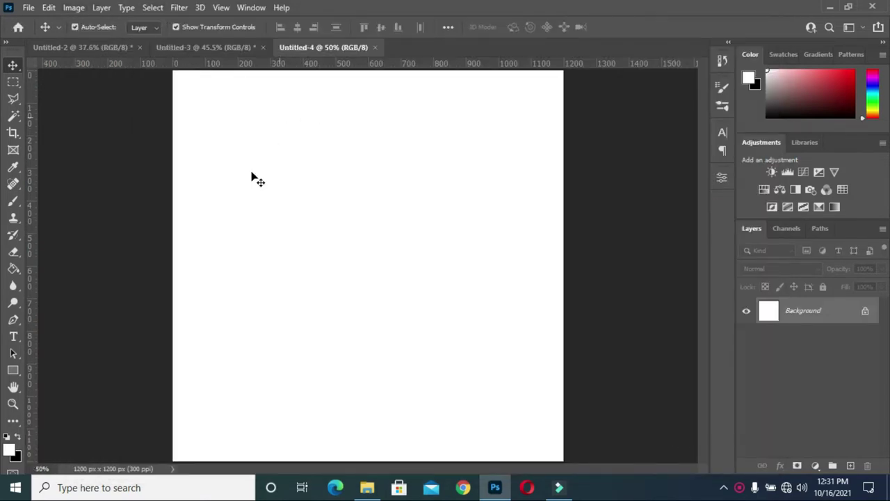
left_click(367, 488)
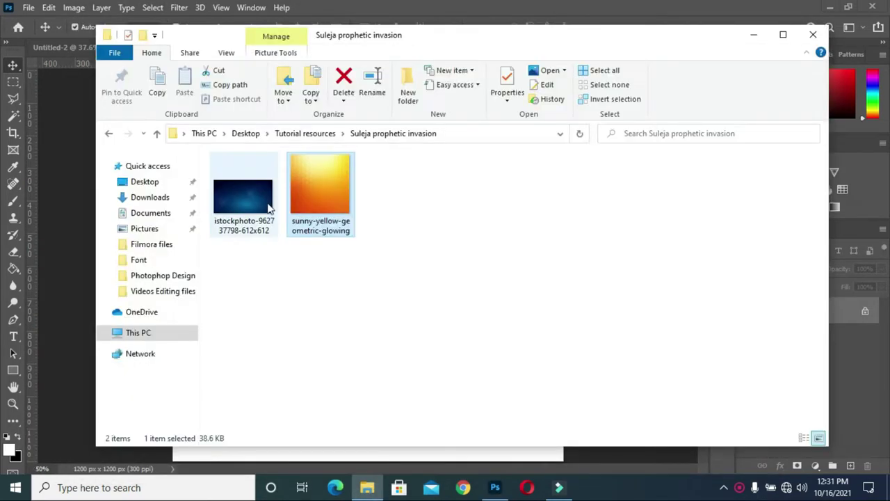
Place the blue istockphoto background on the canvas and scale it to cover the upper area.
left_click(246, 202)
left_click_drag(246, 201, 97, 217)
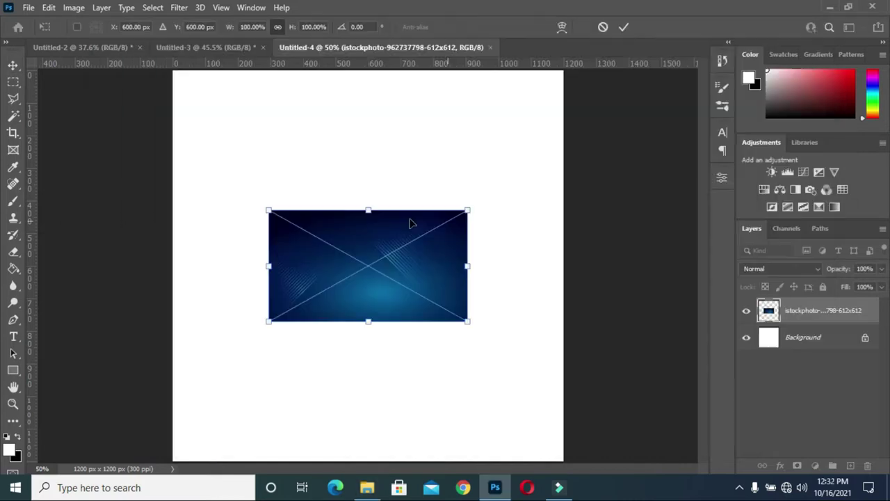
left_click_drag(369, 210, 379, 28)
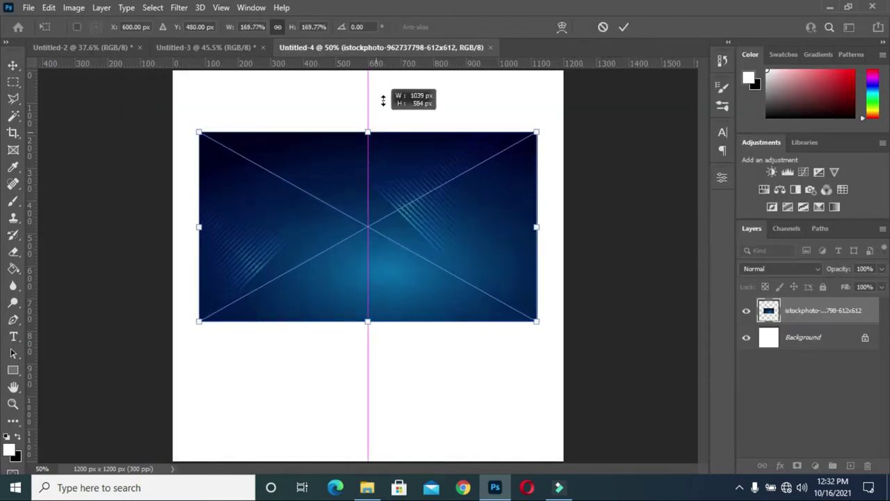
left_click_drag(368, 321, 368, 386)
mouse_move(383, 290)
left_mouse_down()
mouse_move(388, 318)
mouse_move(384, 284)
left_mouse_up()
scroll(389, 284, "down", 1)
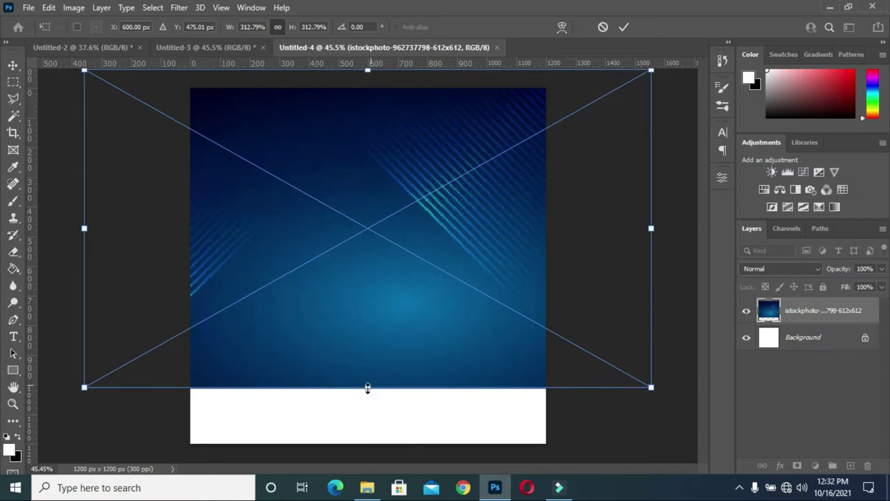
left_click_drag(368, 387, 367, 365)
left_click_drag(395, 293, 396, 299)
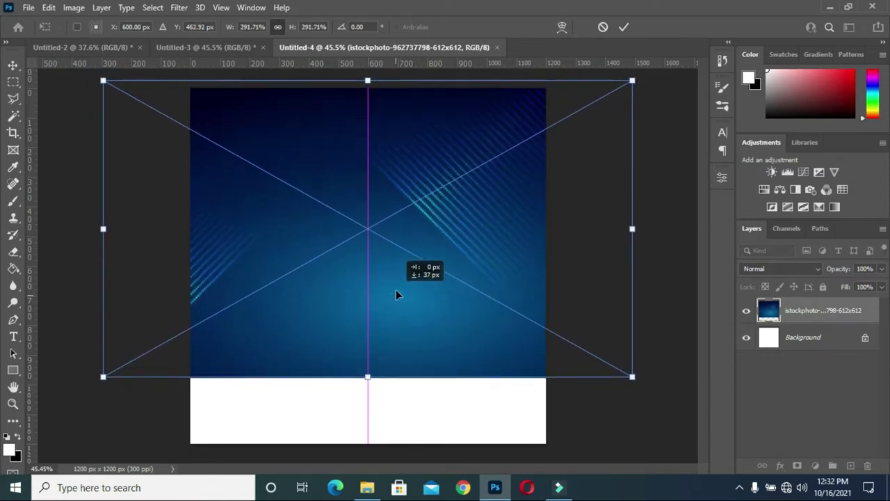
left_click(625, 26)
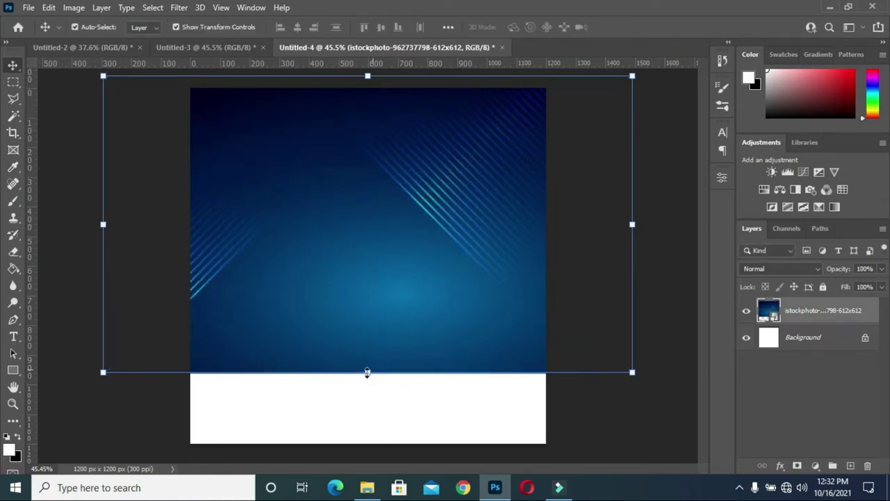
Stretch the background's bottom edge further down and start a Gaussian Blur on it.
left_click_drag(366, 373, 369, 384)
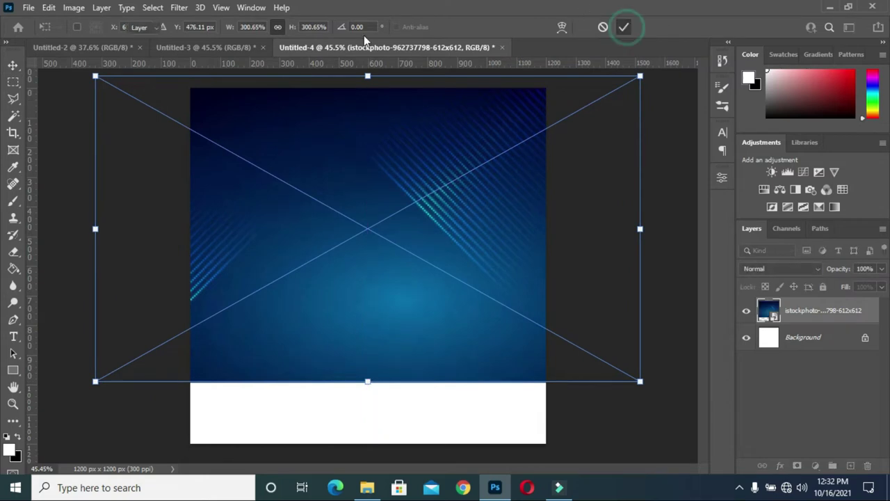
left_click(179, 7)
left_click(198, 18)
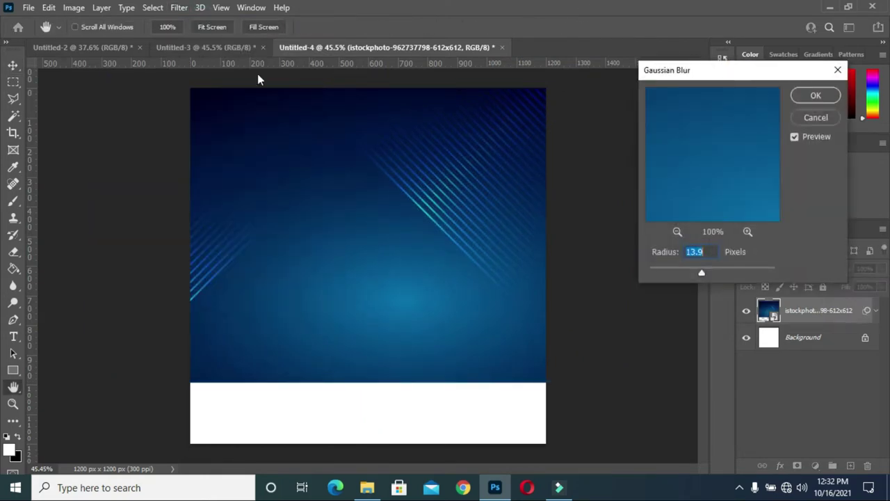
Apply the 13.9-pixel Gaussian Blur to the blue background and deselect the layer.
left_click(824, 97)
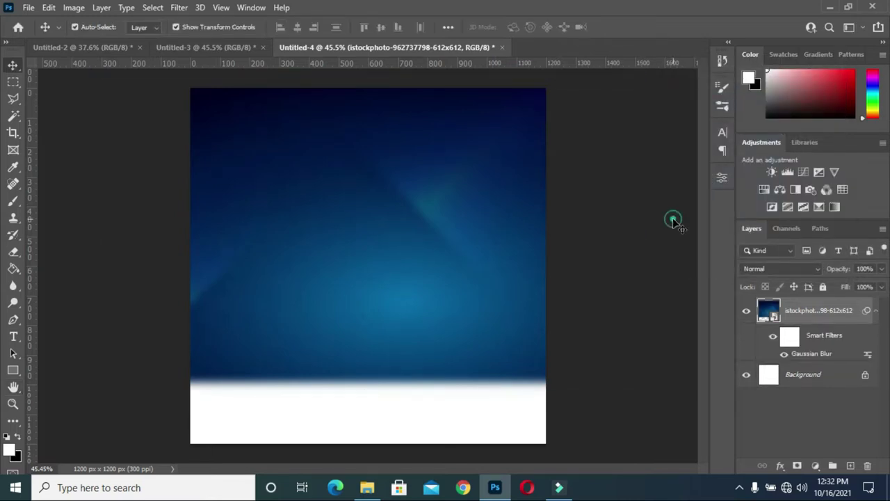
left_click(673, 222)
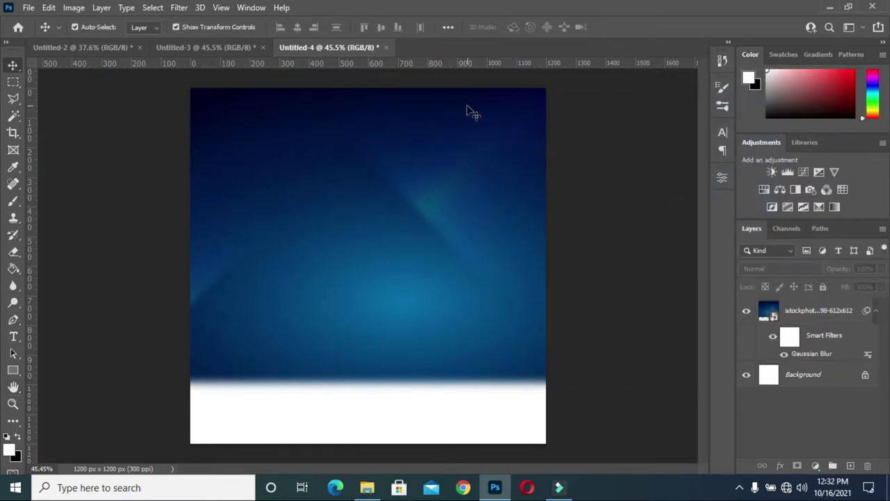
Type the word SULEJA as horizontal text near the canvas centre.
left_click(12, 336)
left_click(81, 337)
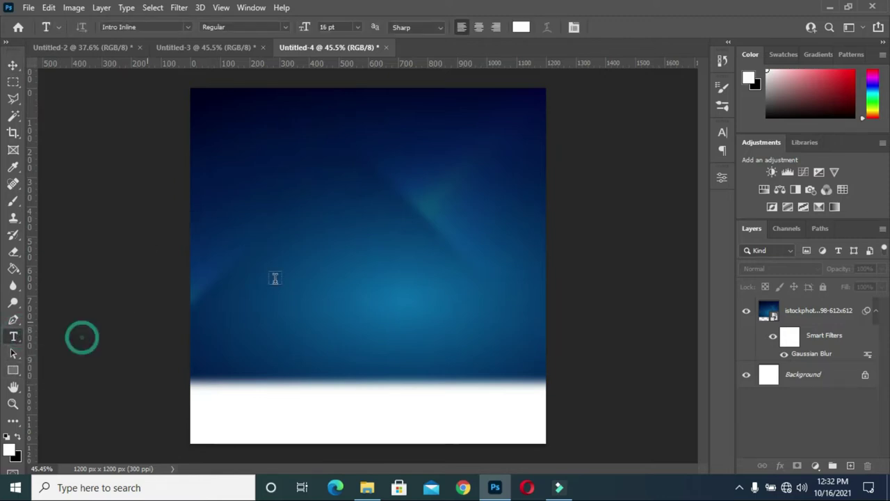
left_click(299, 220)
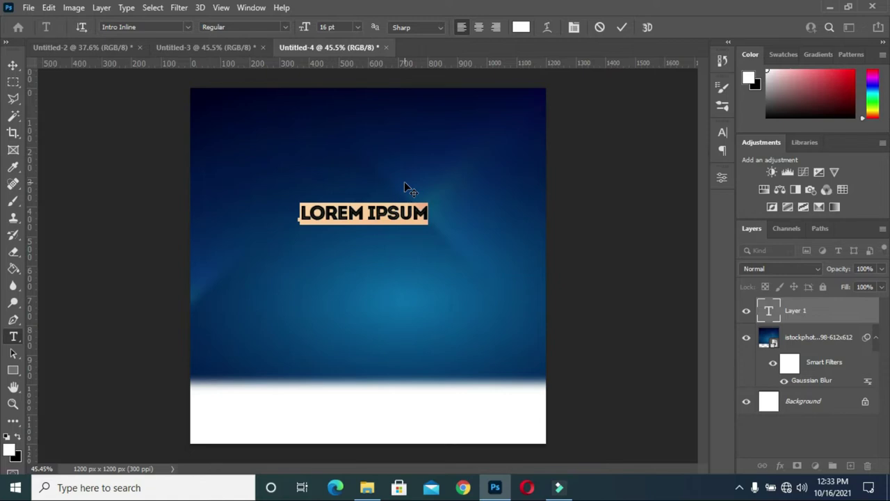
key("ctrl+h")
type("SULEJA")
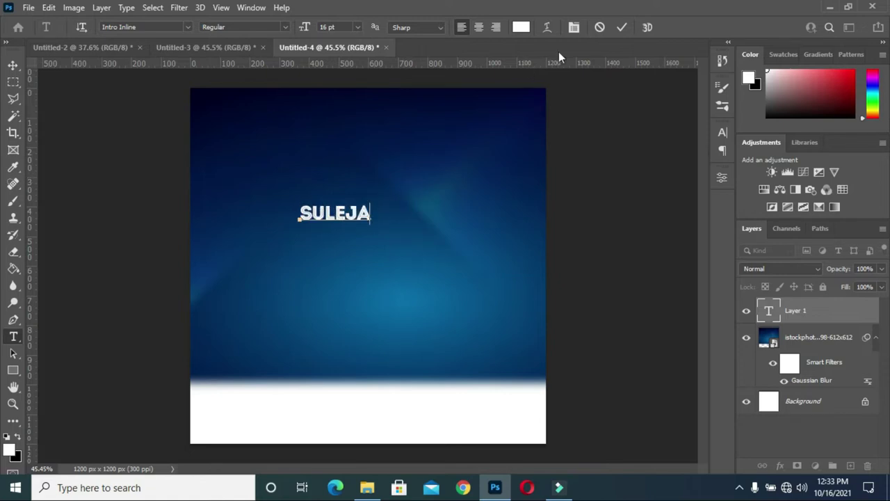
left_click(623, 26)
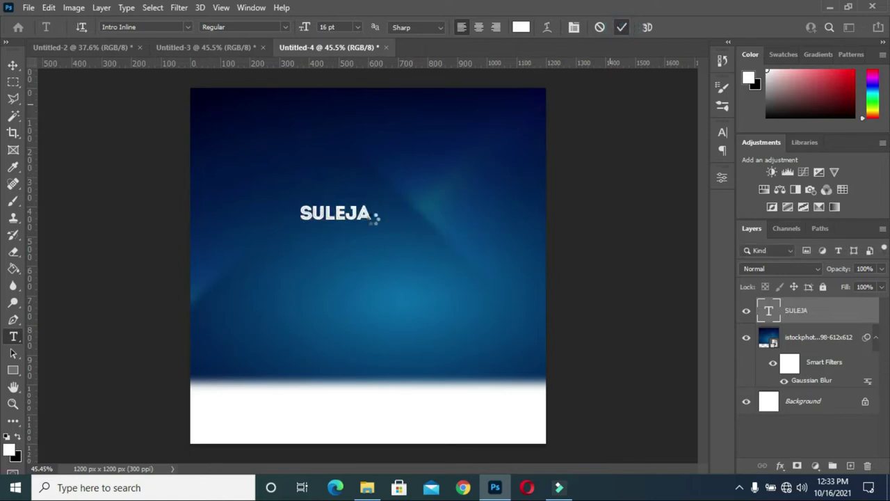
Scale SULEJA up considerably and duplicate its text layer.
left_click(13, 65)
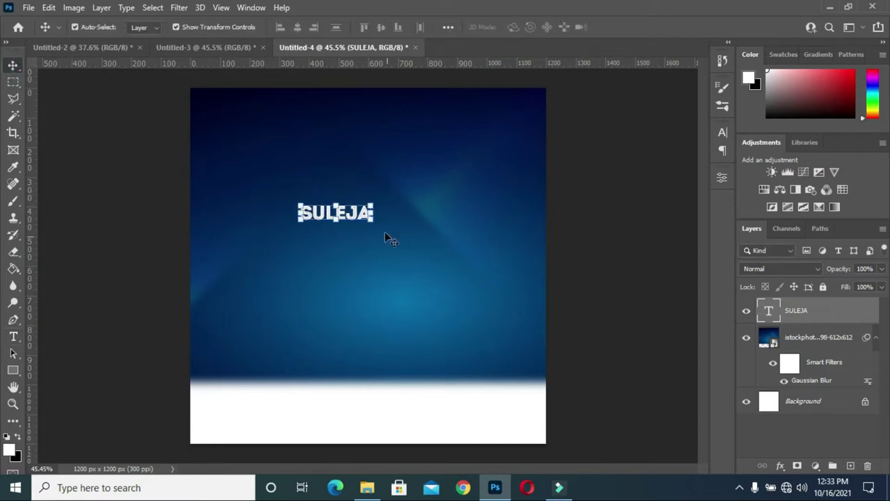
mouse_move(374, 219)
left_mouse_down()
mouse_move(487, 291)
mouse_move(381, 223)
left_mouse_up()
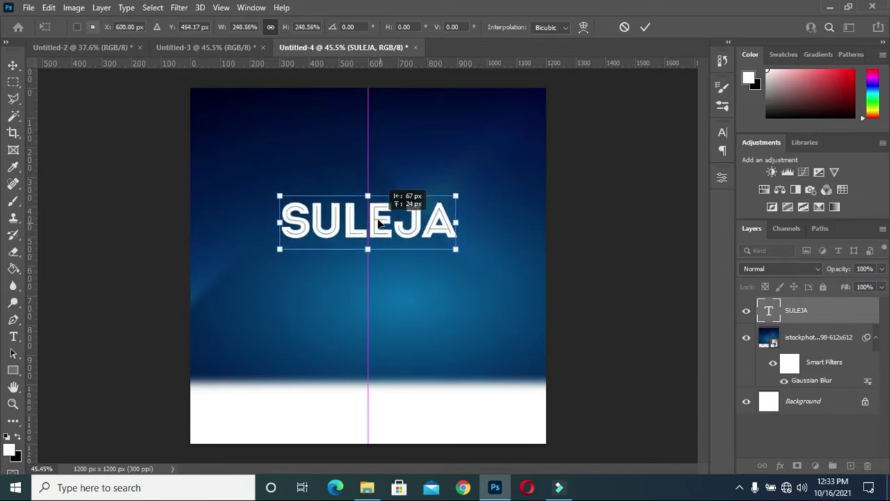
left_click(645, 27)
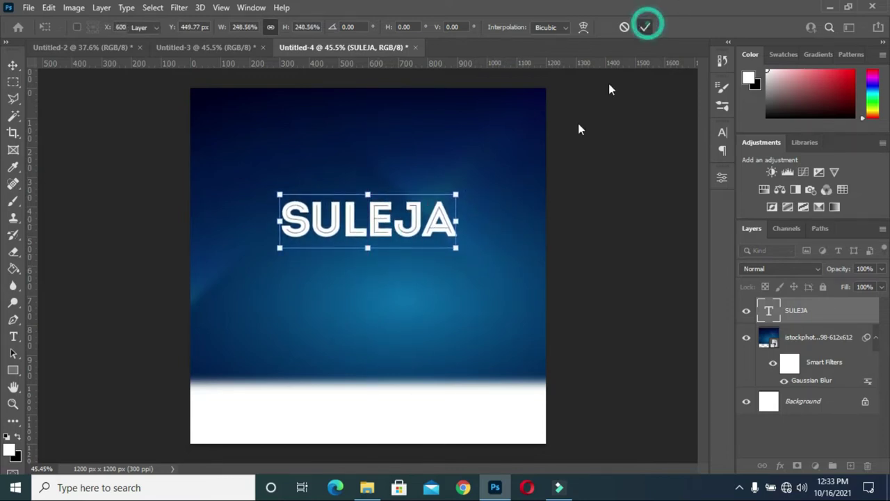
left_click(537, 215)
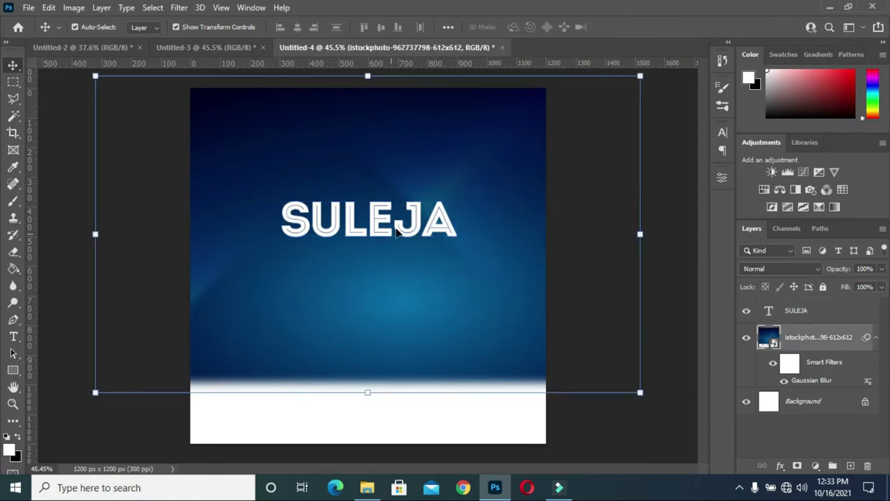
left_click(411, 229)
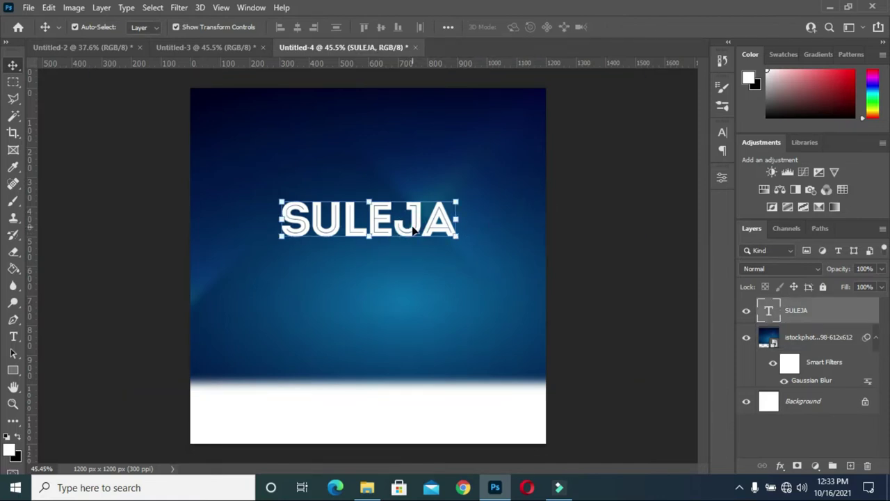
key("ctrl+j")
Move the SULEJA copy below the original, retype it as PROPHETIC and centre it.
left_click_drag(417, 235, 416, 272)
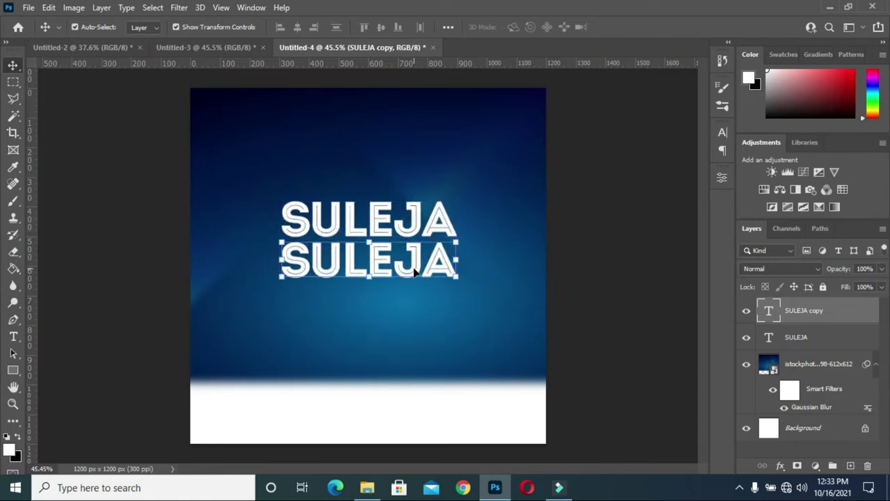
key("t")
left_click(416, 259)
key("ctrl+a")
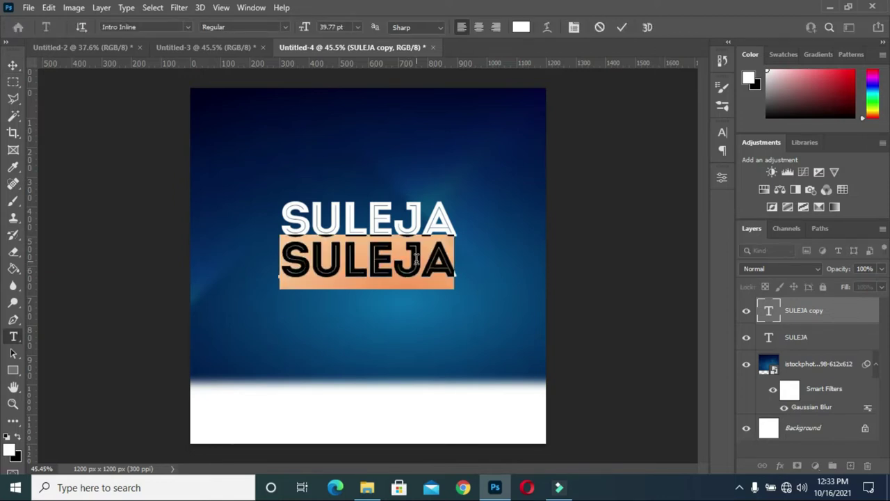
type("PROPHE")
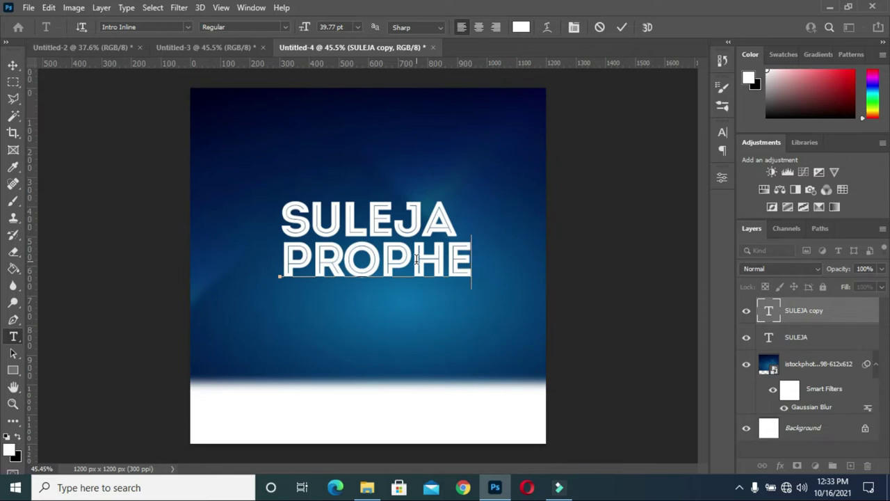
type("TIC")
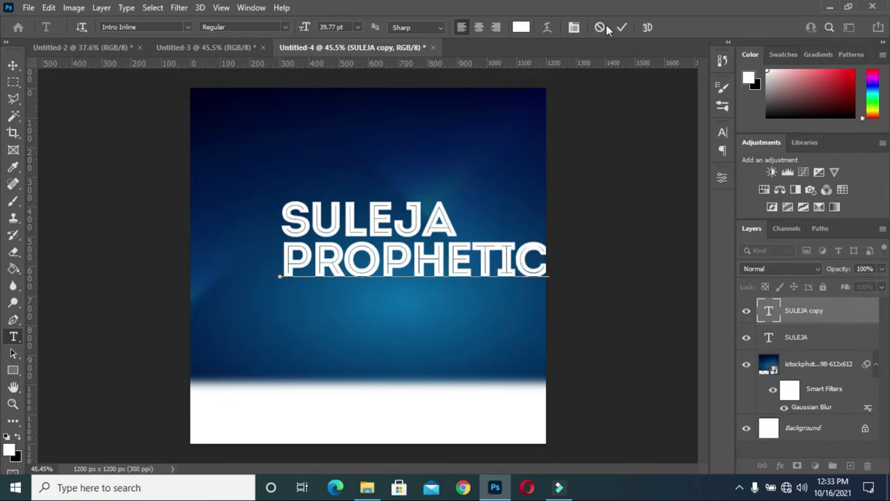
left_click_drag(435, 272, 394, 264)
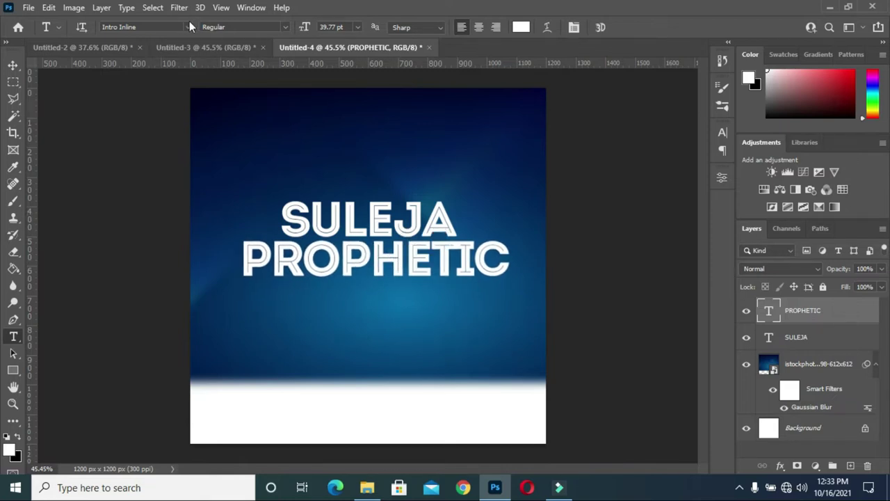
left_click(190, 27)
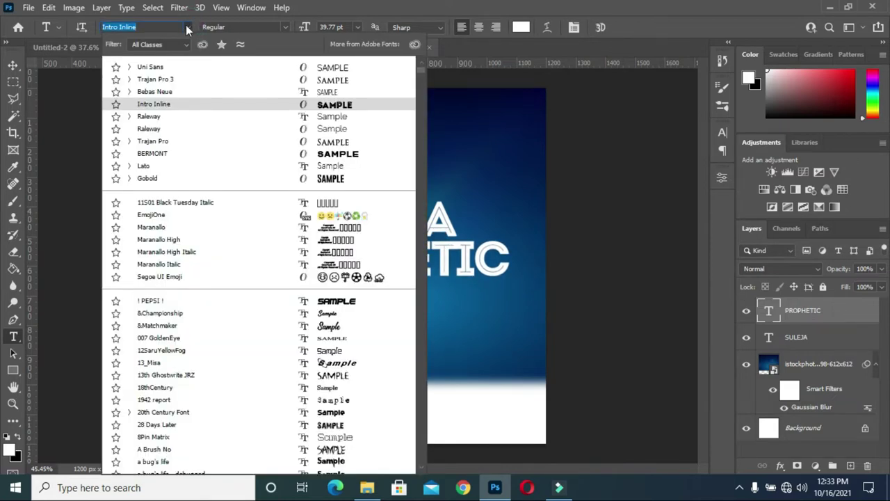
Set PROPHETIC in Bebas Neue, enlarge it and position it under SULEJA.
left_click(163, 93)
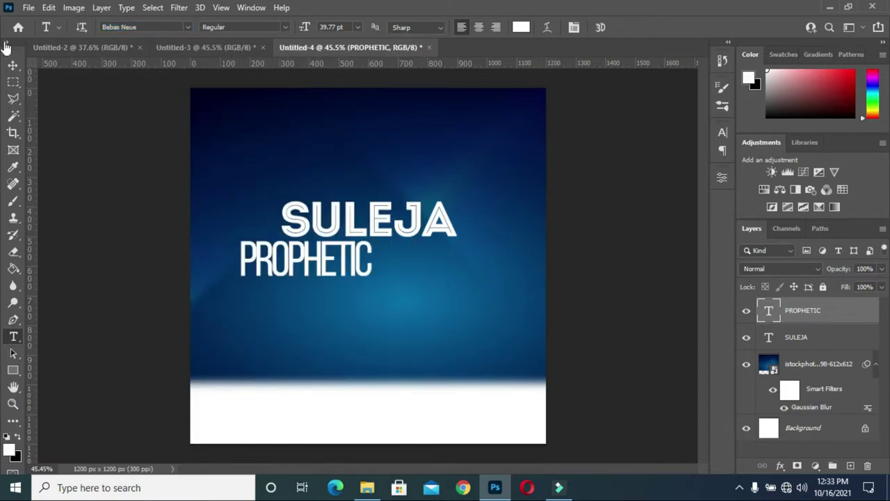
left_click(12, 65)
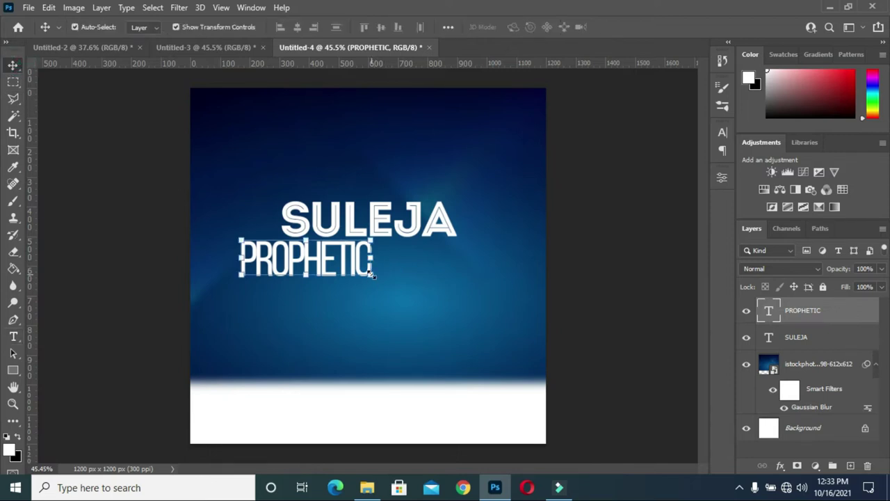
left_click_drag(371, 274, 439, 276)
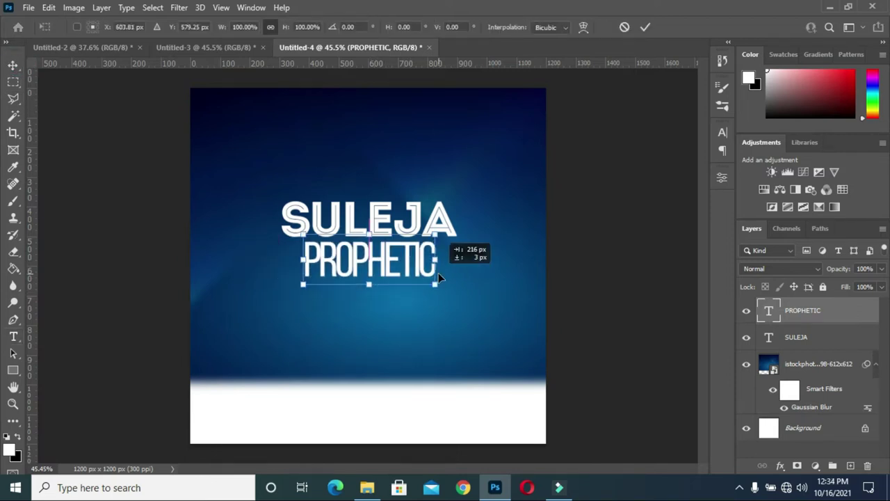
left_click_drag(435, 284, 496, 309)
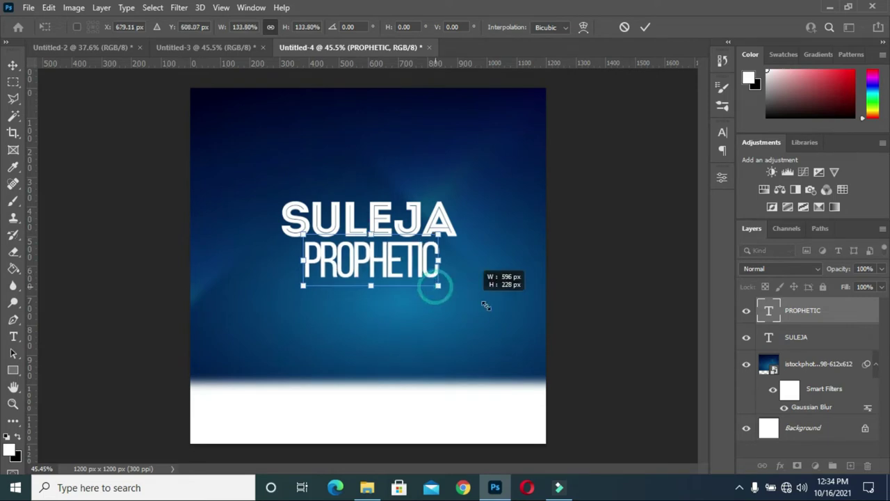
left_click_drag(420, 276, 390, 267)
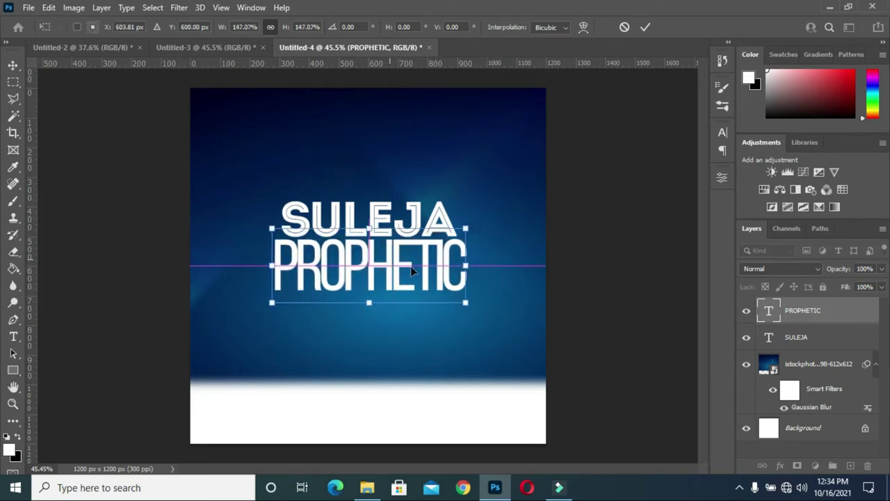
left_click_drag(466, 302, 485, 309)
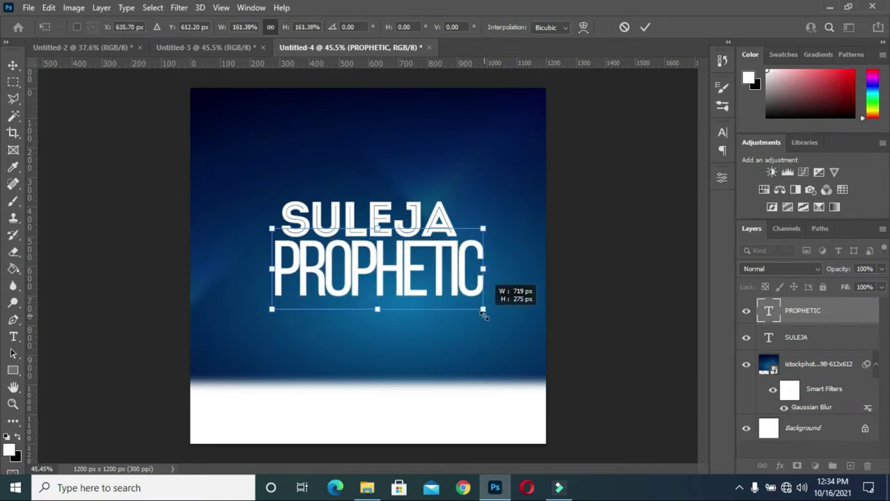
left_click_drag(400, 273, 393, 271)
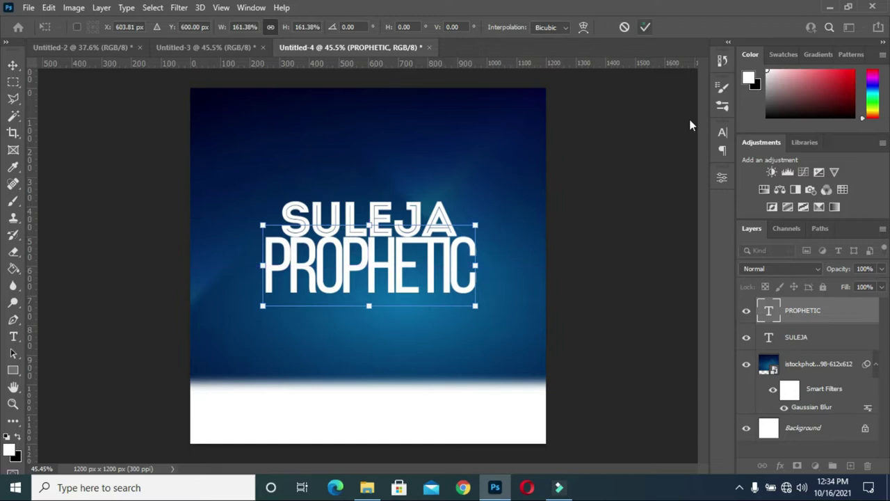
left_click(644, 27)
Fine-tune PROPHETIC to 110.39% scale and nudge it just below SULEJA.
key("Down")
key("Down")
key("Down")
key("Down")
key("Down")
key("Down")
left_click(451, 224)
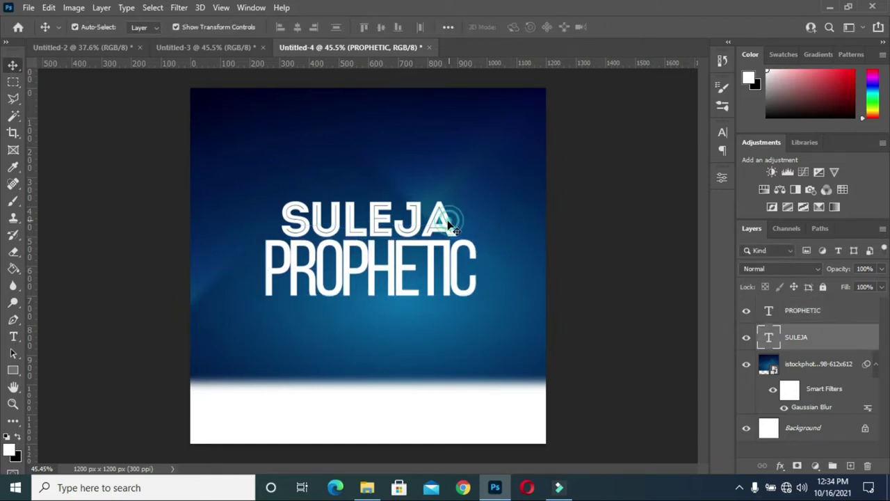
left_click(459, 287)
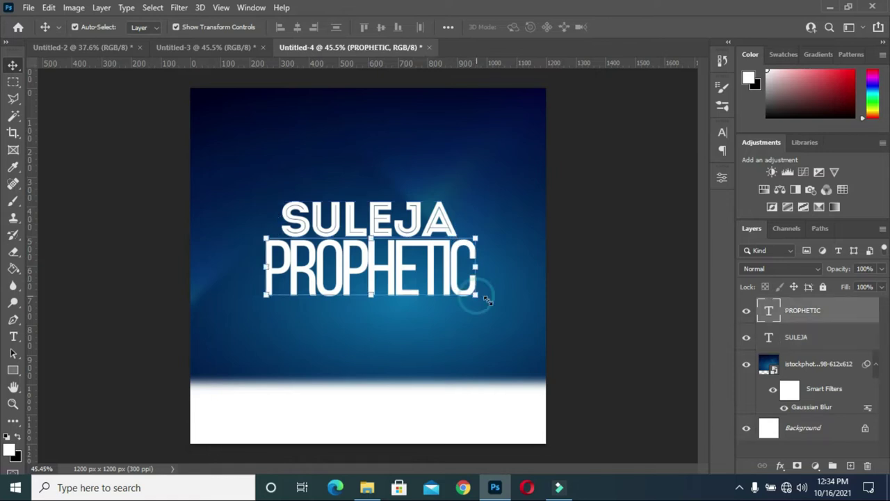
left_click_drag(490, 303, 487, 302)
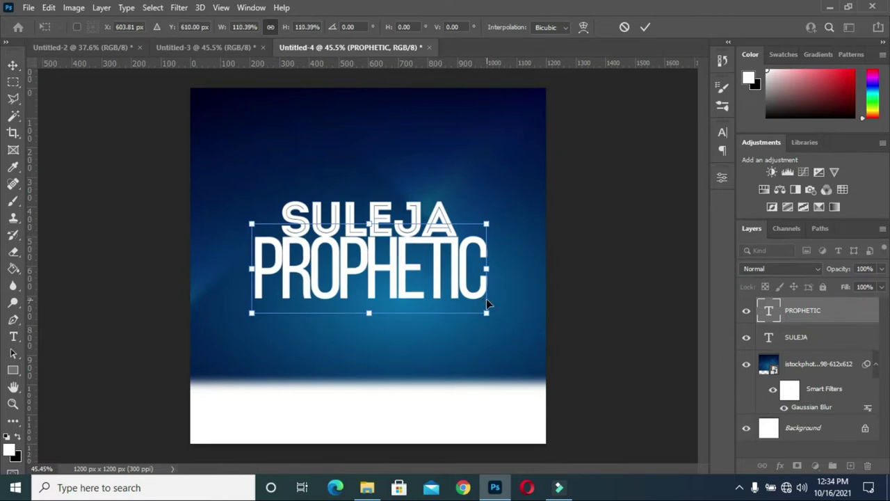
key("Down")
key("Down")
key("Down")
key("Down")
key("Down")
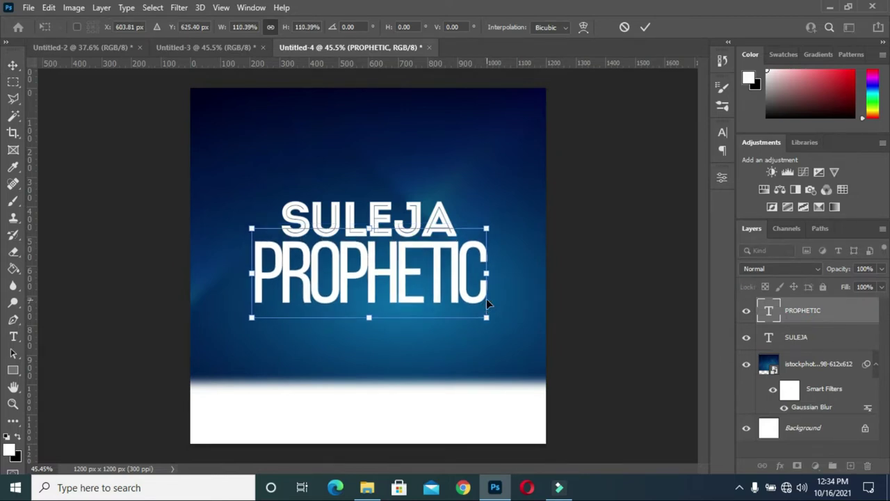
key("Up")
key("Up")
key("Up")
key("Up")
key("Up")
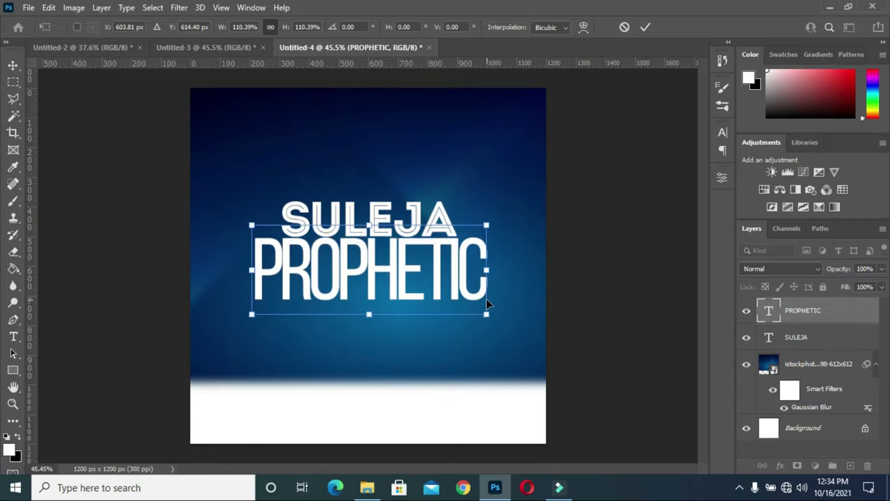
key("Down")
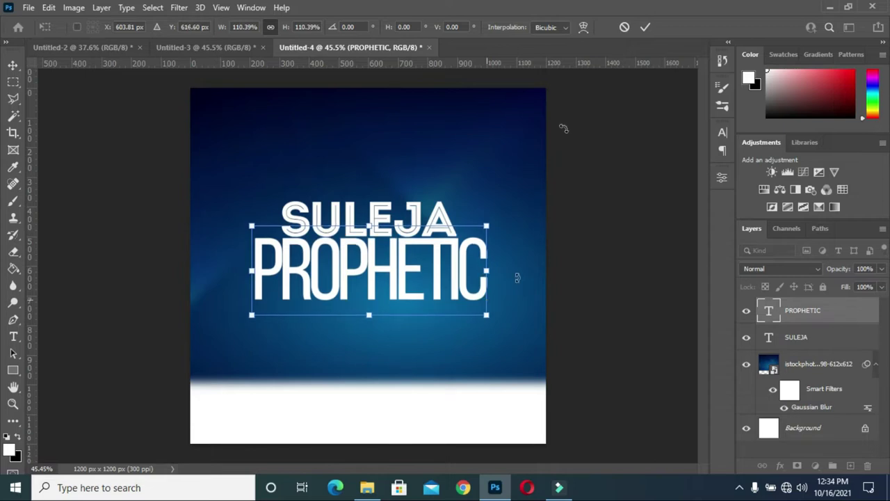
left_click(645, 28)
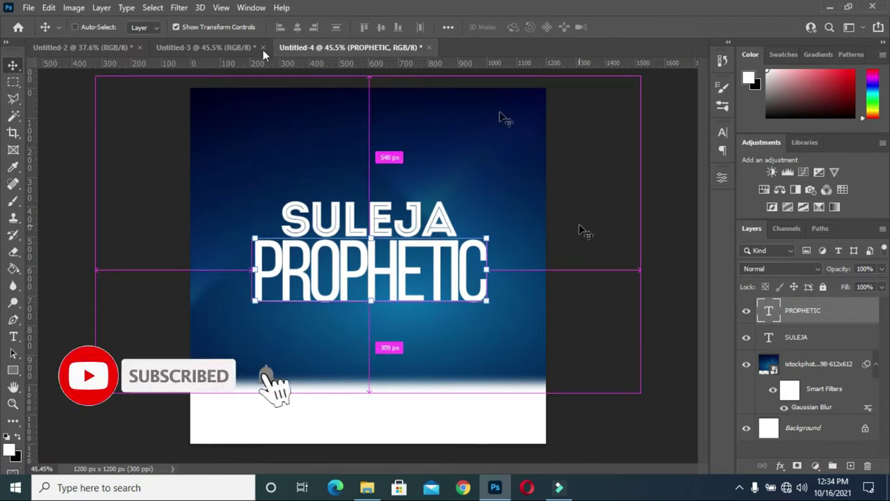
Align SULEJA and PROPHETIC to the canvas horizontal centre, then duplicate the PROPHETIC layer.
key("ctrl+a")
left_click(302, 26)
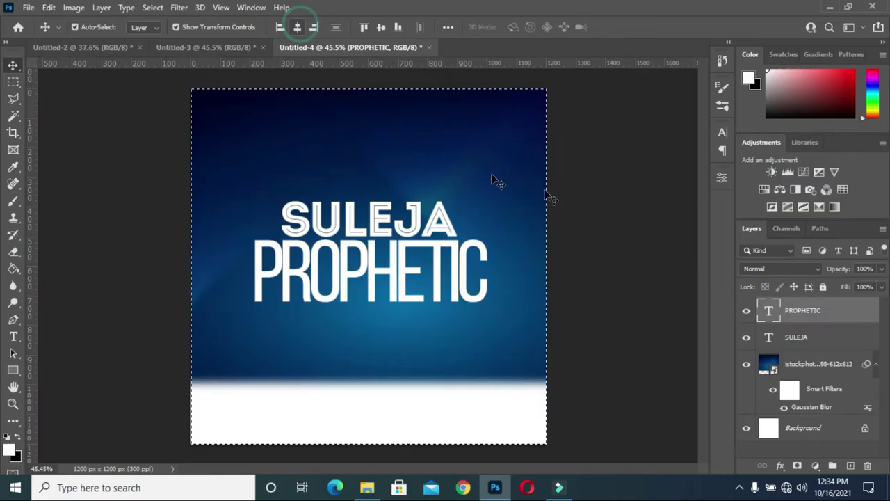
left_click(795, 337)
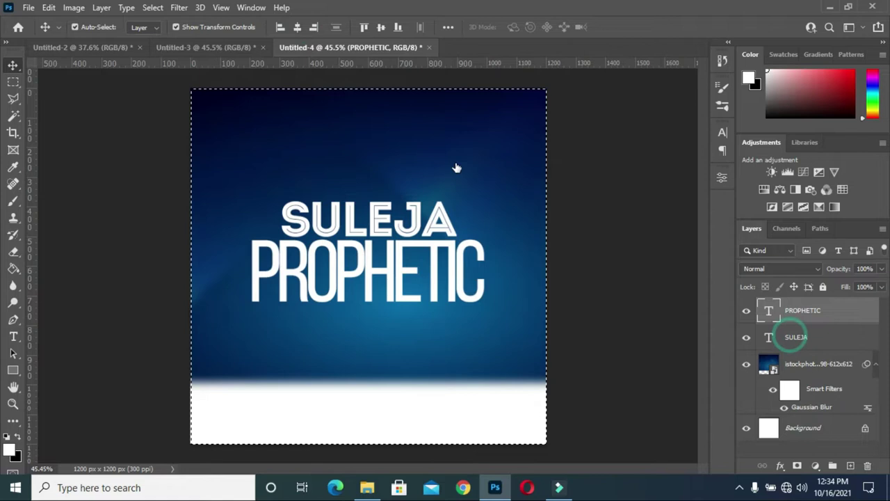
left_click(299, 25)
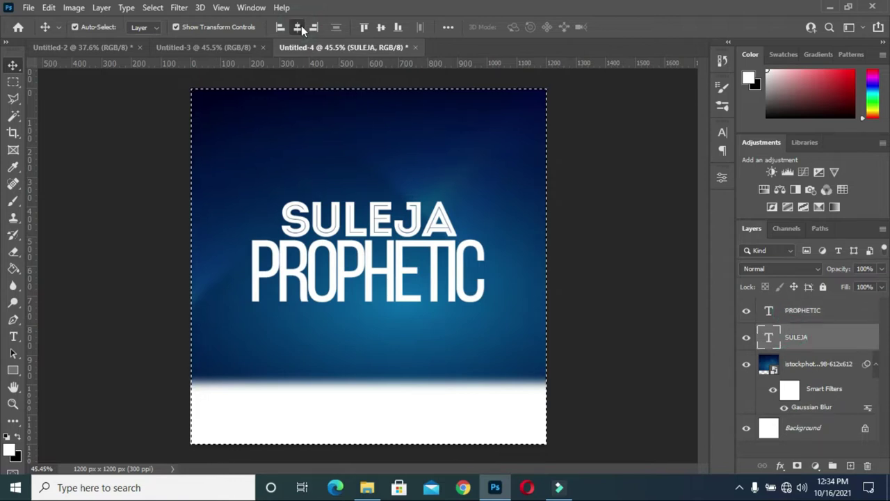
left_click(301, 26)
left_click(339, 125)
key("ctrl+d")
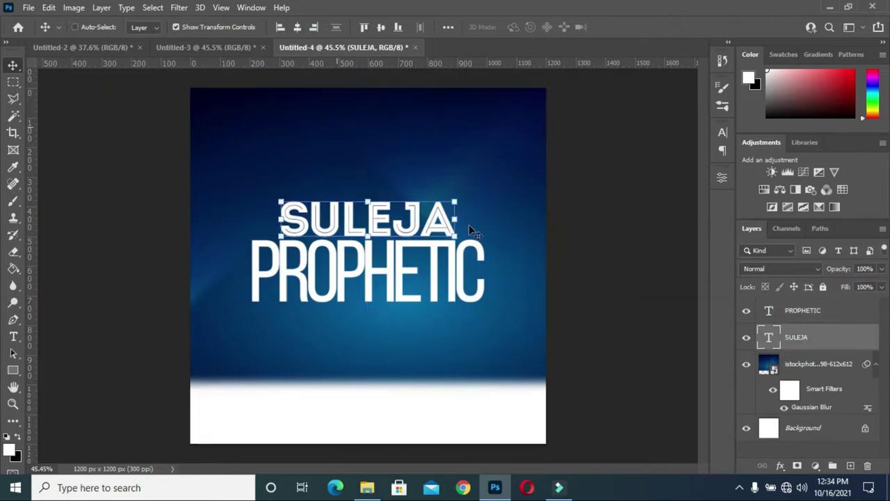
left_click(400, 286, "ctrl")
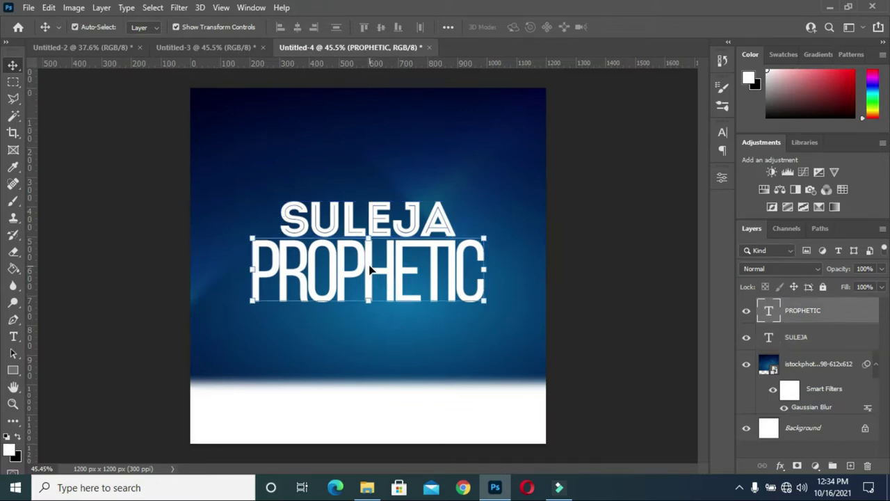
key("ctrl+j")
Move the PROPHETIC copy beneath the original and retype it as INVASION.
left_click_drag(371, 270, 373, 339)
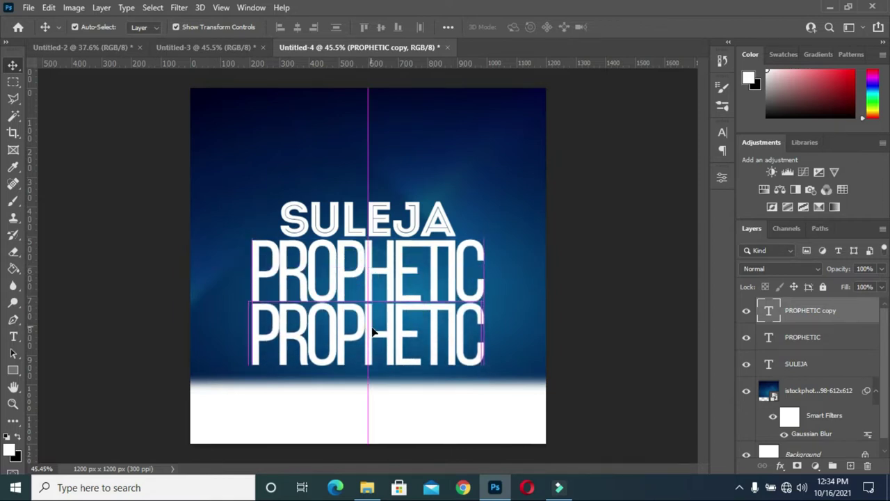
double_click(374, 339)
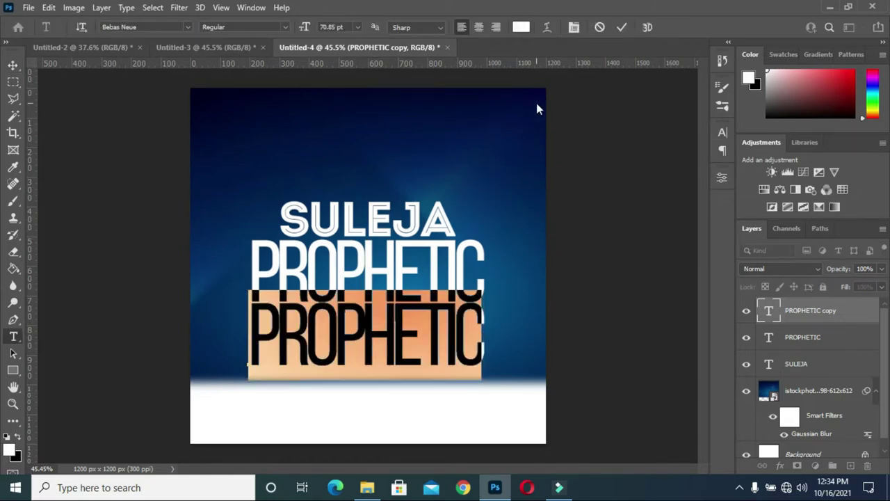
type("IN")
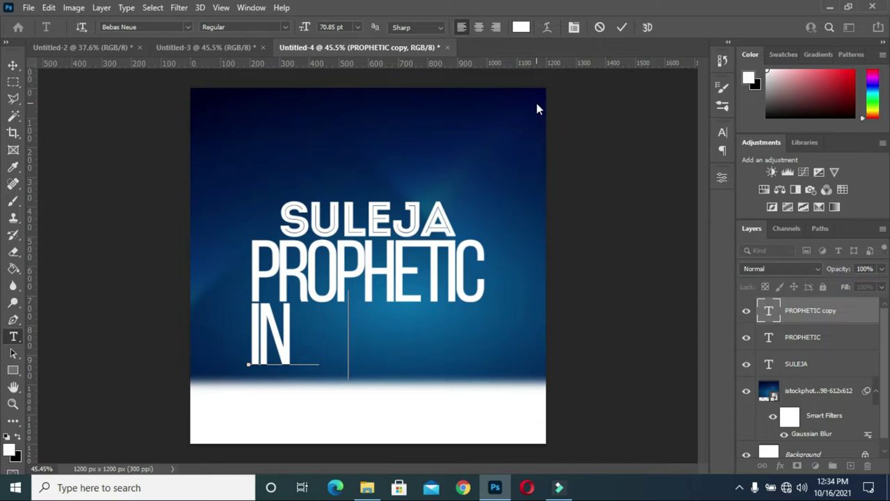
type("VASION")
left_click(622, 26)
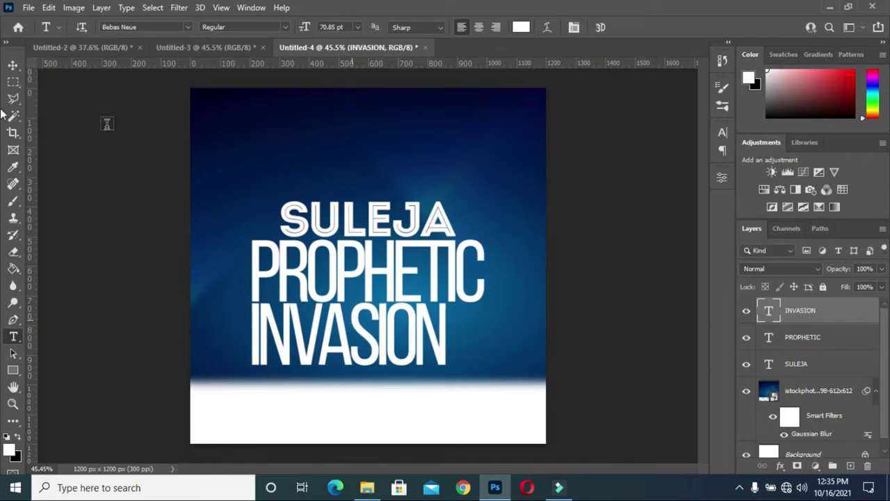
left_click(189, 27)
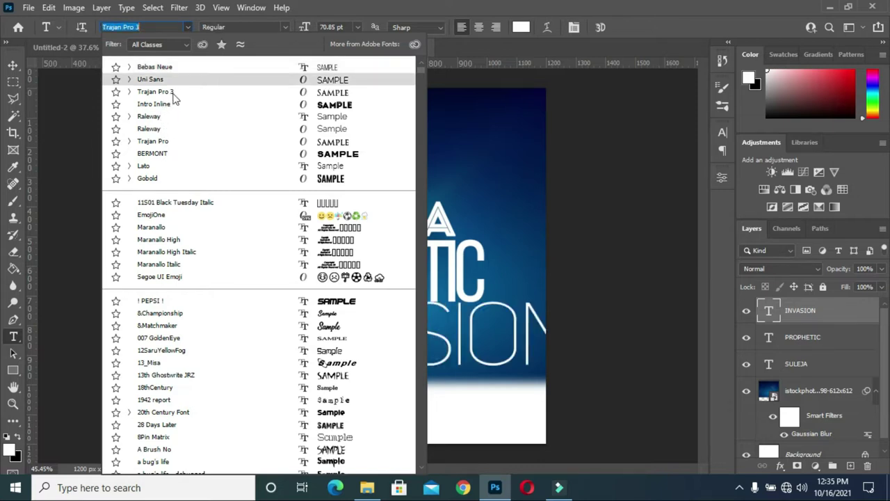
Apply the Trajan Pro 3 font to the INVASION line and commit the edit.
left_click(170, 93)
left_click(172, 92)
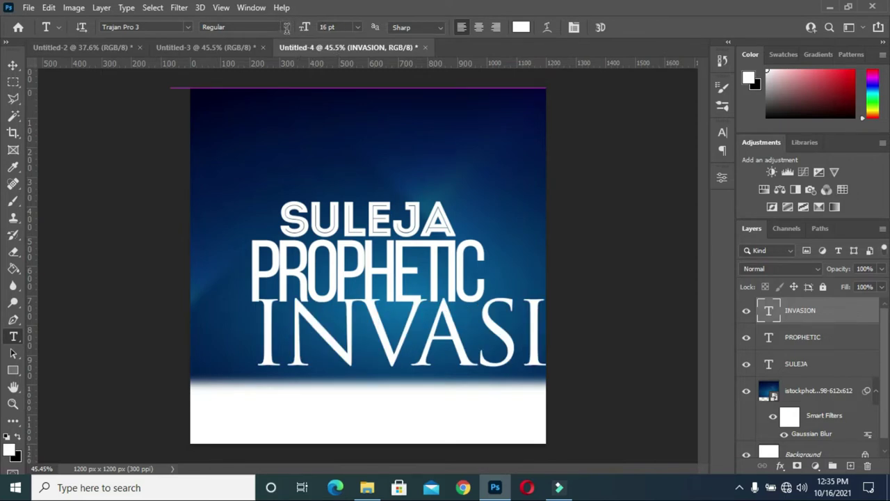
key("ctrl+v")
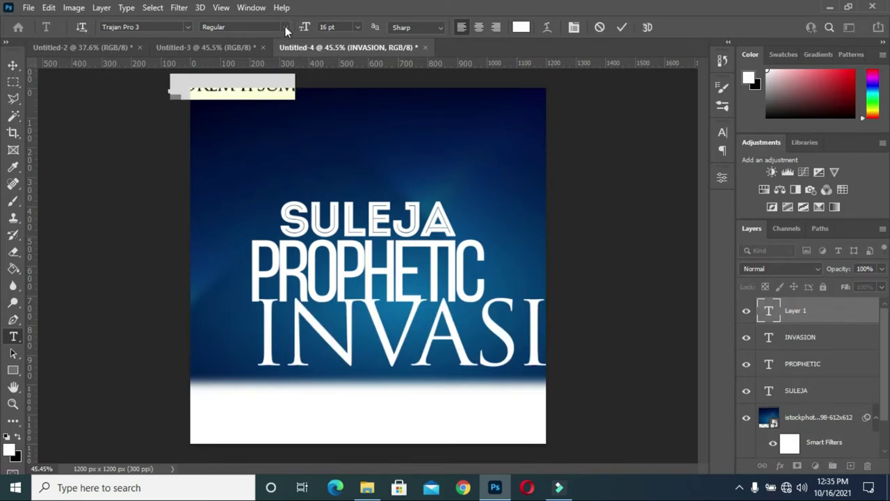
left_click(622, 27)
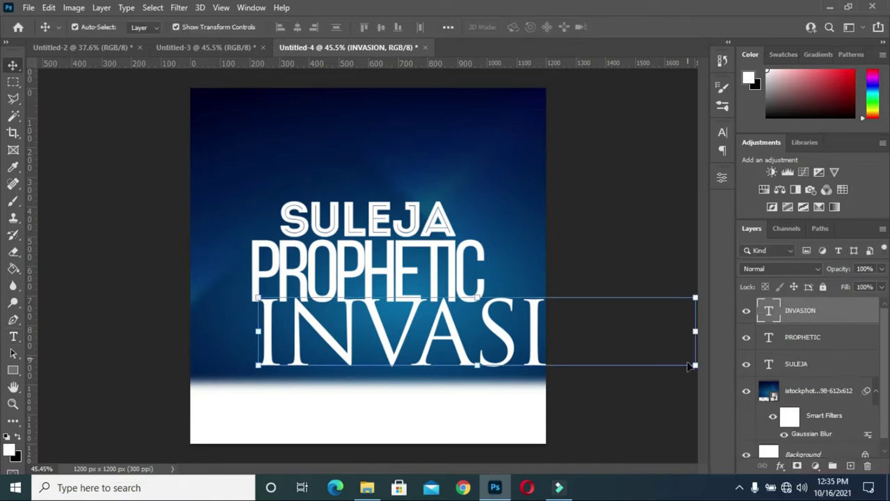
Scale INVASION down to about 44% (31.28 pt) and centre it beneath PROPHETIC.
left_click(695, 366)
left_click_drag(608, 360, 584, 292)
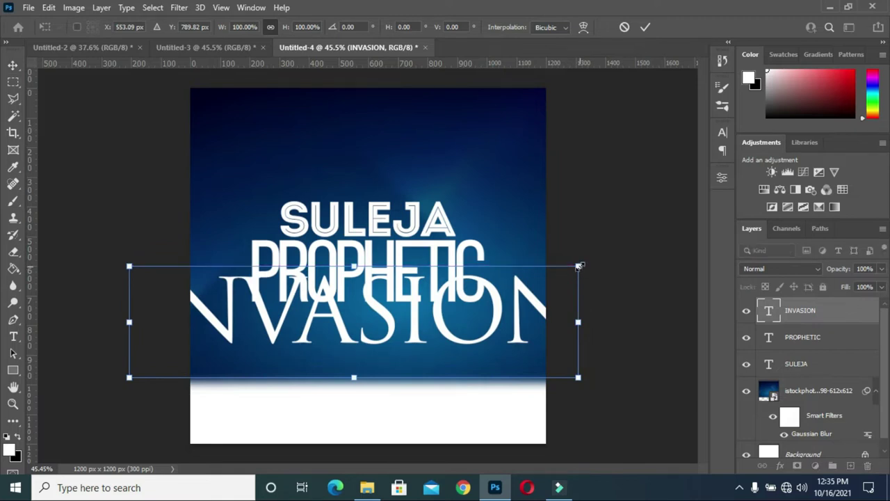
left_click_drag(578, 377, 465, 343)
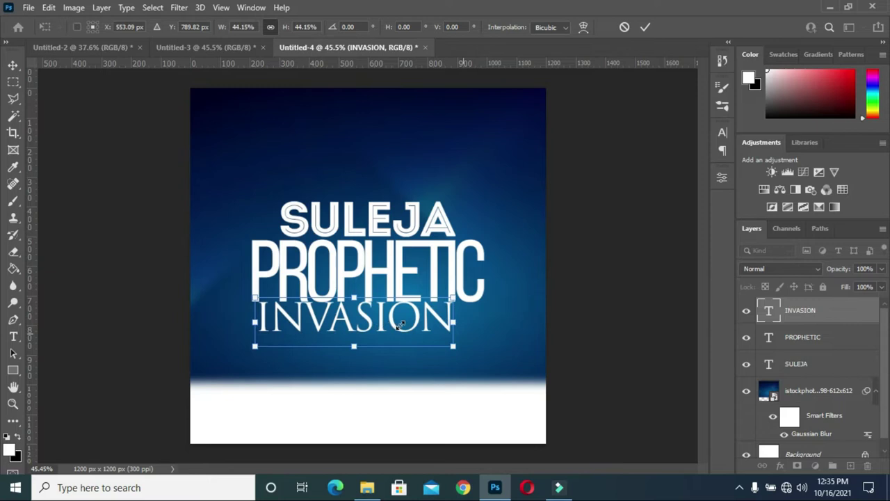
left_click_drag(393, 326, 411, 336)
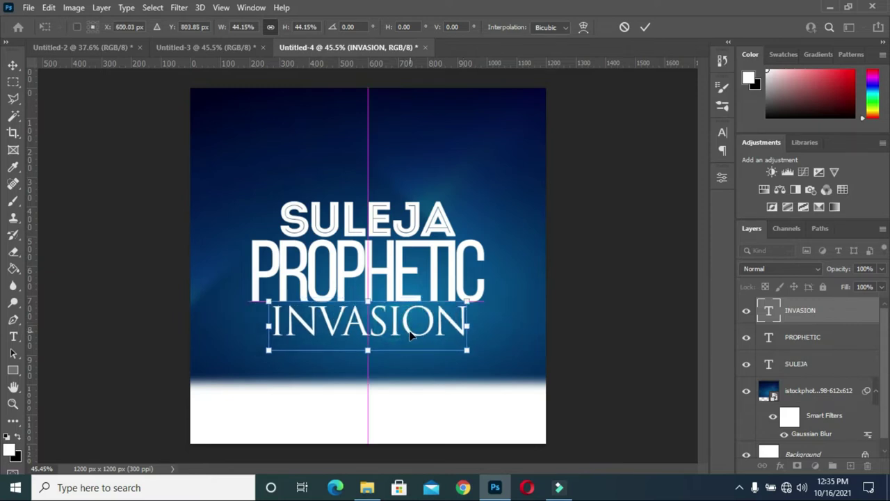
left_click(646, 27)
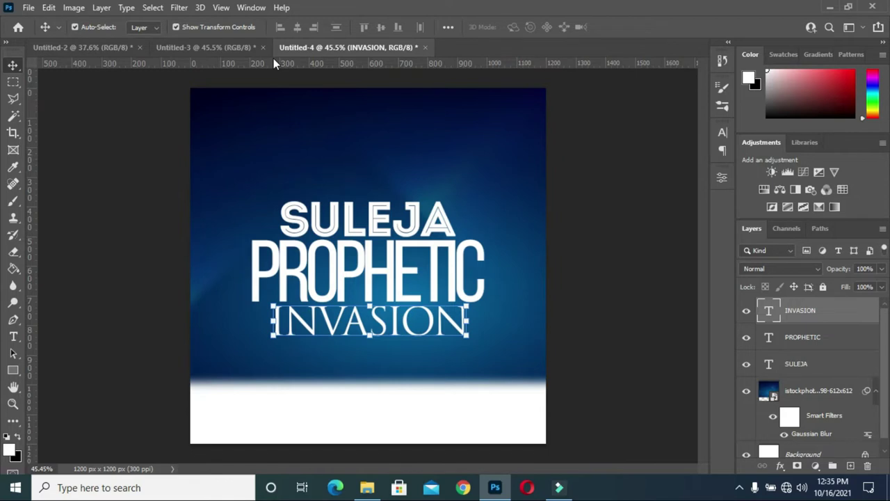
double_click(362, 311)
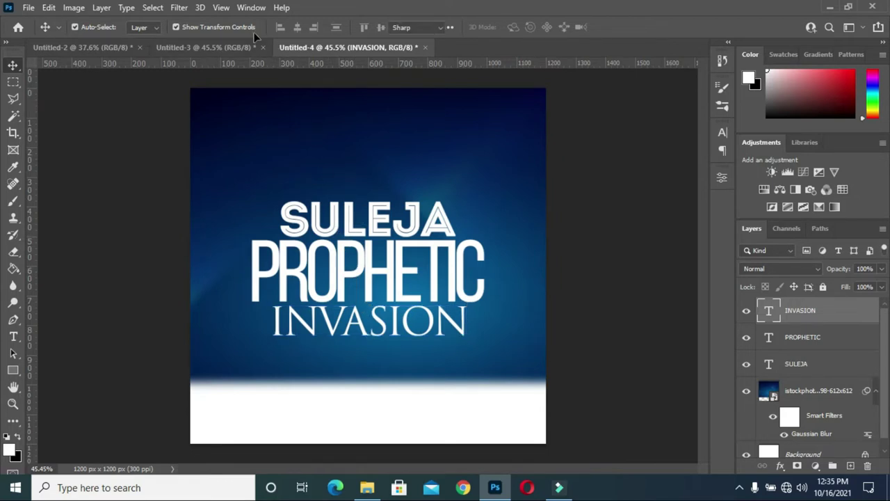
left_click(13, 65)
left_click(148, 216)
left_click(576, 263)
Set the text tool's font style to Bold.
key("t")
left_click(286, 29)
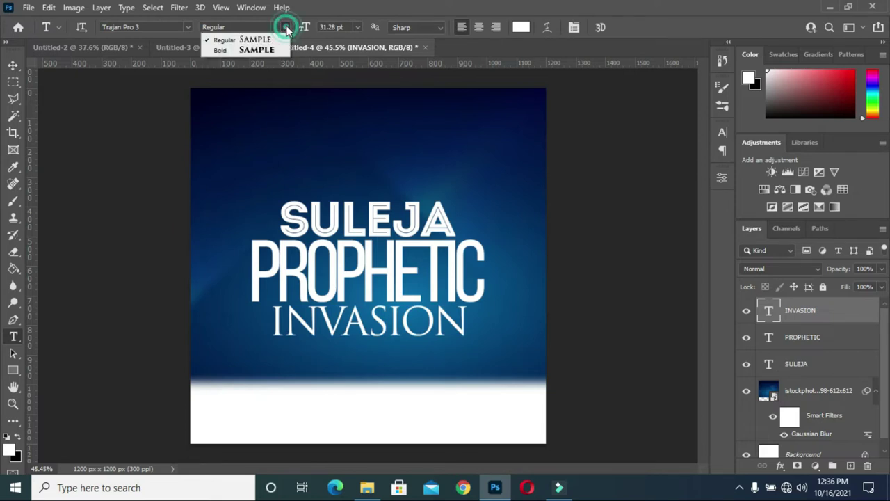
left_click(273, 53)
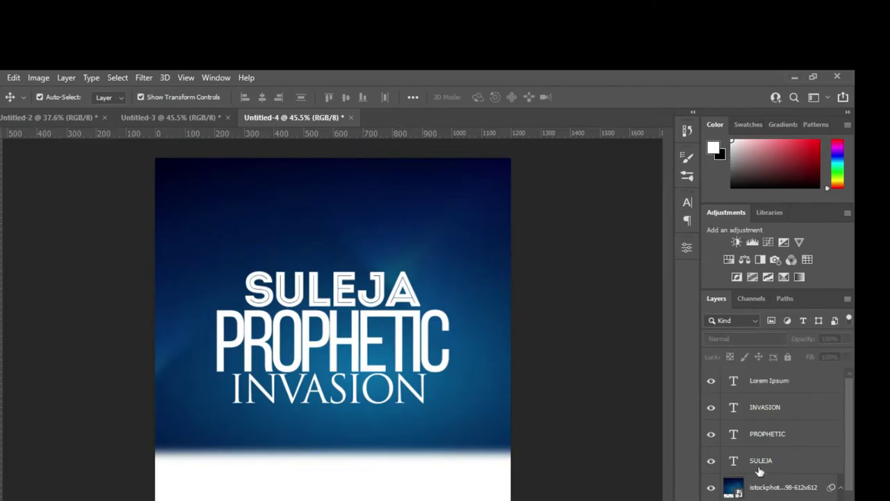
Group the SULEJA, PROPHETIC and INVASION text layers together.
left_click(760, 460)
left_click(764, 405, "shift")
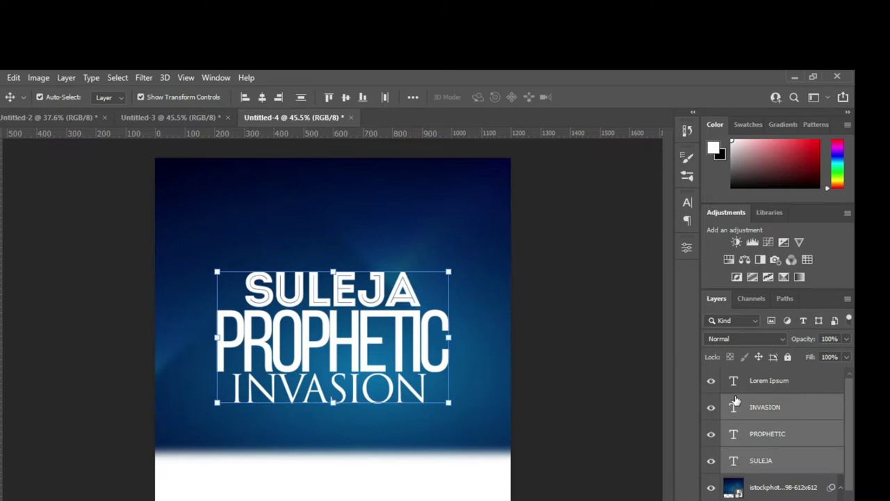
key("ctrl+g")
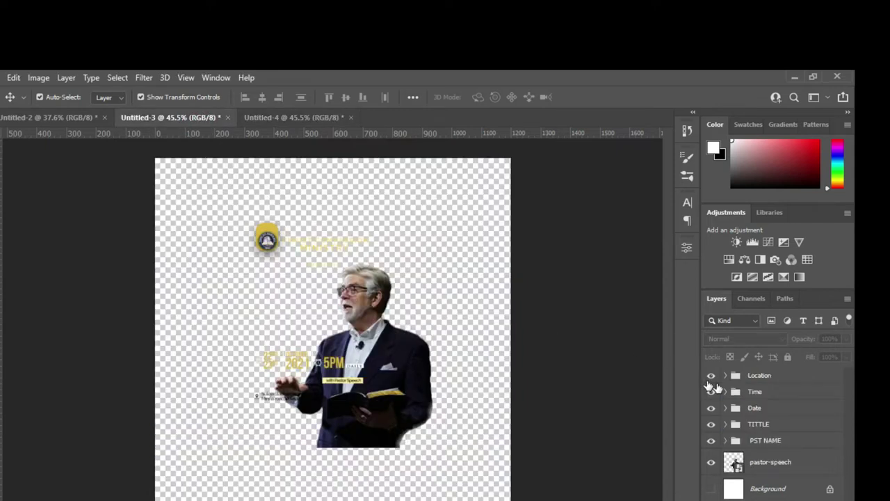
Copy the TITTLE logo-and-ministry-name group from the layout into the Untitled-4 blue flyer.
left_click(751, 424)
left_click(755, 424)
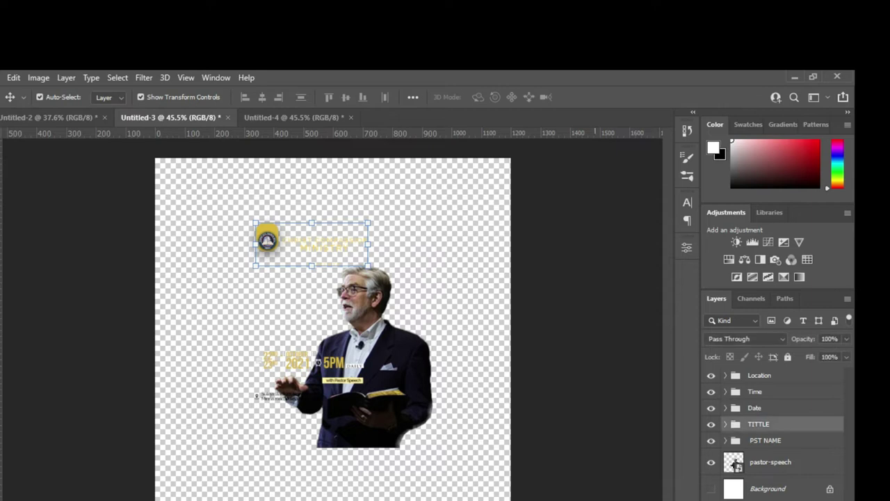
mouse_move(755, 428)
left_mouse_down()
mouse_move(316, 116)
mouse_move(276, 178)
left_mouse_up()
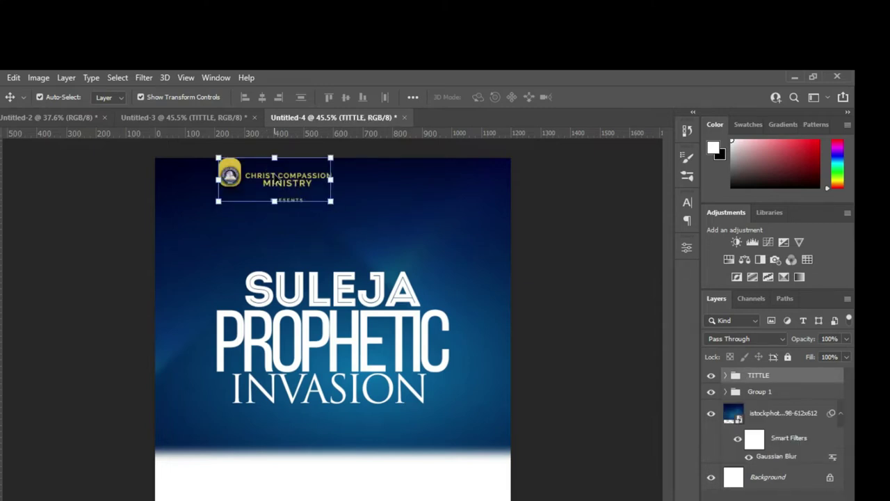
Enlarge the TITTLE header to about 195% and move it up-left.
left_click_drag(332, 203, 416, 249)
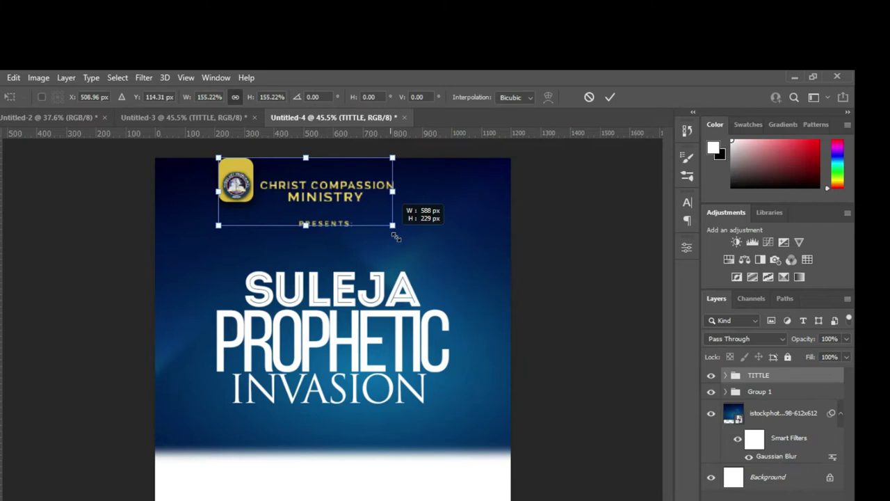
left_click_drag(417, 249, 413, 246)
left_click_drag(353, 199, 335, 187)
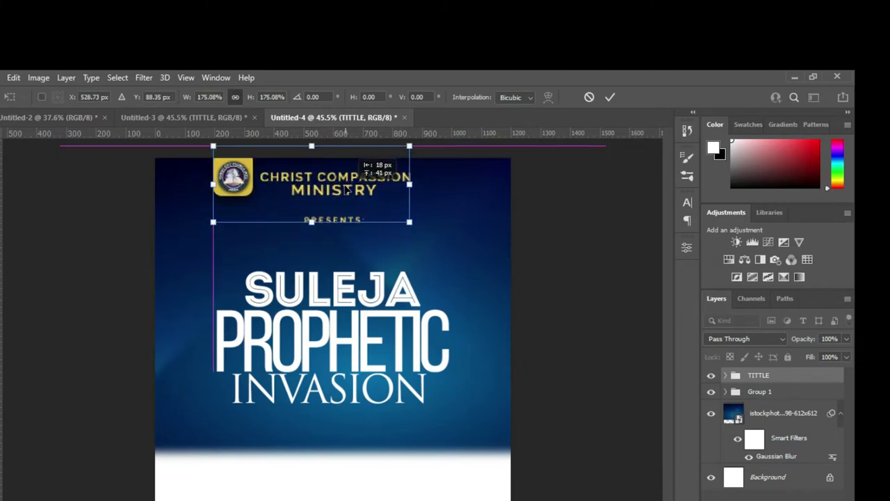
left_click_drag(397, 221, 423, 232)
left_click(610, 97)
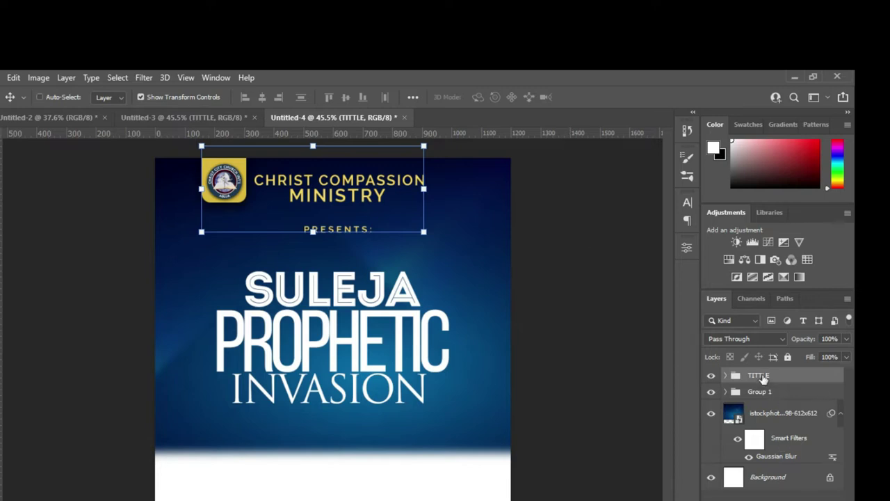
Centre the header horizontally on the canvas, then nudge it slightly left.
key("ctrl+a")
left_click(263, 96)
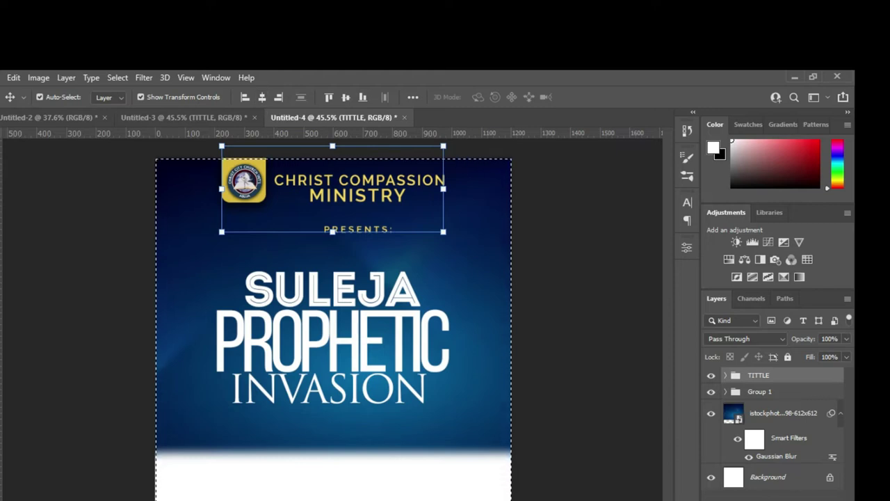
key("ctrl+d")
left_click(112, 264)
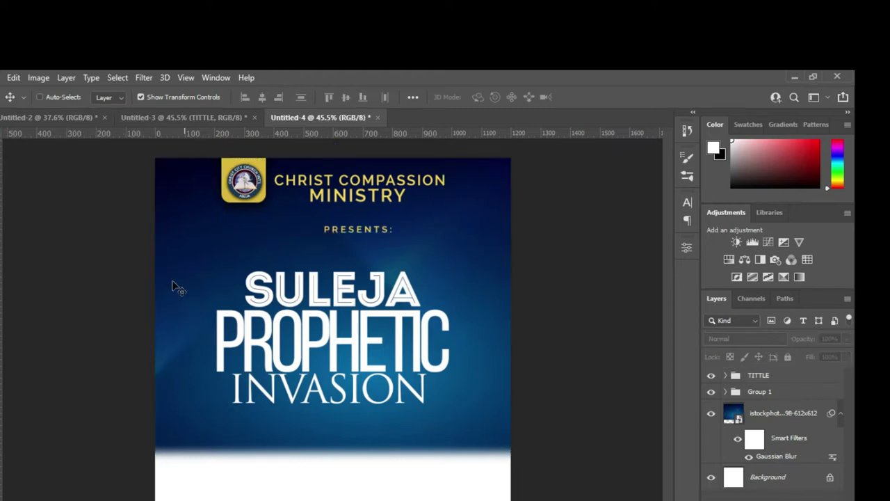
key("ctrl")
left_click(752, 379)
key("Left")
key("Left")
key("Left")
key("Left")
key("Left")
key("Left")
key("Left")
key("Left")
key("Left")
key("Left")
key("Left")
key("Left")
key("Left")
key("Left")
key("Left")
key("Left")
key("Left")
key("Left")
key("Left")
key("Left")
key("Left")
key("Left")
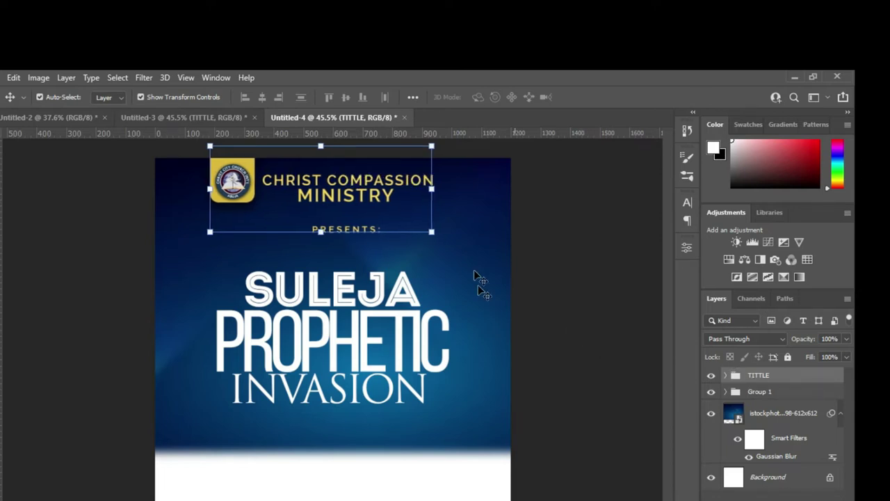
Align CHRIST COMPASSION, MINISTRY and PRESENTS to the canvas's horizontal centre, then adjust the CHRIST CITY LOGO layer.
left_click(550, 263)
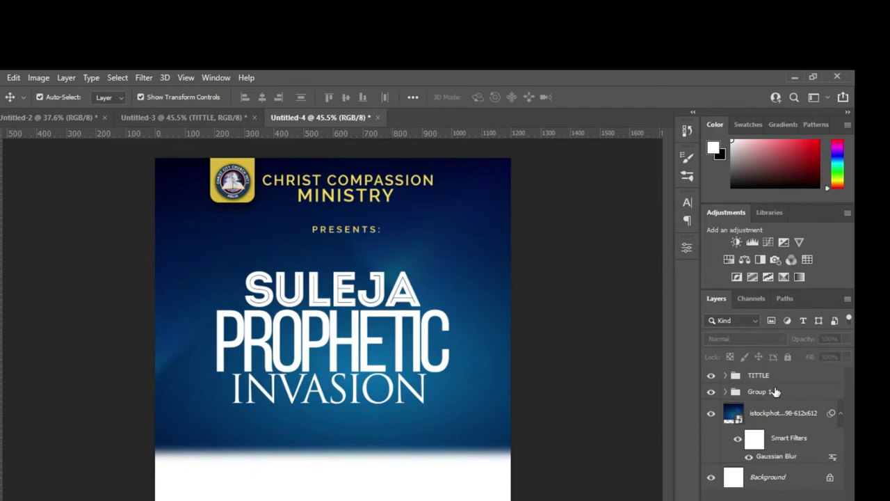
left_click(369, 180)
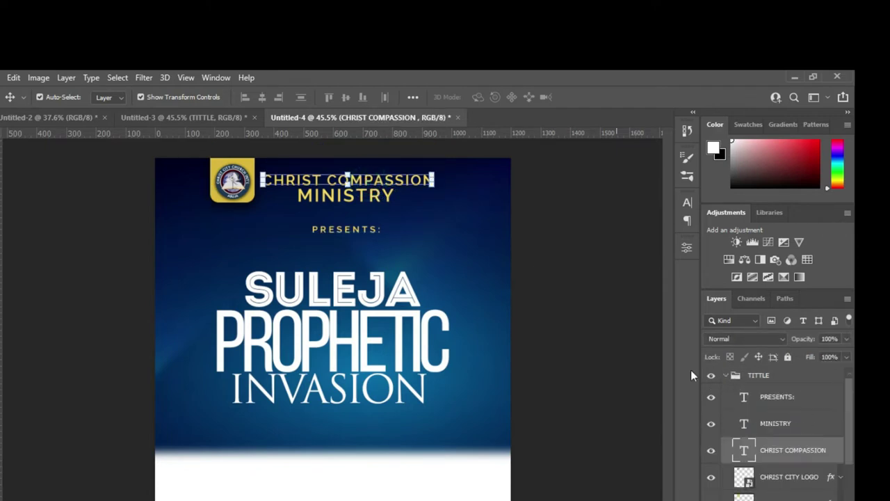
left_click(773, 424, "shift")
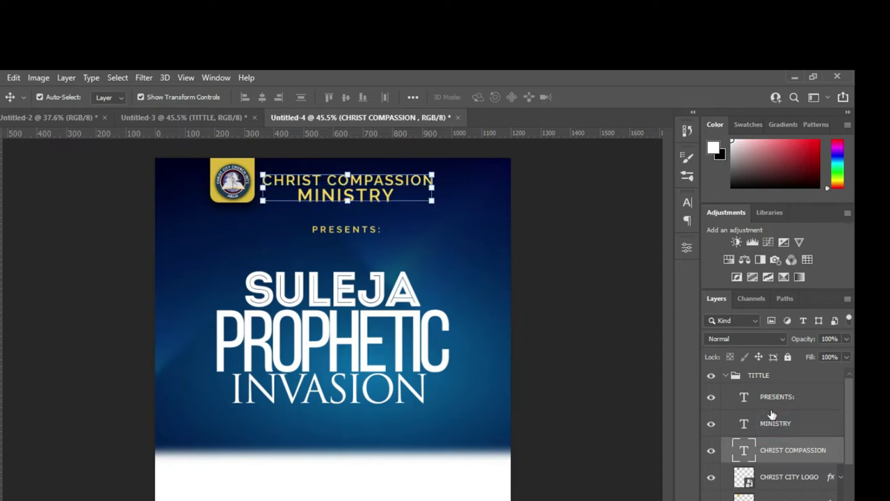
left_click(375, 229, "shift")
key("ctrl+a")
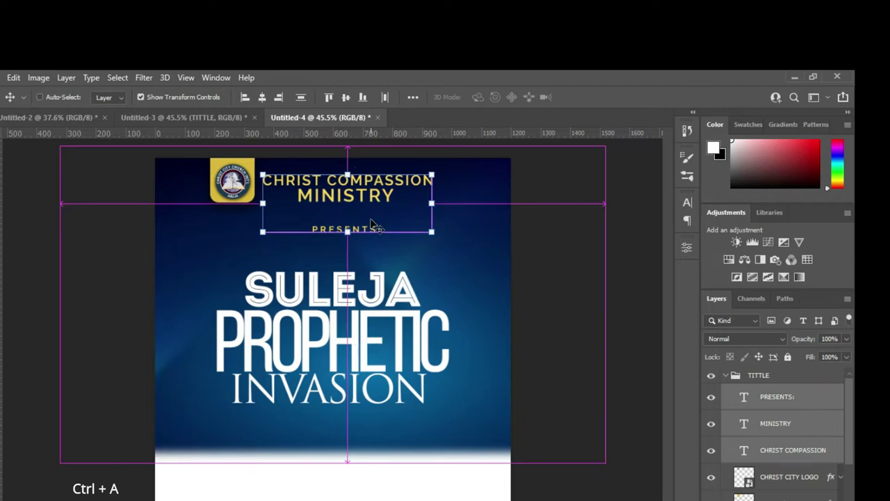
left_click(262, 97)
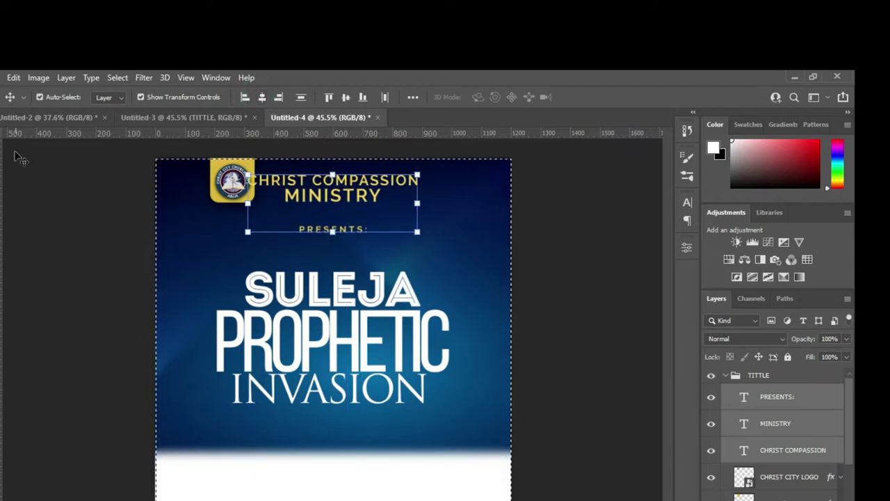
key("ctrl")
key("ctrl+d")
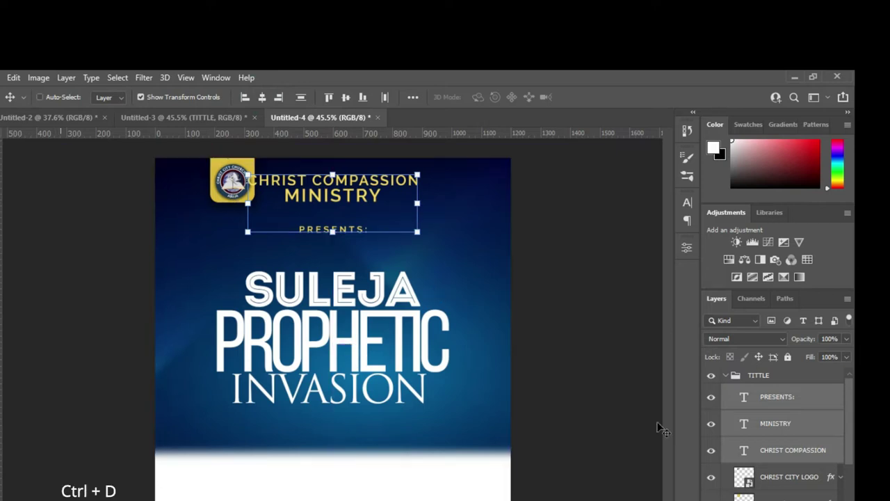
left_click(784, 480)
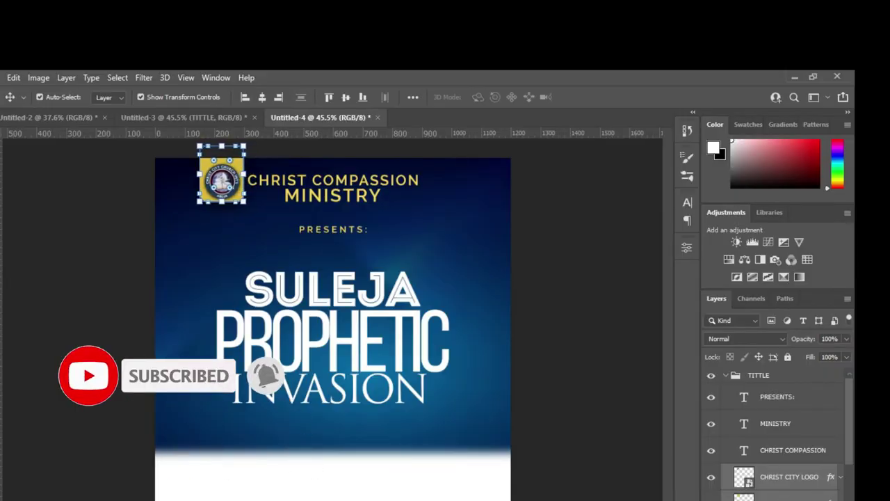
left_click(536, 401)
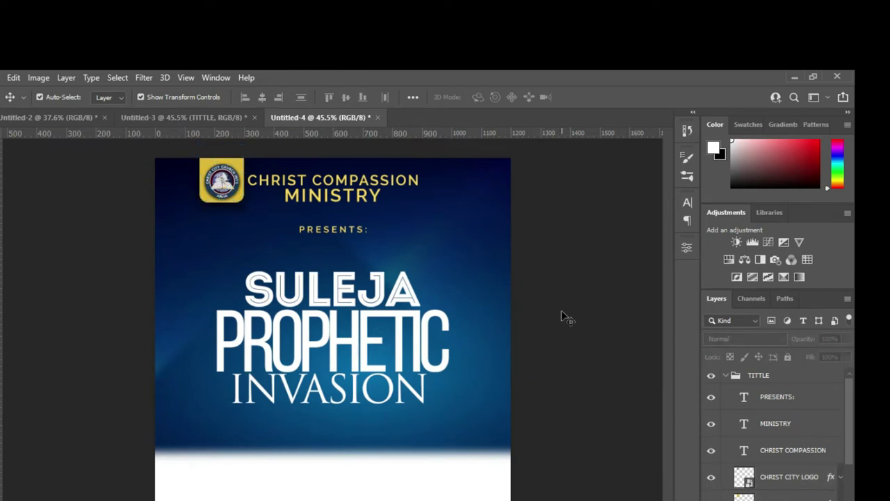
Scale the MINISTRY word down slightly.
left_click(366, 196)
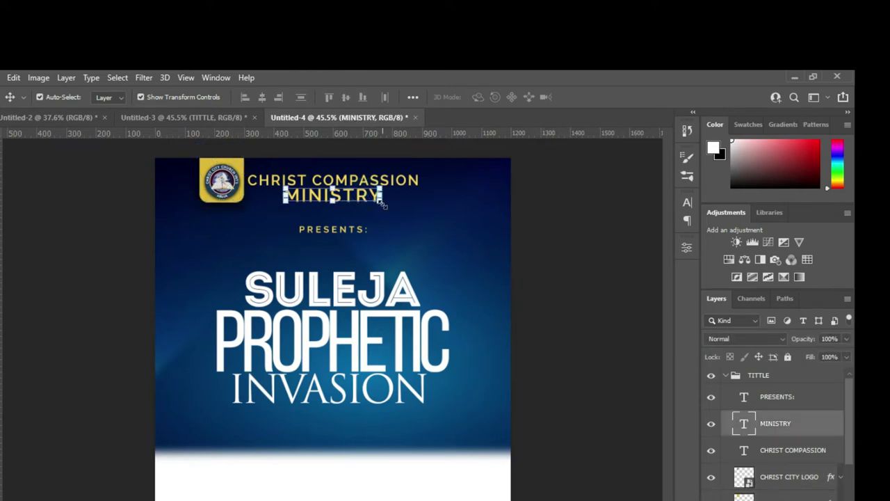
left_click_drag(382, 200, 378, 204)
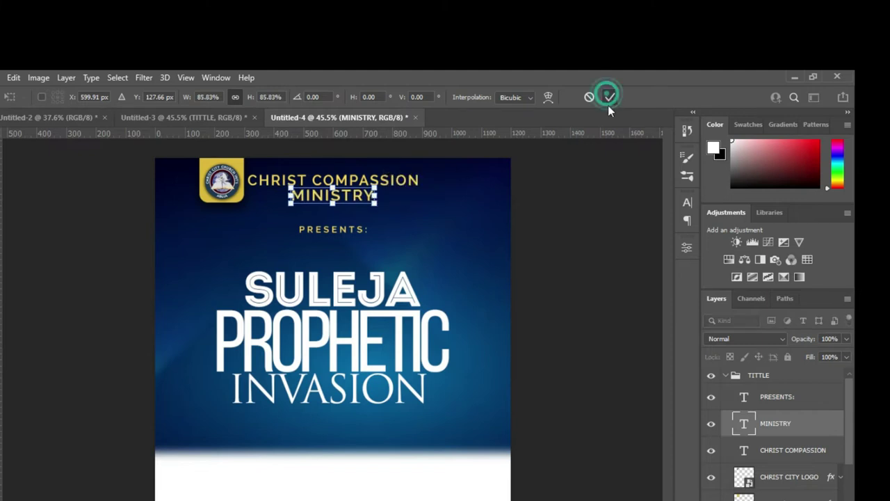
left_click(608, 97)
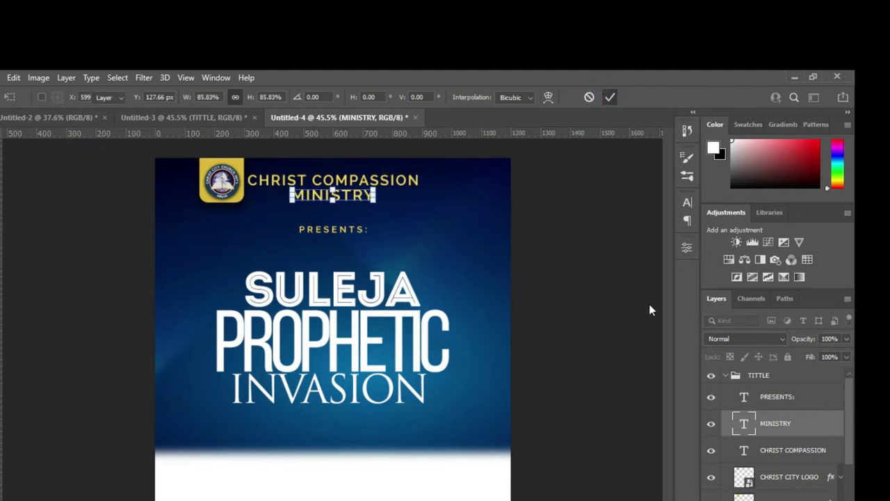
left_click(604, 285)
Scale CHRIST COMPASSION and MINISTRY together to about 90%, then return to Untitled-3.
left_click(773, 424)
left_click(780, 450)
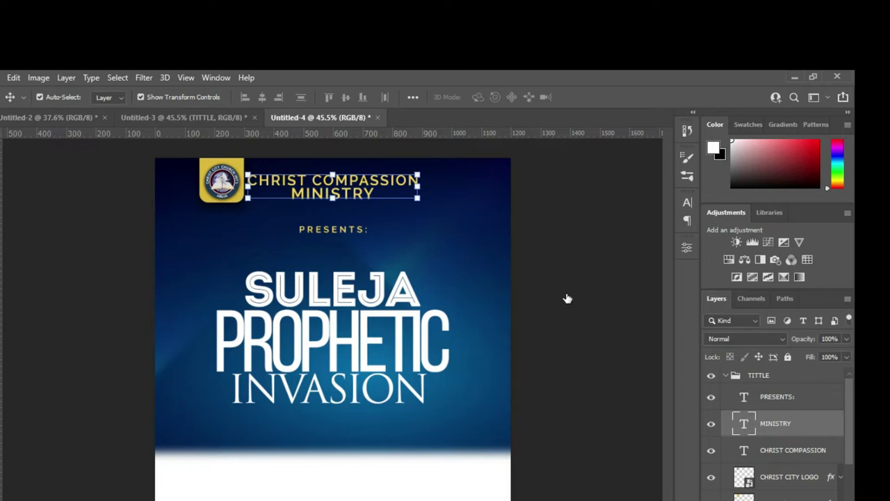
left_click(418, 198)
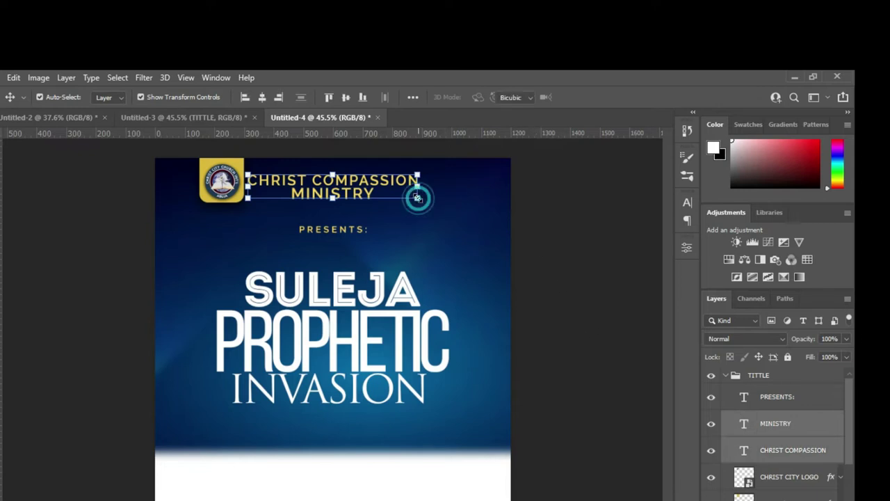
left_click_drag(417, 198, 410, 198)
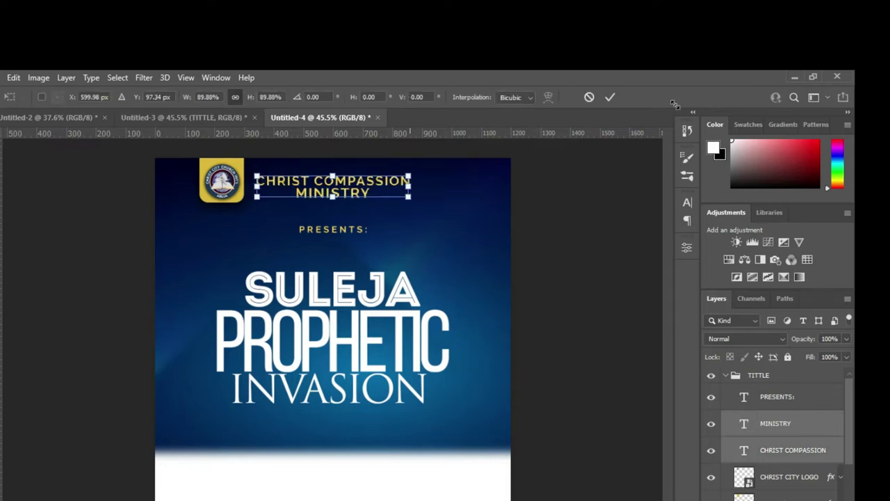
left_click(610, 98)
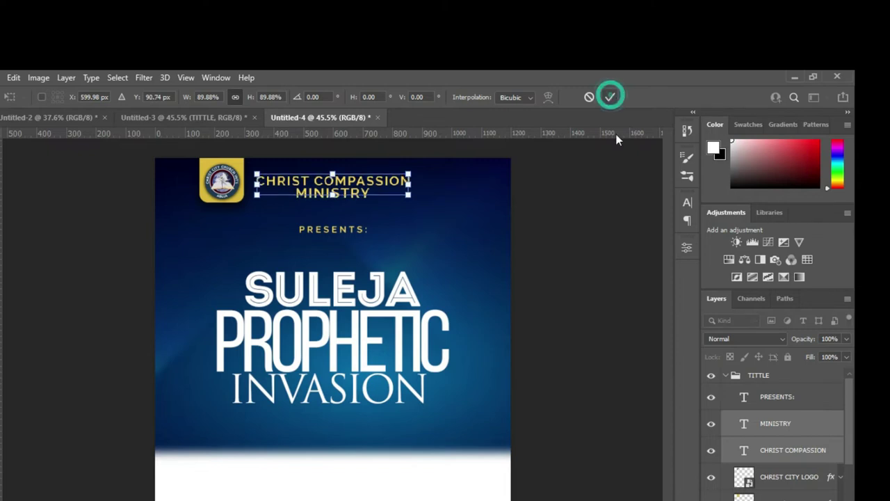
left_click(590, 281)
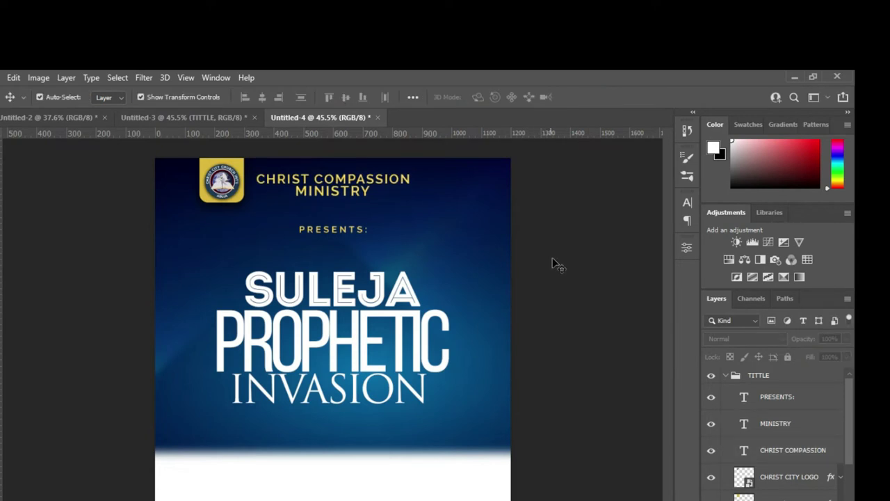
left_click(158, 118)
left_click(727, 375)
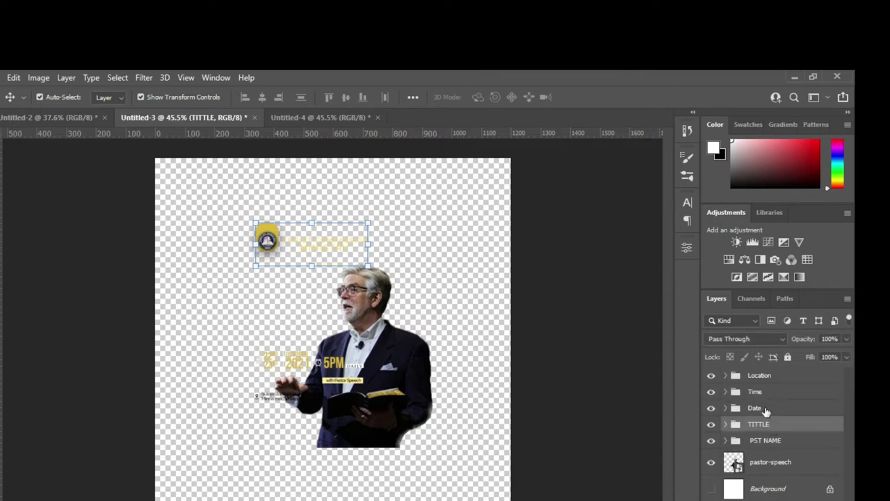
Copy the Date and Time groups (22nd–23rd October 2021, 5PM) from Untitled-3 into the flyer.
left_click(761, 408)
left_click(759, 408)
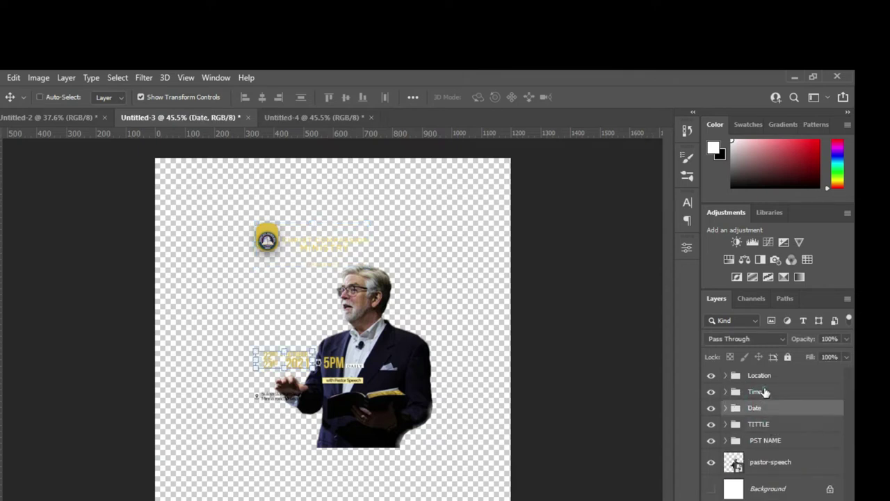
key("alt+shift+bracketright")
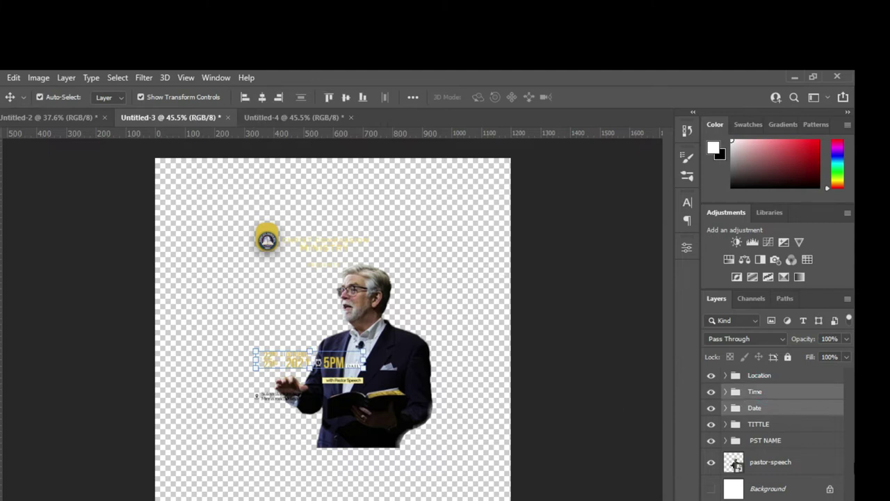
mouse_move(762, 393)
left_mouse_down()
mouse_move(279, 125)
mouse_move(274, 420)
left_mouse_up()
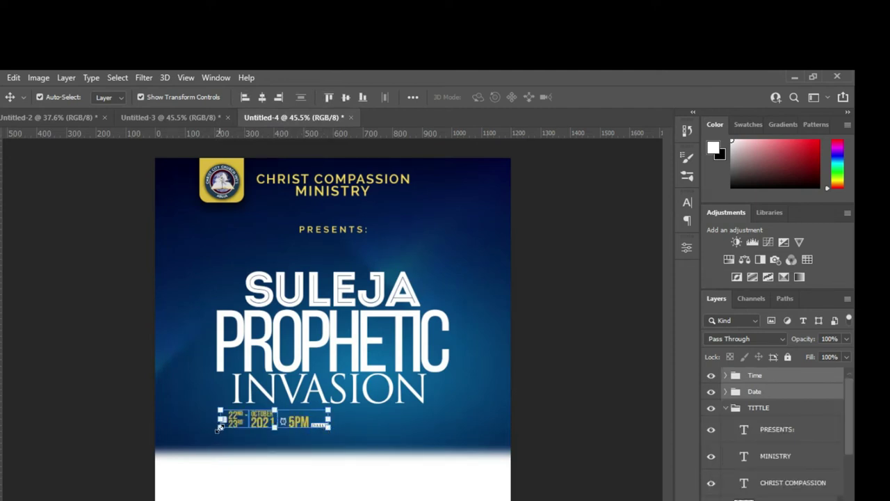
Scale the date and time block up to about 150%.
key("ctrl+t")
left_click_drag(218, 428, 206, 440)
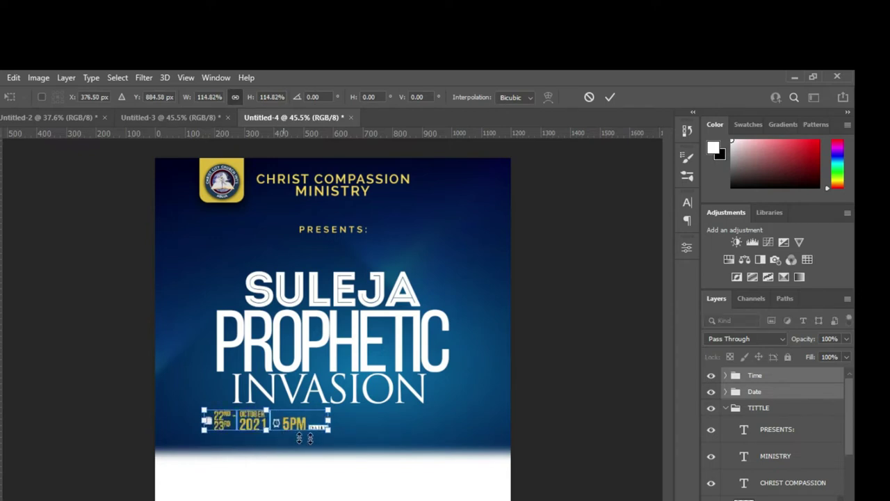
left_click_drag(329, 430, 372, 464)
left_click(608, 98)
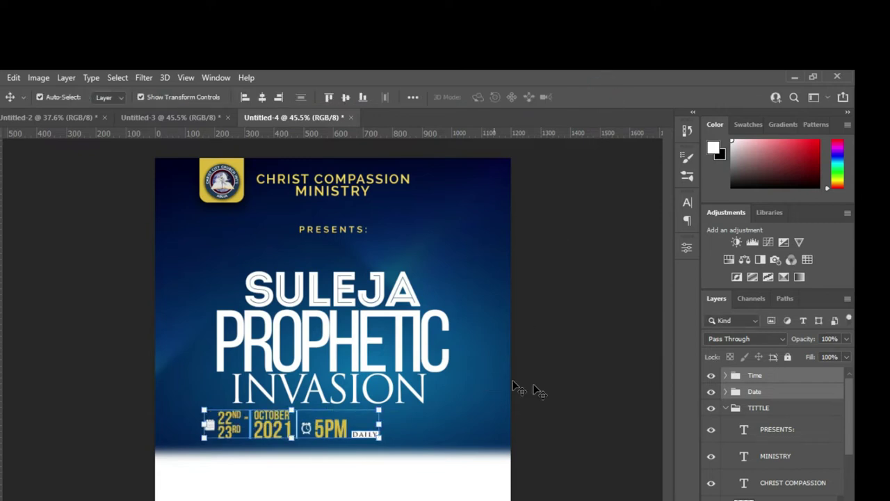
key("Right")
key("Right")
key("Right")
key("Right")
key("Right")
key("Right")
key("Right")
key("Right")
key("Right")
key("Right")
key("Right")
key("Right")
key("Right")
key("Right")
key("Right")
key("Right")
key("Left")
key("Left")
key("Left")
key("Left")
key("Left")
key("Left")
key("Left")
key("Right")
key("Right")
key("Right")
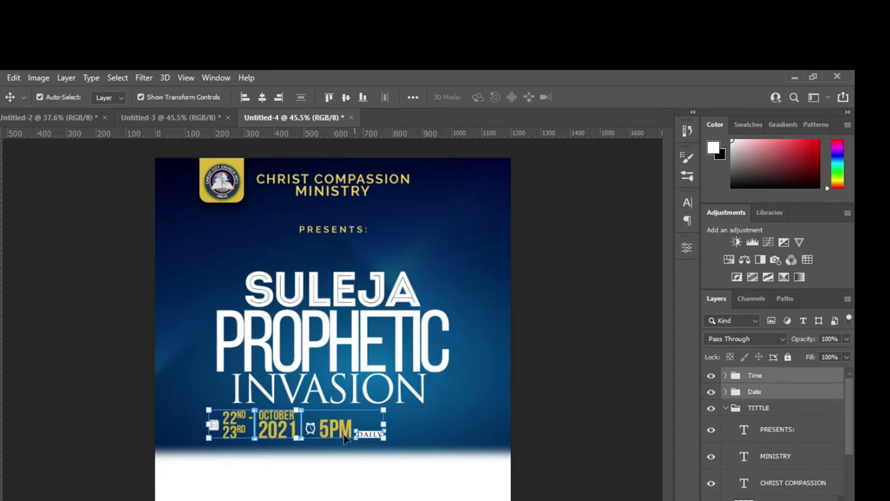
Shift the date block slightly right so it centres beneath INVASION.
key("ctrl+t")
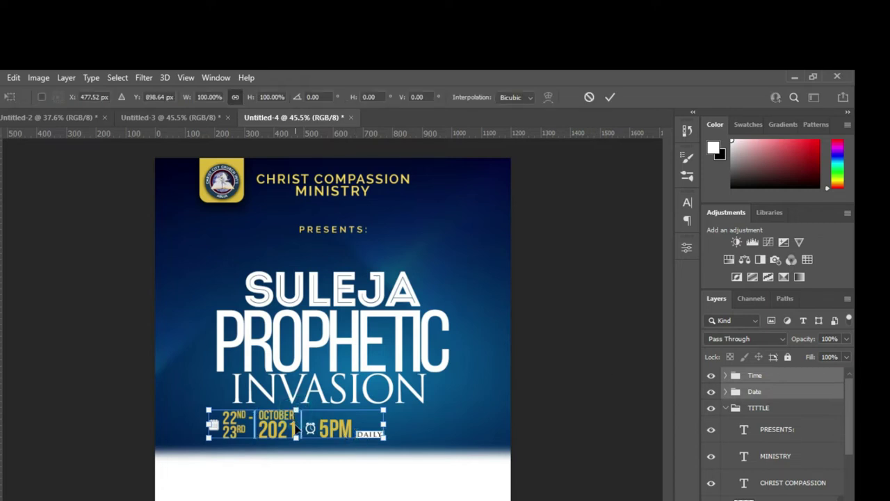
left_click_drag(295, 429, 304, 431)
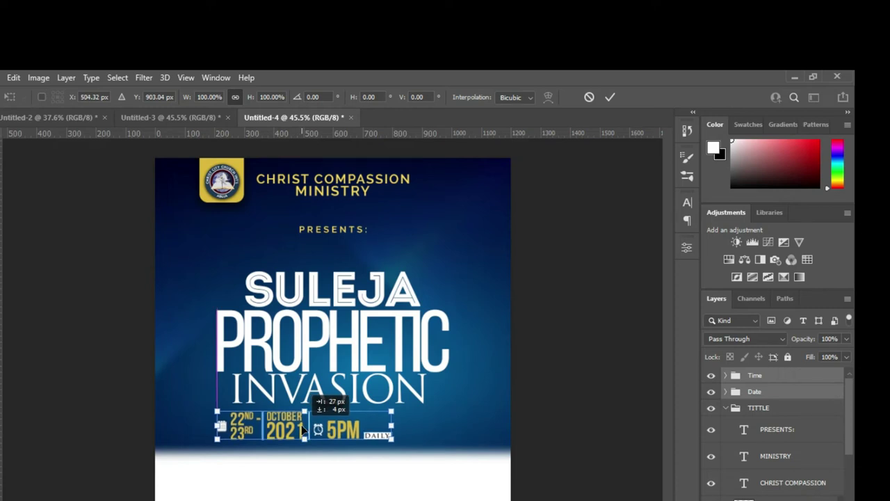
left_click(611, 97)
left_click(584, 294)
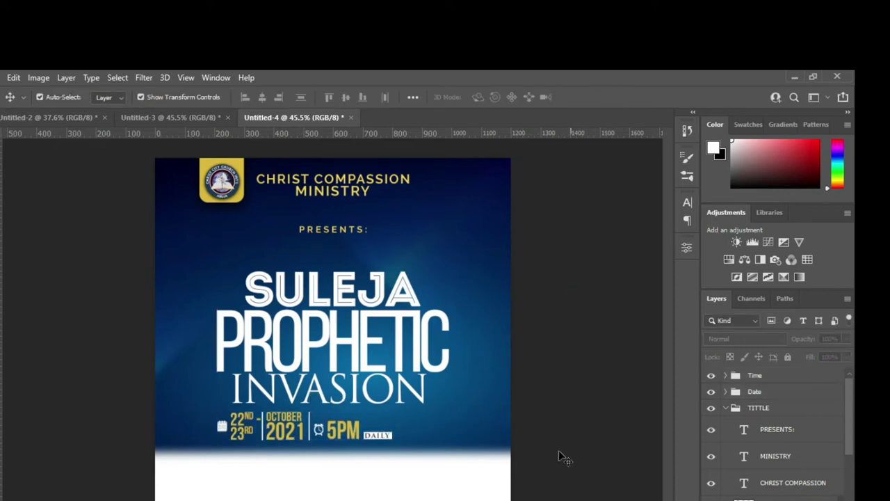
Draw a white rectangle band across the flyer's bottom, trimmed to 252 px tall.
left_click(725, 408)
left_click(759, 447)
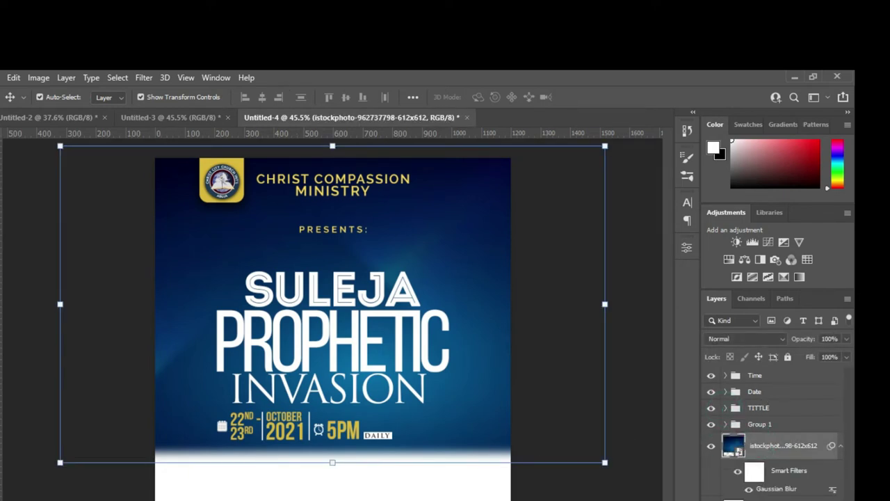
left_click(1, 440)
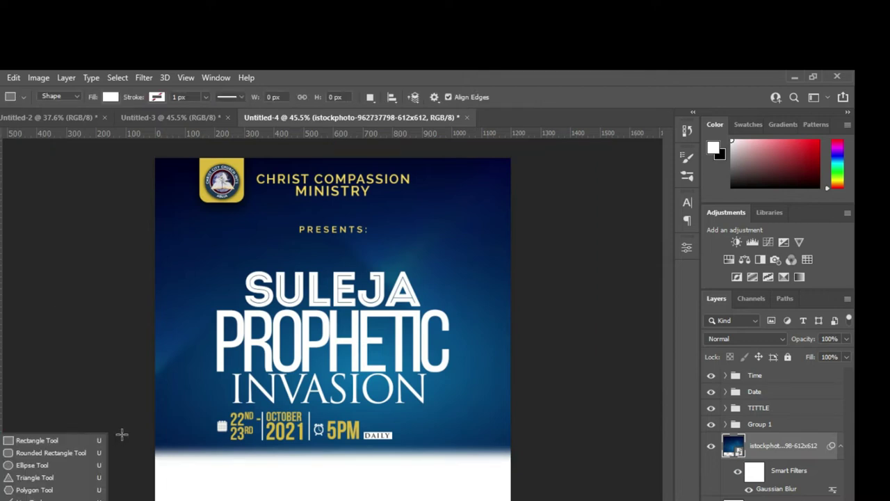
left_click_drag(122, 434, 530, 495)
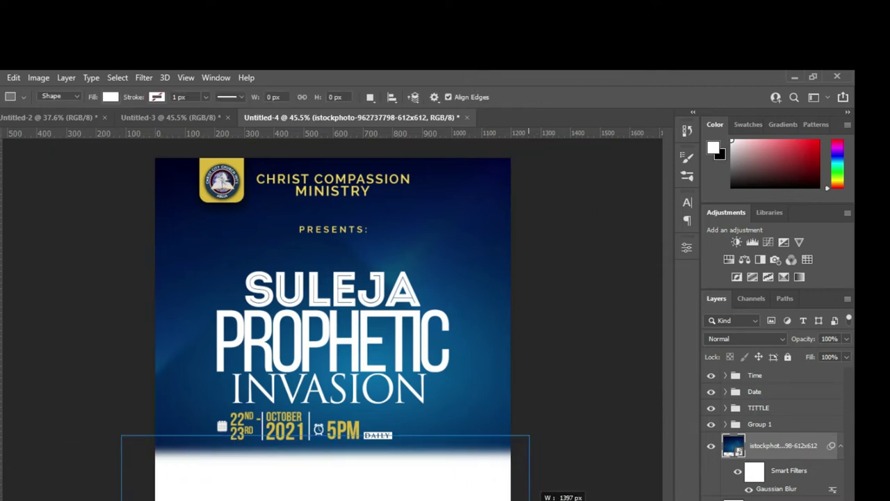
left_click_drag(530, 496, 540, 497)
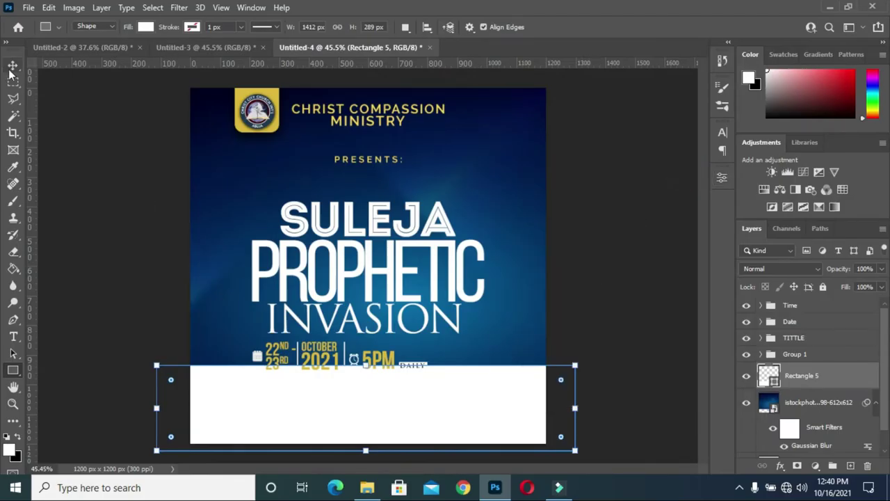
left_click(13, 64)
left_click_drag(366, 364, 366, 375)
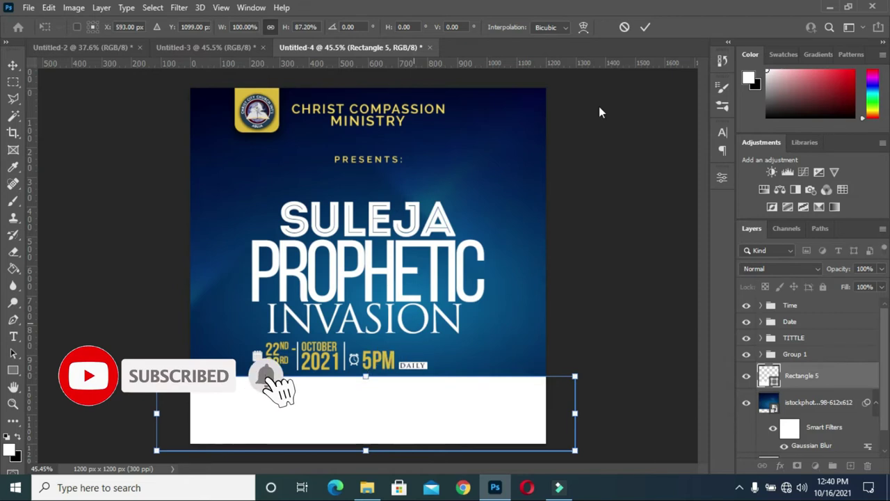
left_click(645, 26)
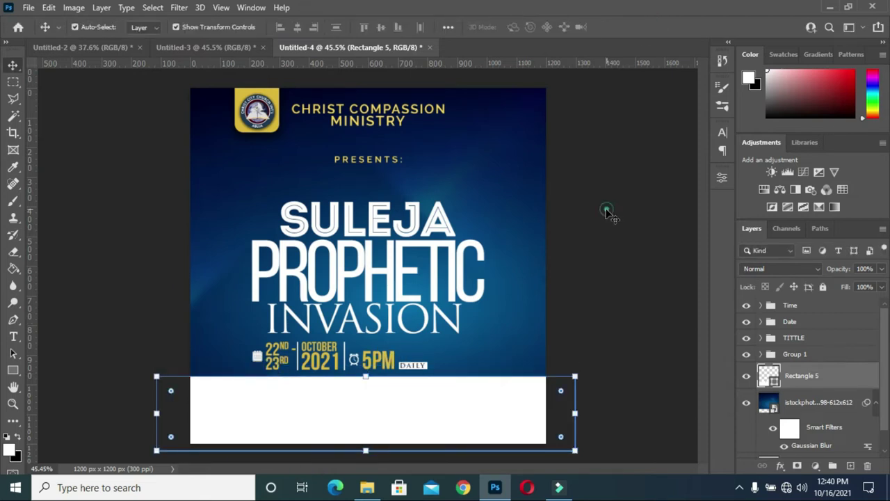
left_click(607, 212)
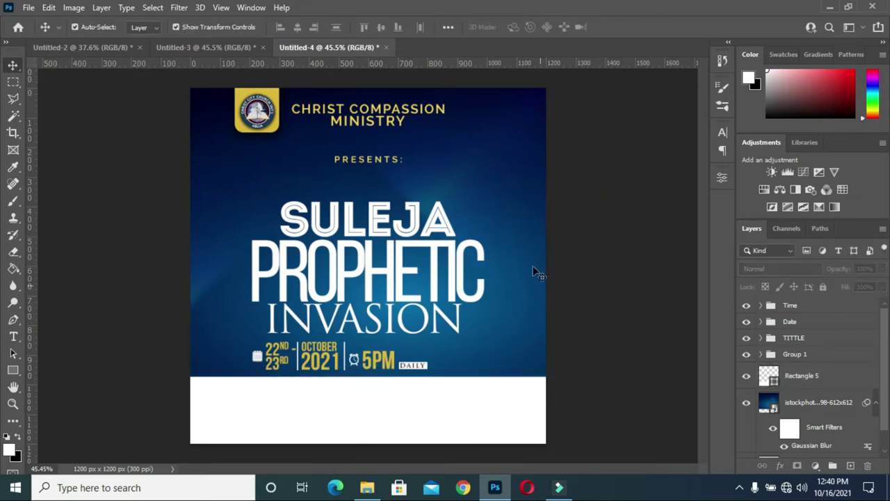
Rename the Group 1 title group to SULEJA.
left_click(793, 338)
left_click(793, 354)
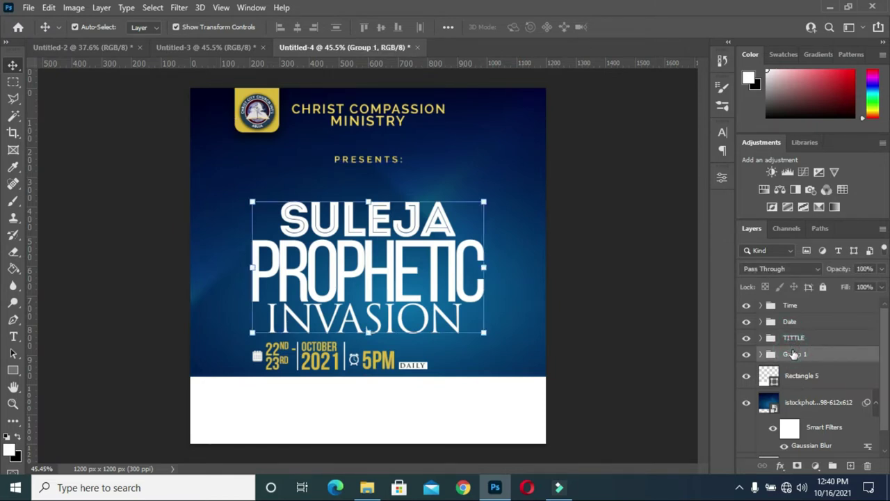
double_click(794, 354)
type("SULEJA")
key("Return")
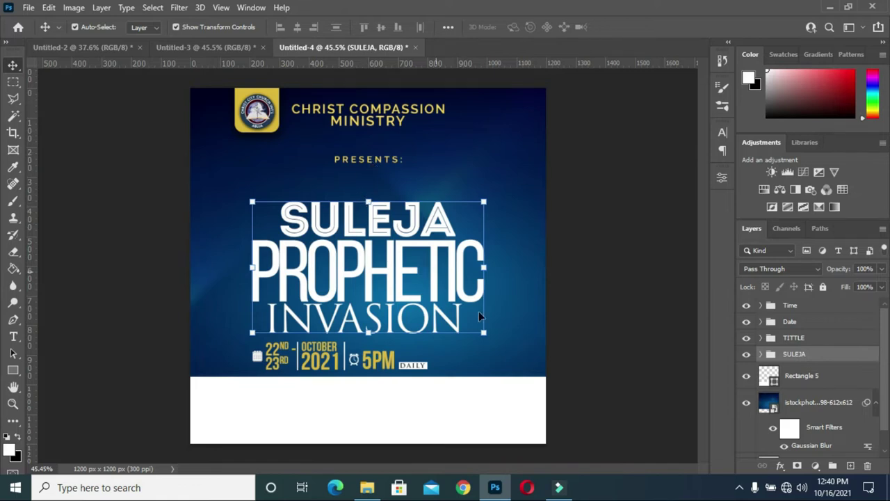
Shrink the SULEJA title group and reposition it centred, at Y 518 px.
left_click_drag(482, 333, 446, 322)
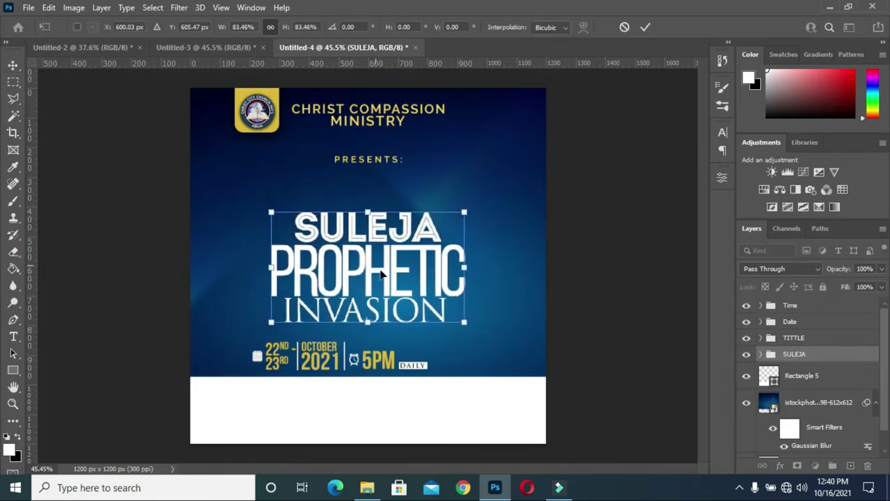
left_click_drag(387, 276, 388, 242)
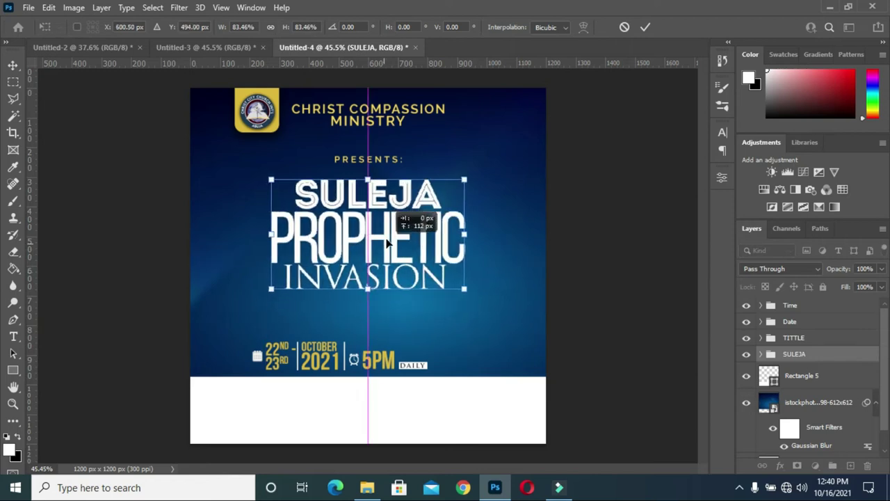
left_click_drag(387, 245, 387, 253)
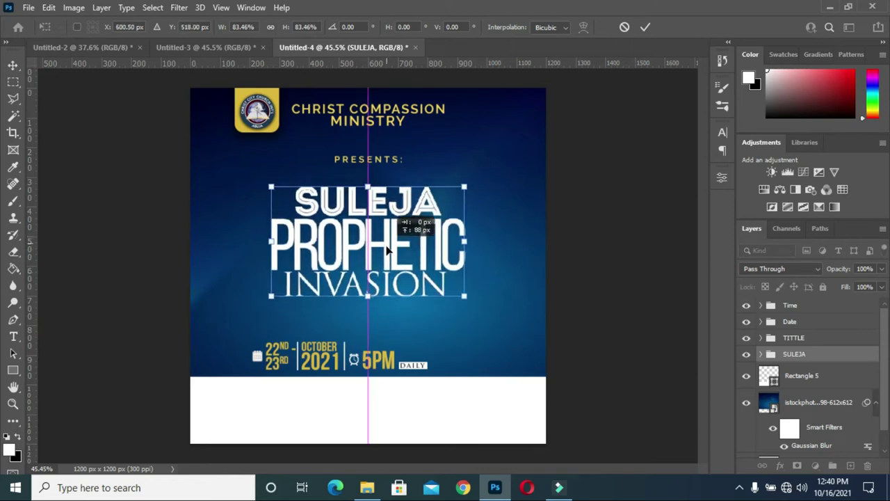
left_click(643, 28)
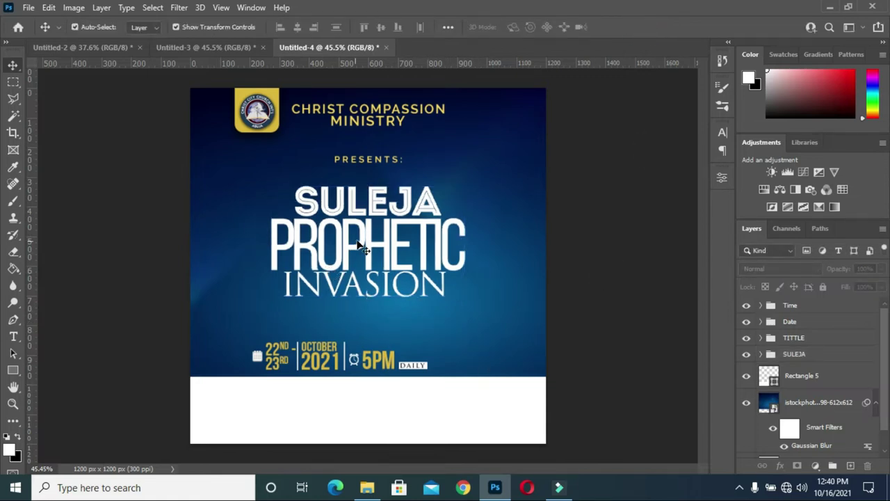
left_click(820, 377)
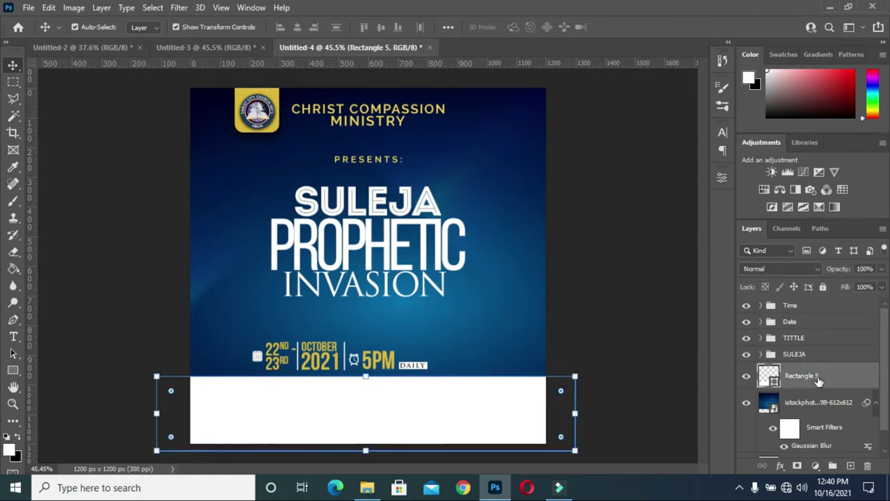
Place the pastor photo at the flyer's lower right, enlarged to about 120%, then return to Untitled-3.
left_click(177, 47)
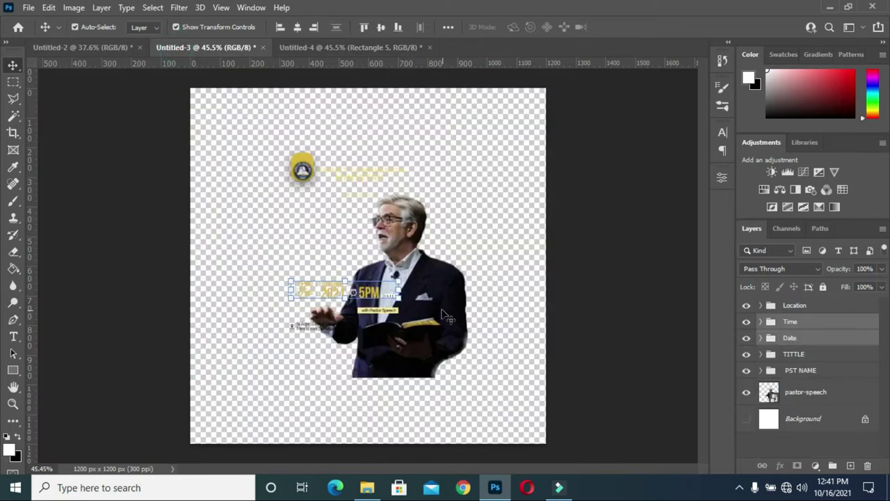
left_click_drag(445, 312, 386, 49)
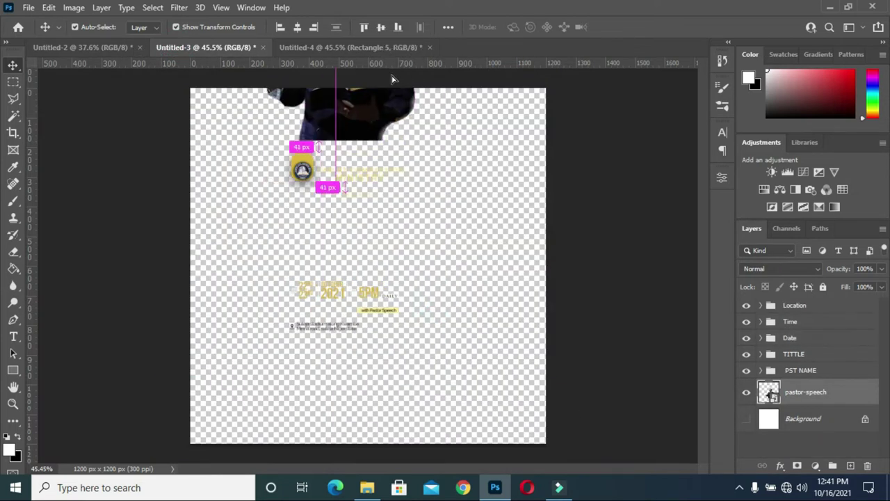
left_click_drag(392, 79, 457, 348)
left_click_drag(462, 397, 463, 396)
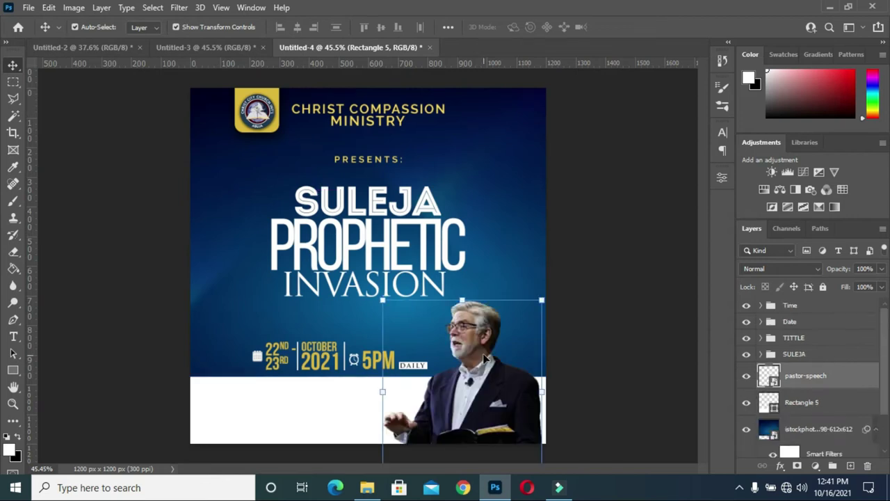
left_click_drag(471, 358, 485, 356)
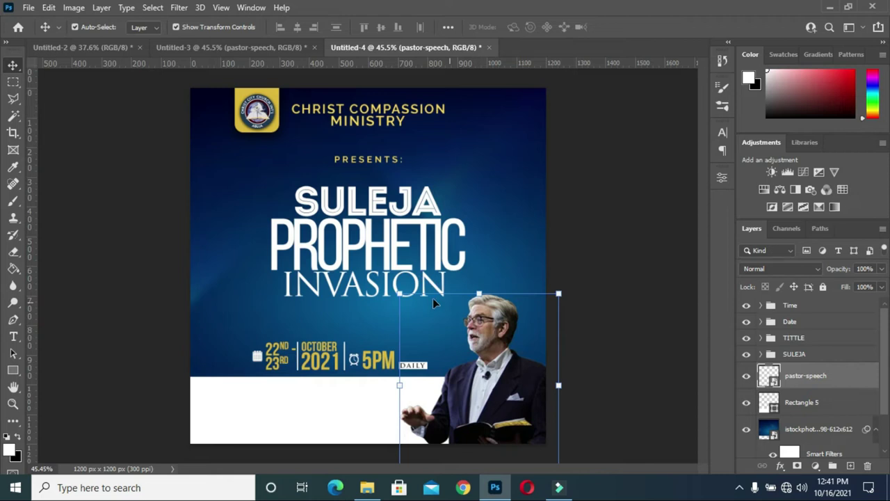
left_click_drag(399, 293, 391, 279)
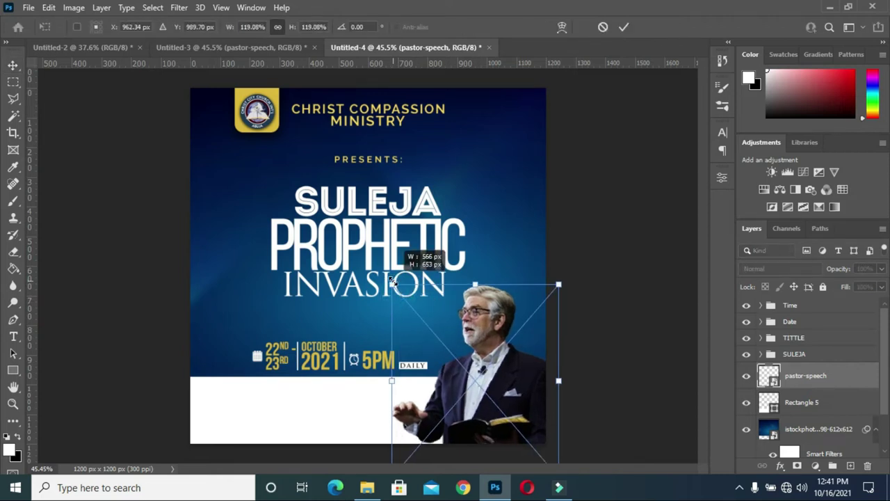
left_click(624, 27)
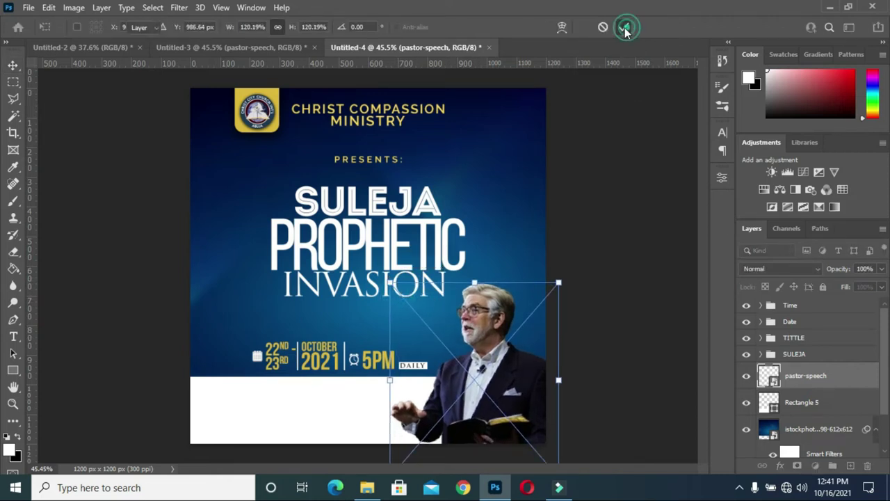
left_click(621, 223)
left_click(240, 54)
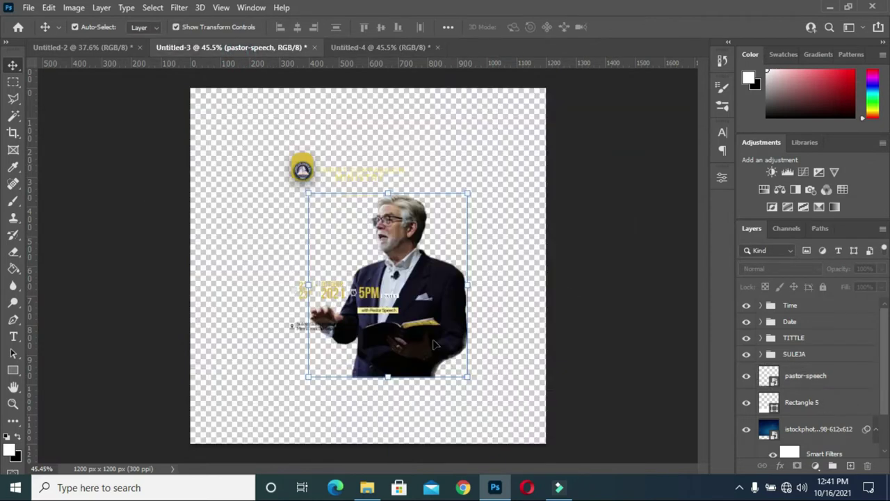
Copy the PST NAME 'with Pastor Speech' group from Untitled-3 into the Untitled-4 flyer.
left_click(793, 370)
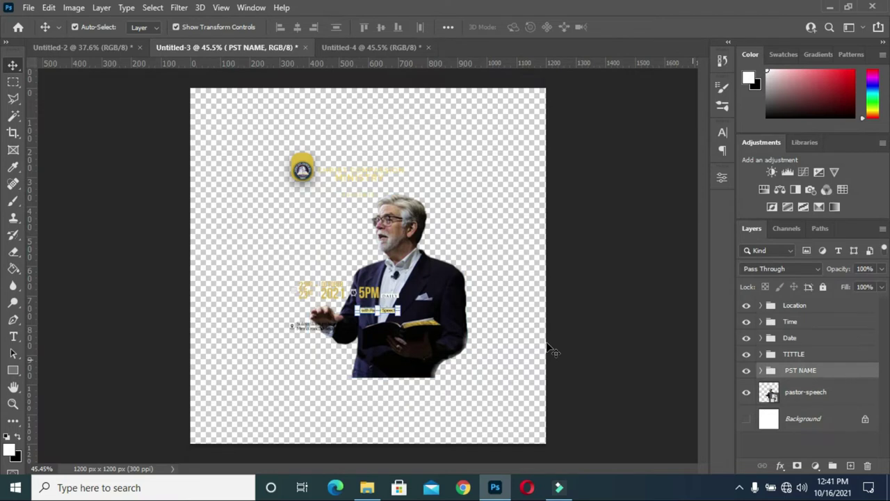
mouse_move(835, 381)
left_mouse_down()
mouse_move(376, 48)
mouse_move(417, 389)
left_mouse_up()
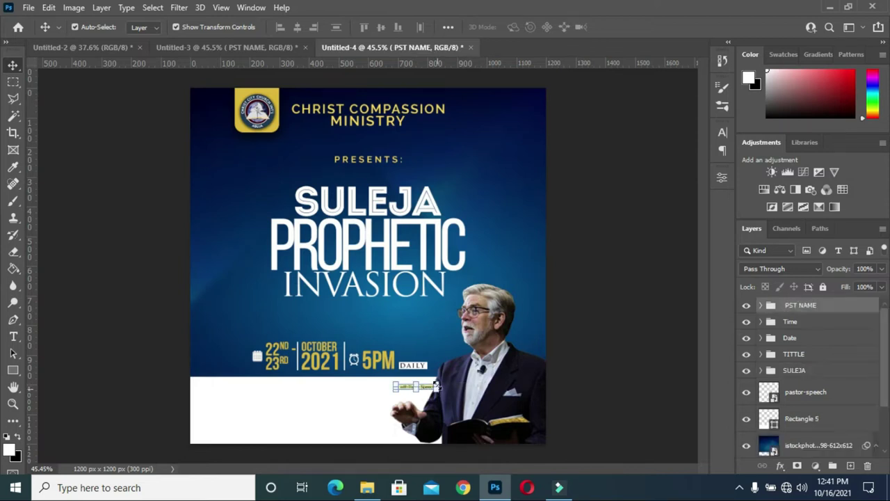
scroll(438, 394, "up", 1)
scroll(441, 394, "up", 2)
scroll(448, 394, "up", 2)
scroll(447, 394, "up", 1)
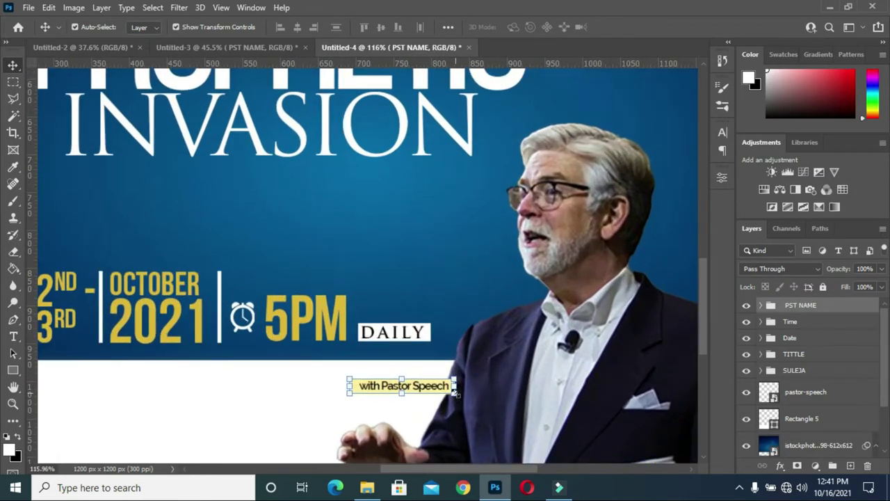
Scale the label up, then slightly down, to sit below the date beside the pastor photo.
mouse_move(457, 394)
left_mouse_down()
mouse_move(491, 423)
mouse_move(511, 417)
mouse_move(508, 407)
mouse_move(539, 381)
left_mouse_up()
scroll(548, 197, "down", 2)
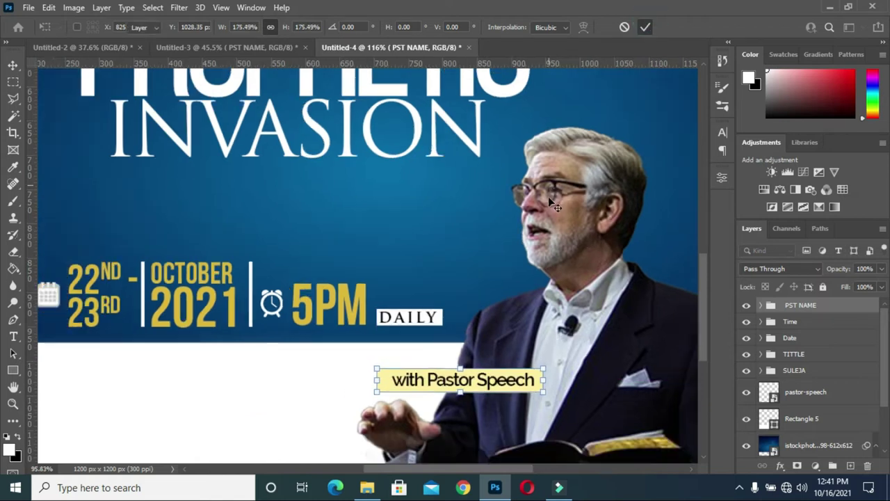
key("Return")
scroll(536, 279, "down", 2)
key("ctrl+t")
left_click_drag(544, 310, 535, 305)
left_click(643, 32)
key("ctrl+0")
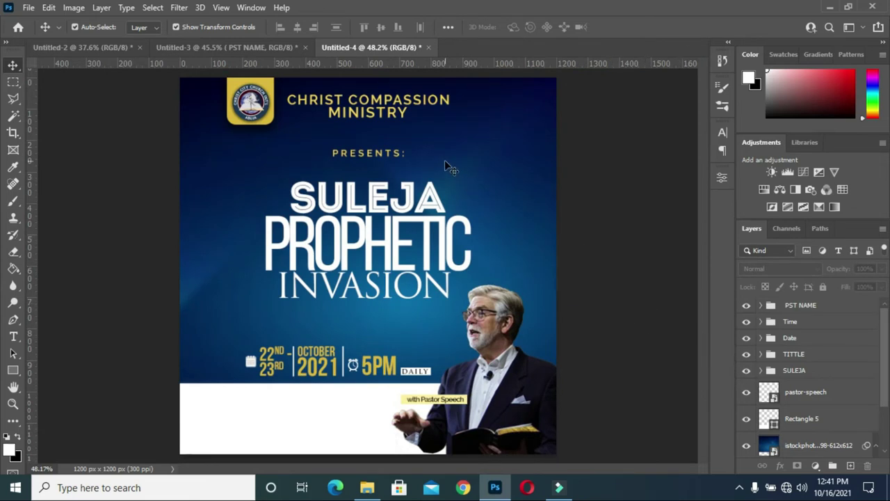
Copy the Location group from Untitled-3 into the flyer document.
left_click(243, 48)
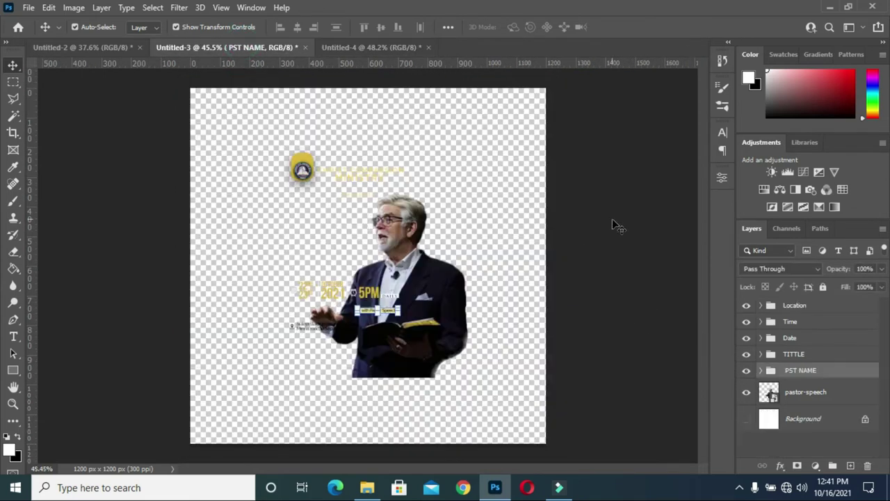
left_click(787, 310)
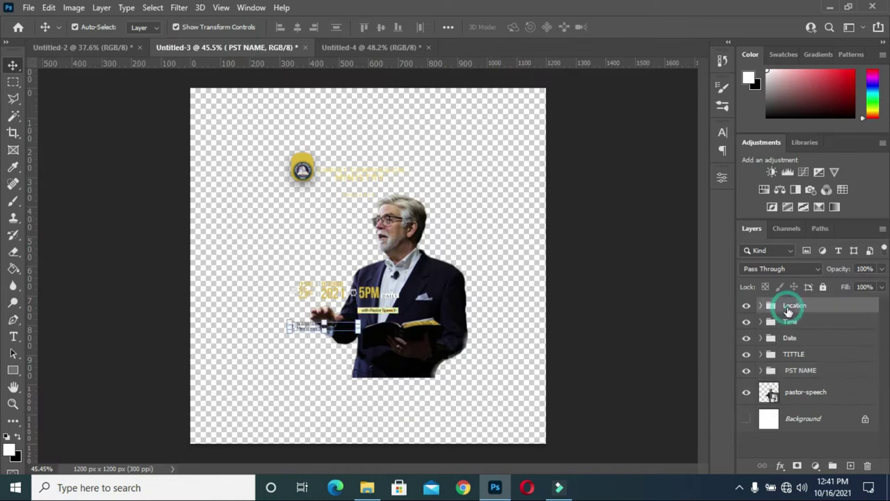
mouse_move(785, 309)
left_mouse_down()
mouse_move(367, 47)
mouse_move(265, 416)
mouse_move(276, 414)
left_mouse_up()
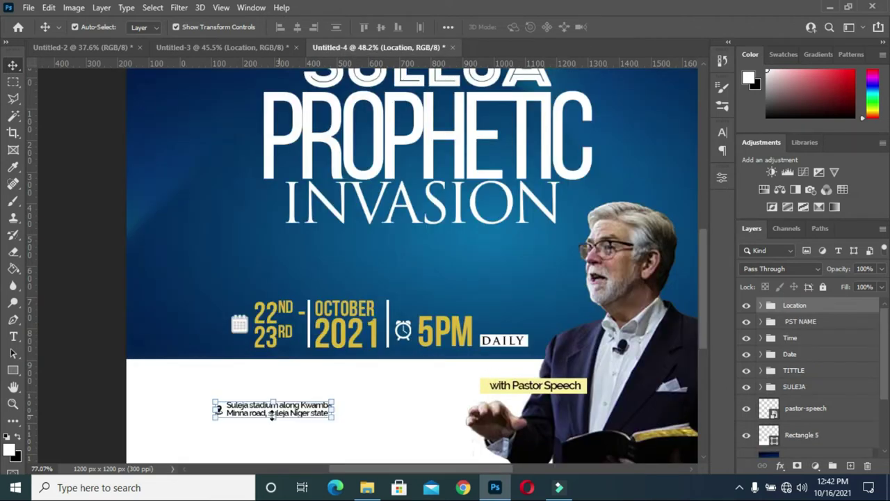
scroll(282, 430, "up", 5)
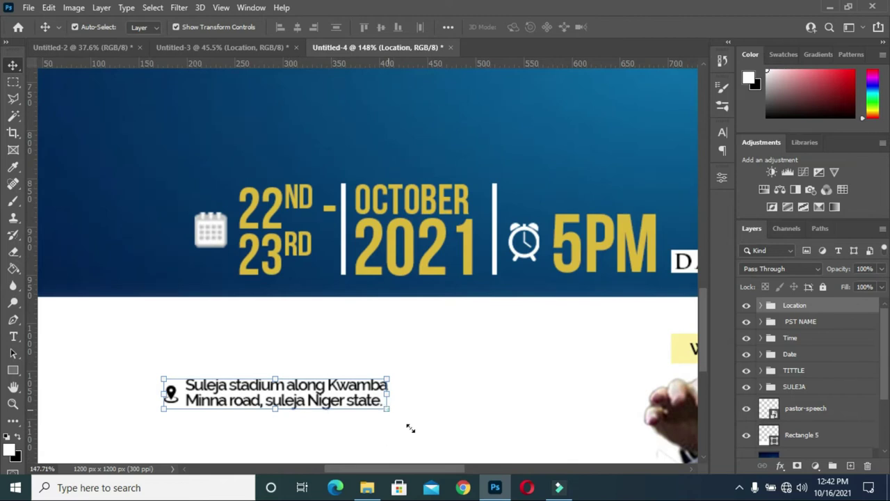
Enlarge the Suleja stadium address, nudge it right and down, enlarge again and commit.
left_click_drag(411, 427, 487, 437)
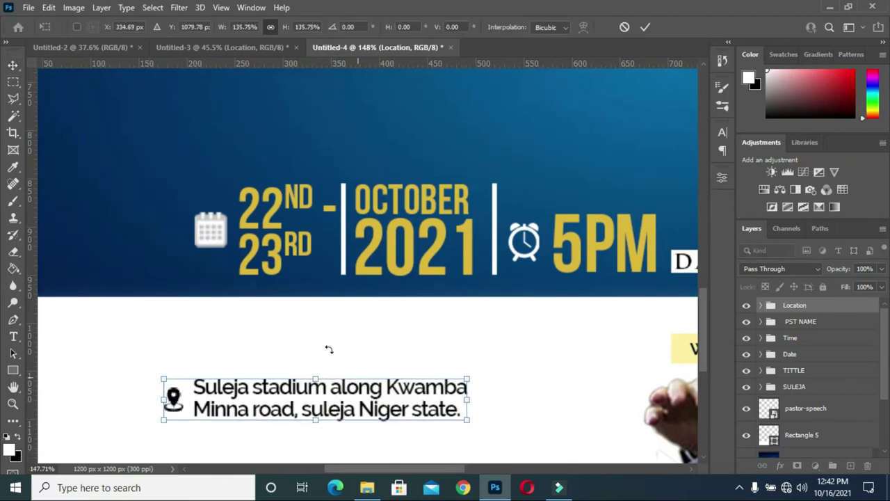
scroll(329, 349, "down", 2)
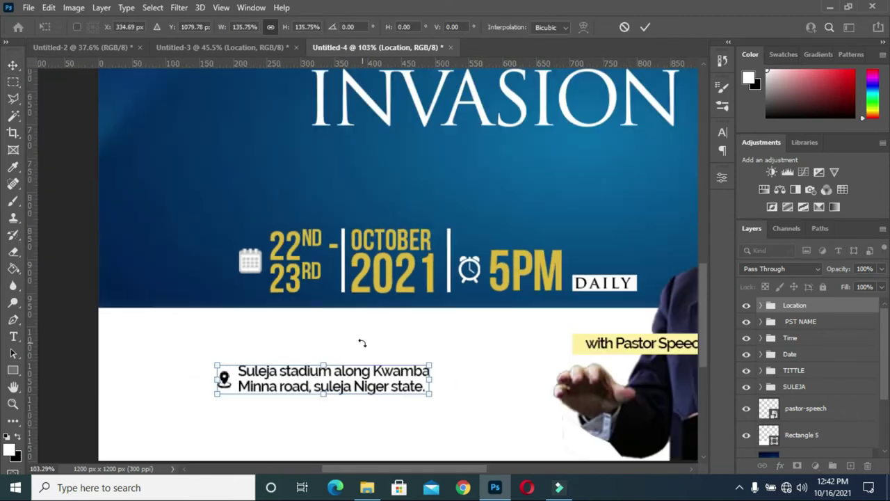
left_click(643, 28)
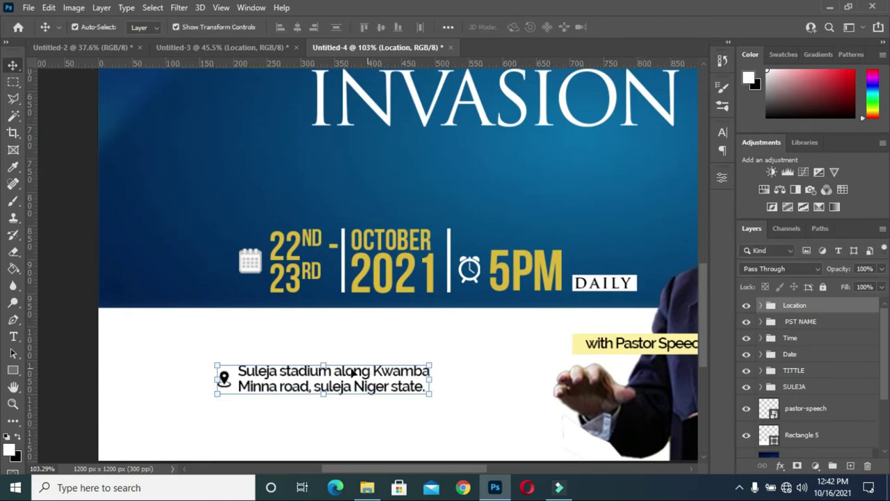
left_click_drag(327, 365, 355, 389)
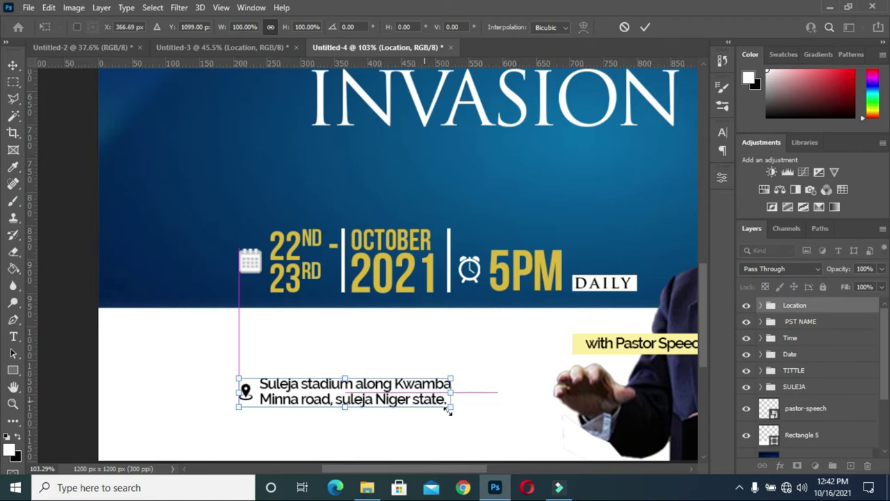
left_click_drag(452, 407, 481, 429)
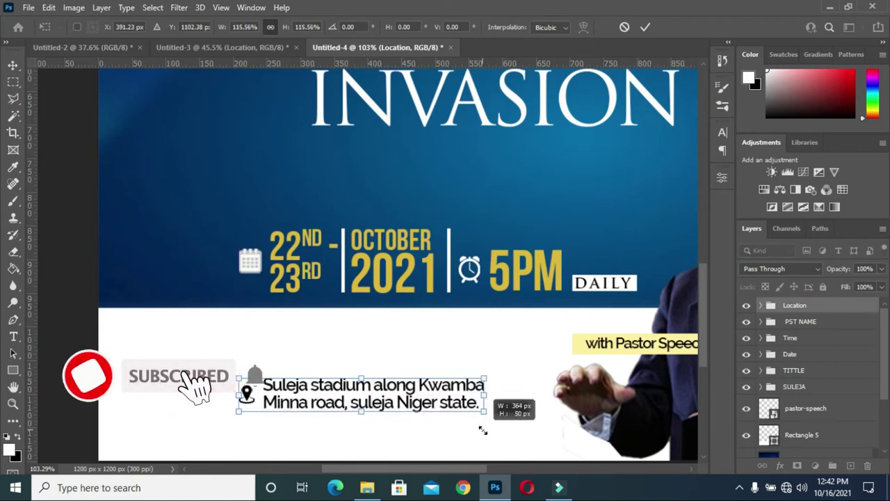
left_click(646, 27)
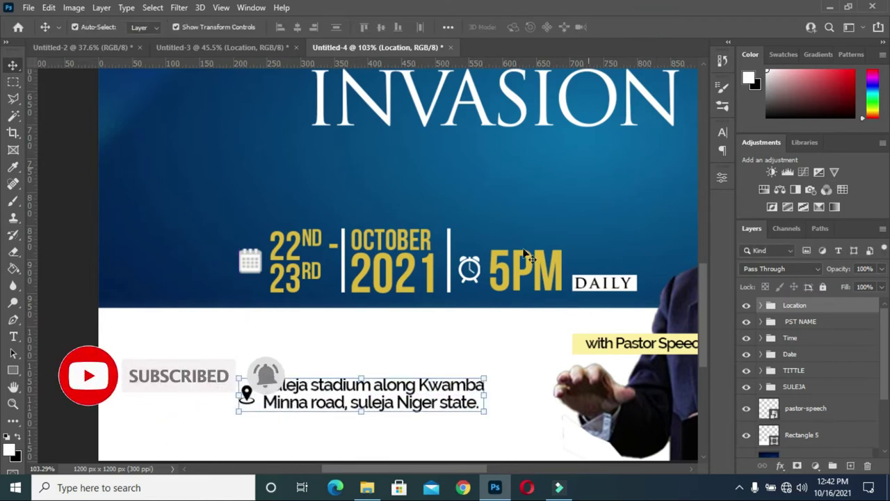
scroll(459, 278, "down", 5)
left_click(431, 406)
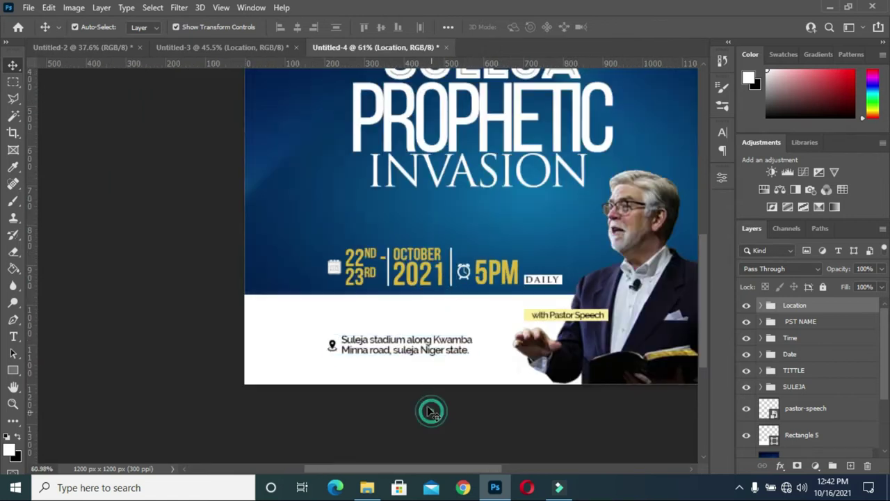
scroll(427, 407, "down", 2)
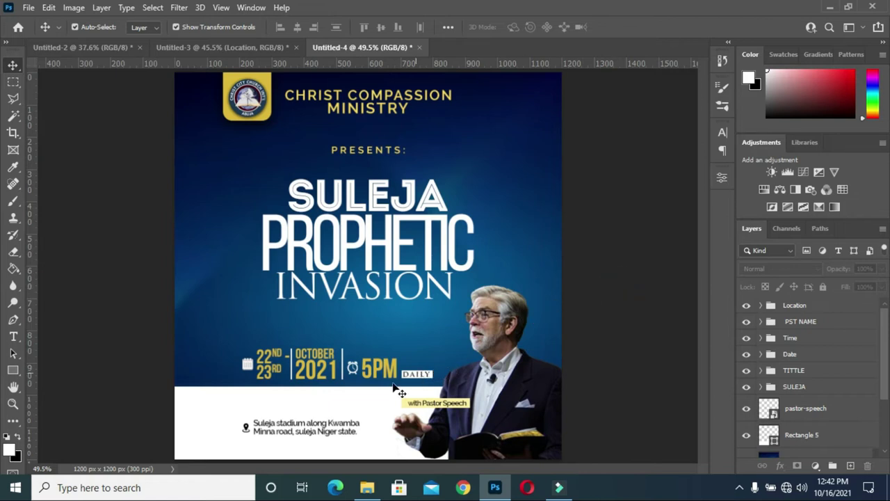
Enlarge the SULEJA PROPHETIC INVASION title and align it to the canvas's horizontal centre.
left_click(786, 307)
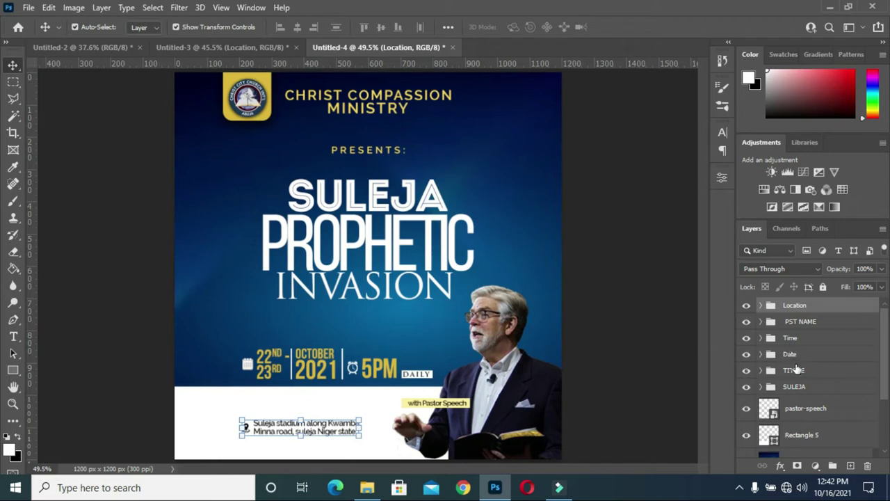
left_click(795, 387)
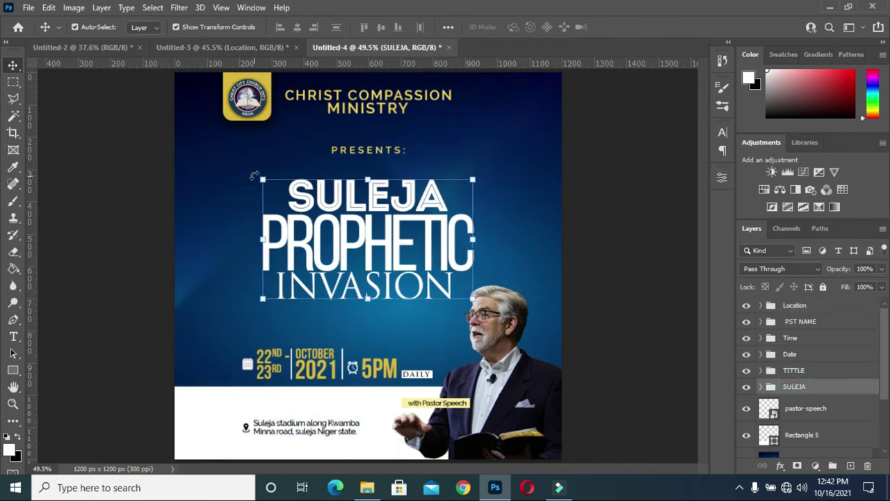
left_click_drag(261, 180, 243, 158)
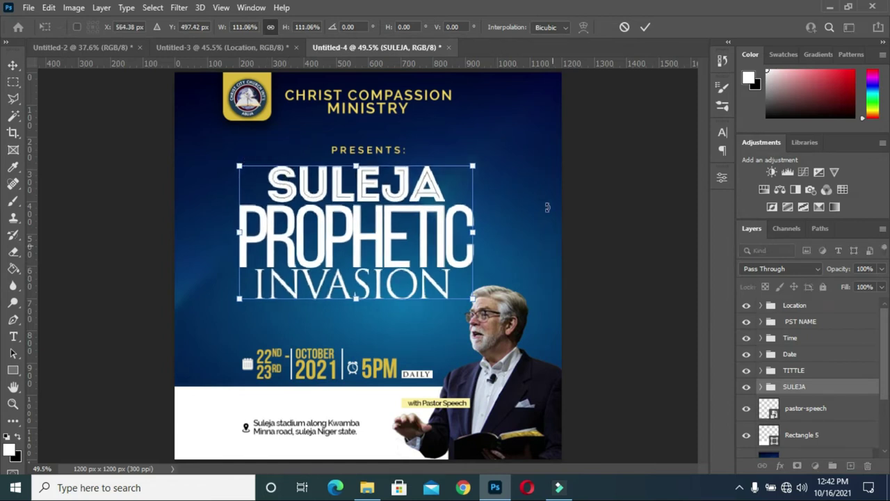
left_click(646, 26)
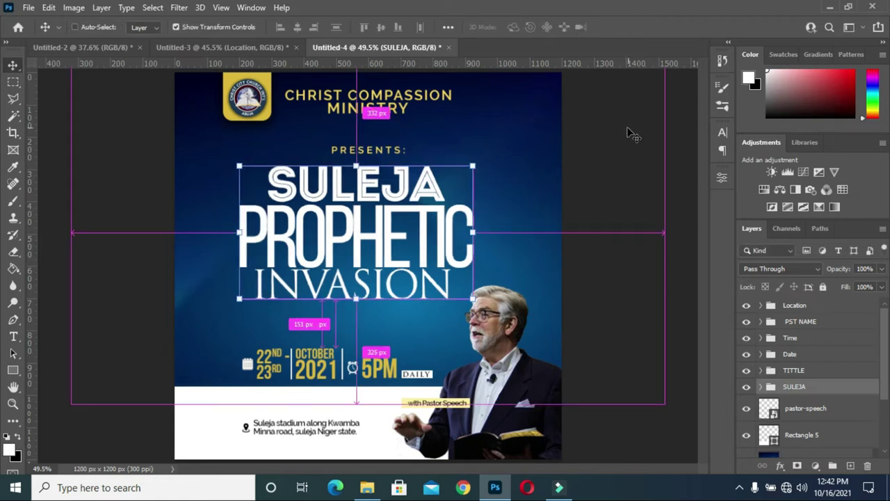
key("ctrl+a")
left_click(297, 26)
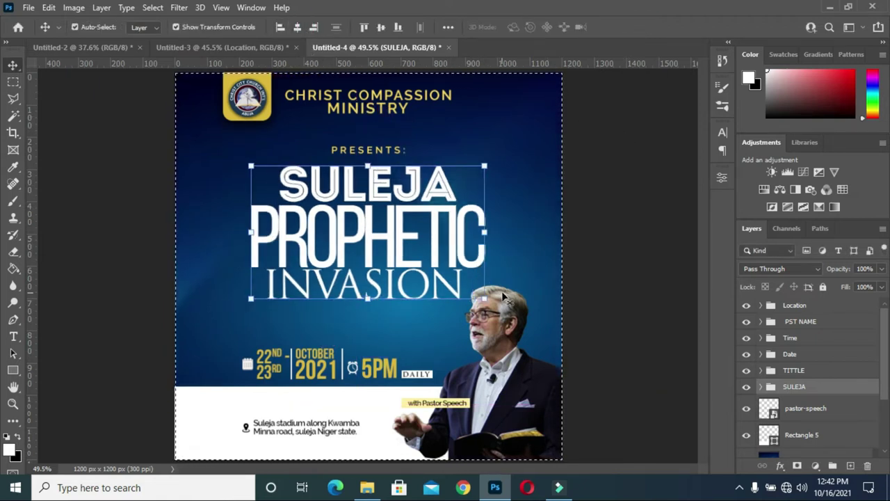
left_click(620, 198)
key("ctrl+d")
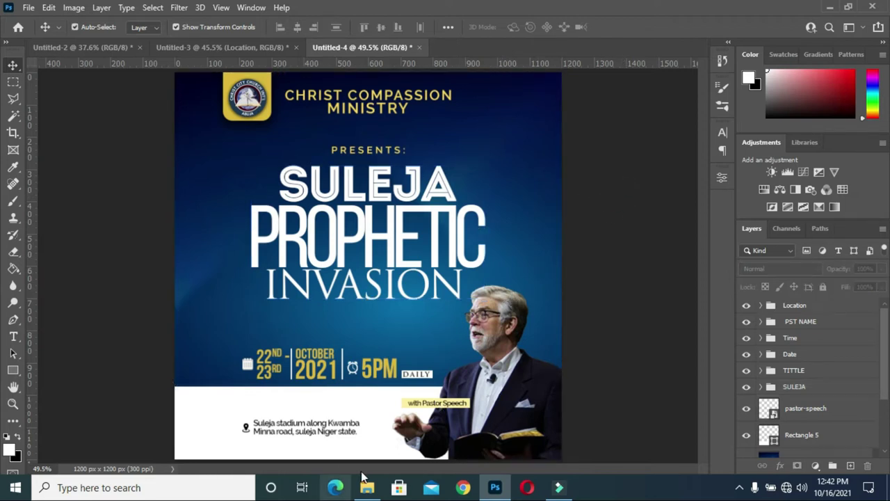
With the SULEJA group selected, place sunny-yellow-geometric-glowing from File Explorer into the flyer.
left_click(828, 387)
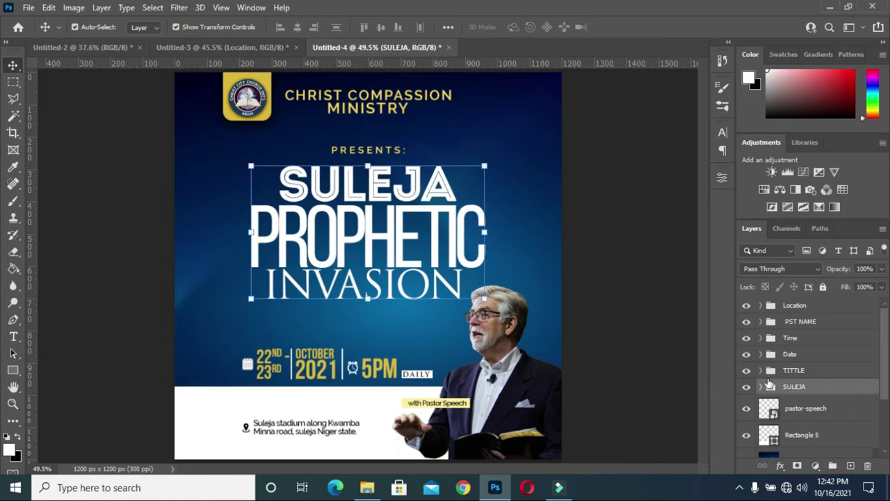
left_click(761, 387)
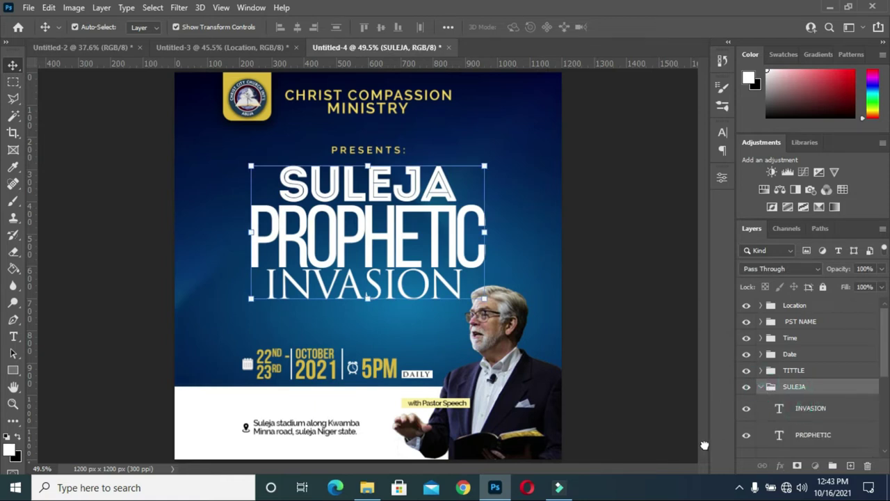
left_click(807, 409)
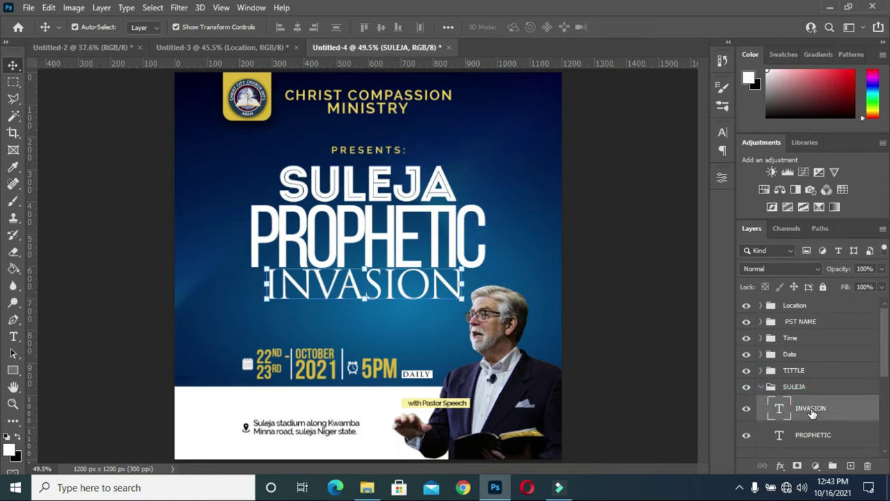
left_click(794, 393)
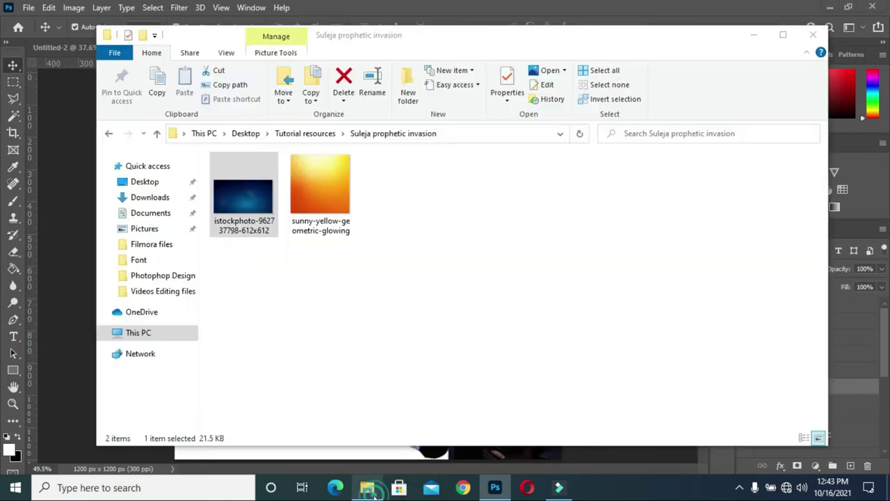
left_click(367, 487)
left_click(323, 204)
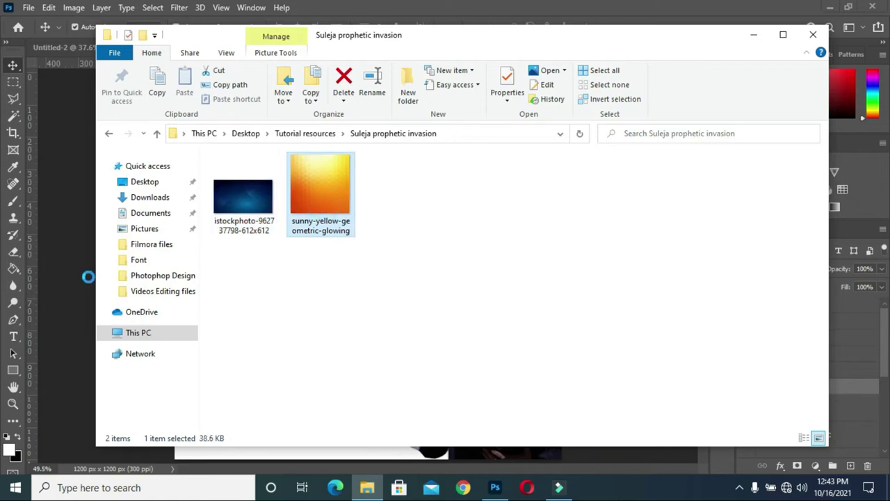
left_click_drag(69, 276, 67, 271)
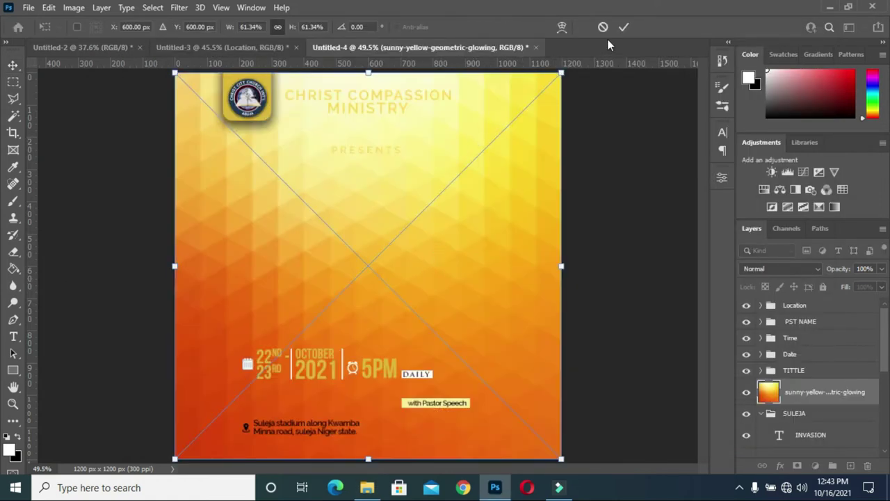
Resize and reposition the placed yellow geometric image over the title area.
left_click(624, 26)
key("Return")
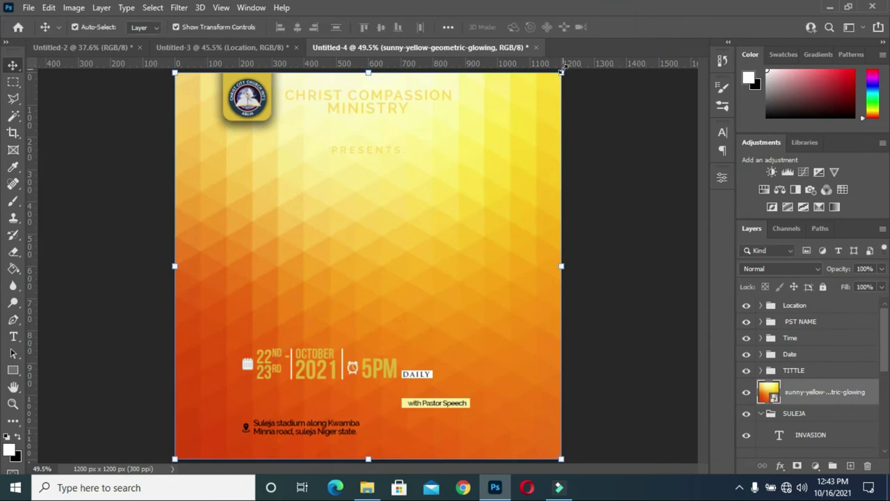
left_click_drag(562, 72, 510, 139)
left_click_drag(438, 268, 470, 208)
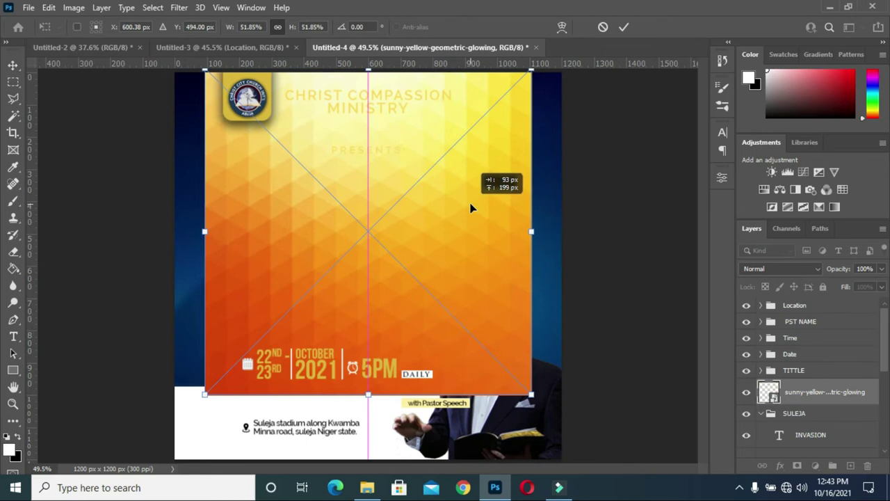
left_click(623, 26)
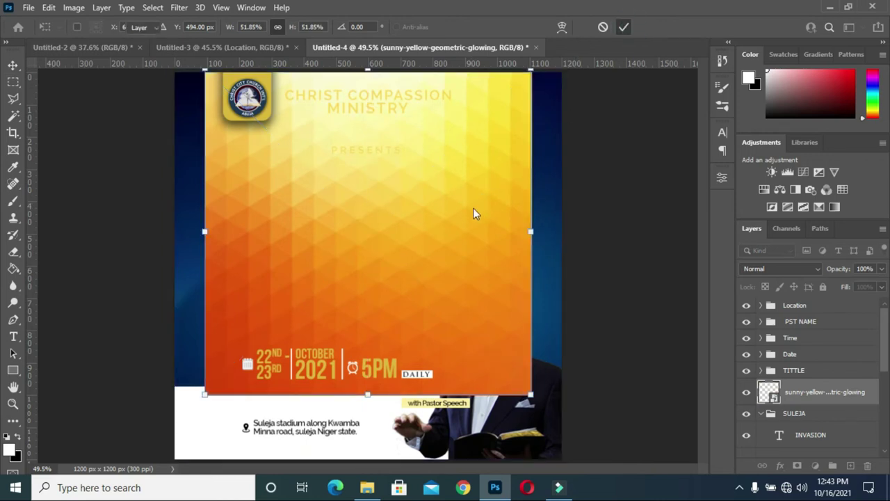
left_click_drag(452, 239, 453, 258)
key("Return")
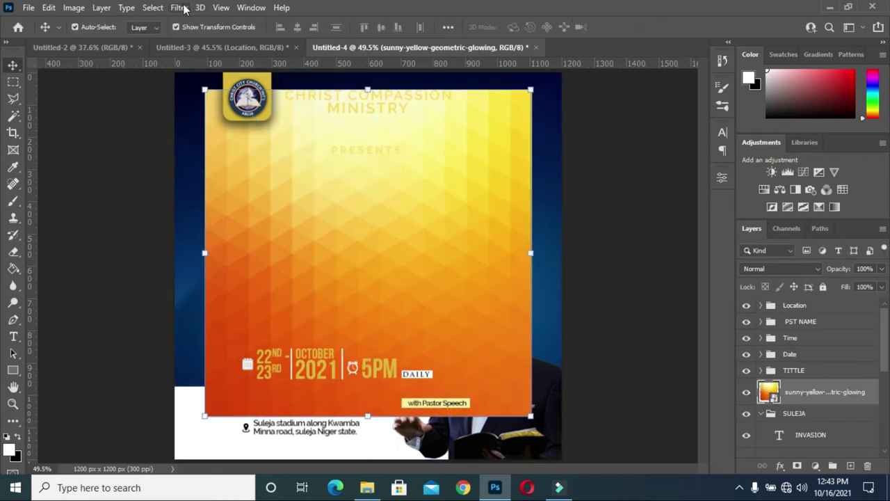
Apply a 9.2-radius Gaussian Blur and clip the yellow image to the title.
left_click(179, 7)
mouse_move(200, 187)
left_click(369, 223)
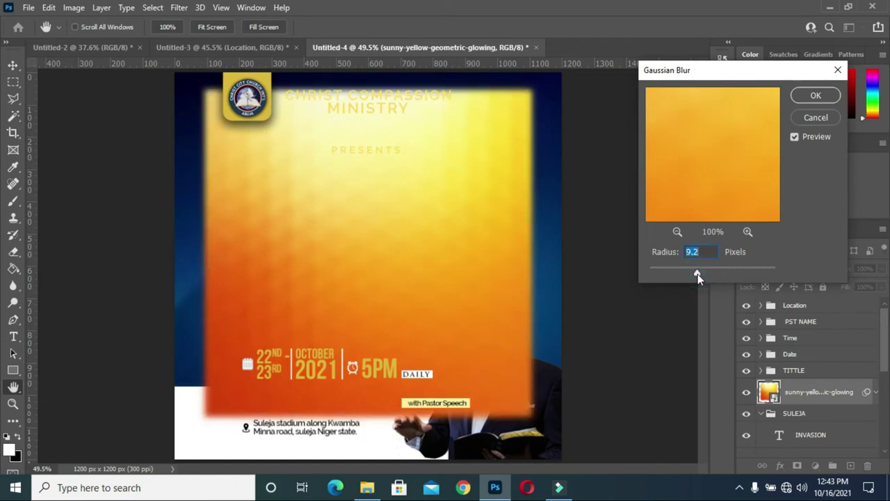
left_click(812, 97)
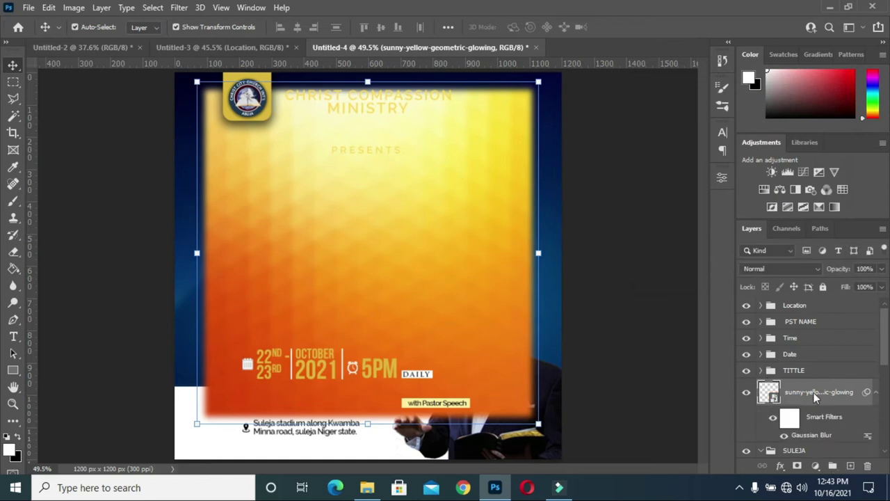
left_click(876, 392)
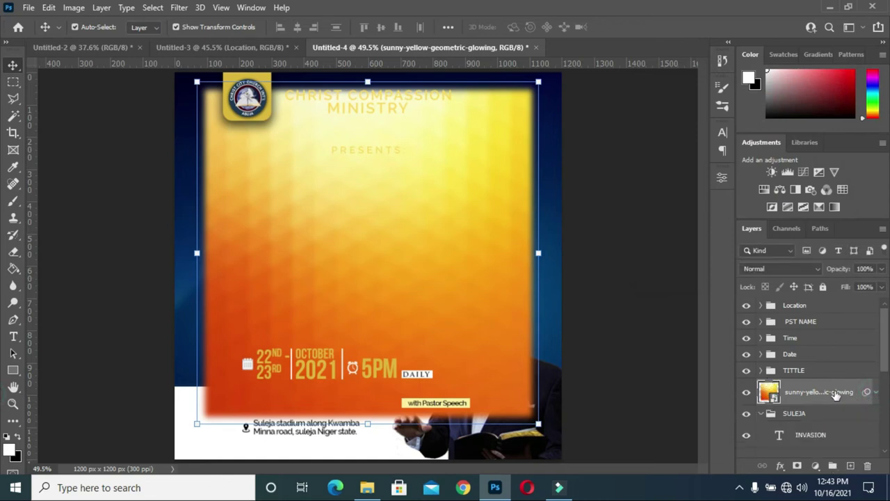
right_click(815, 400)
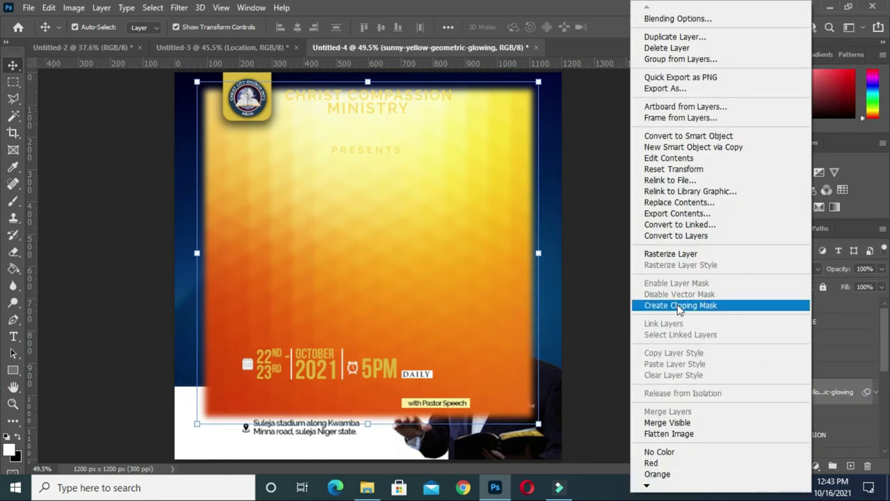
left_click(678, 307)
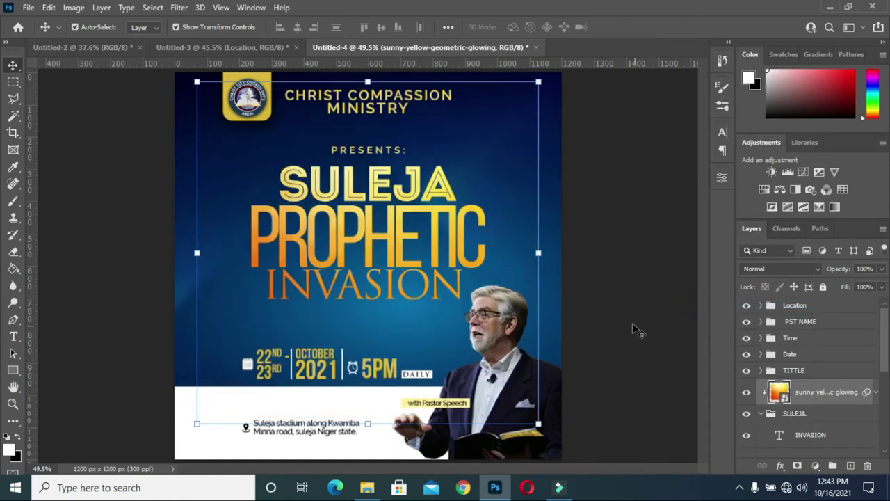
left_click(38, 101)
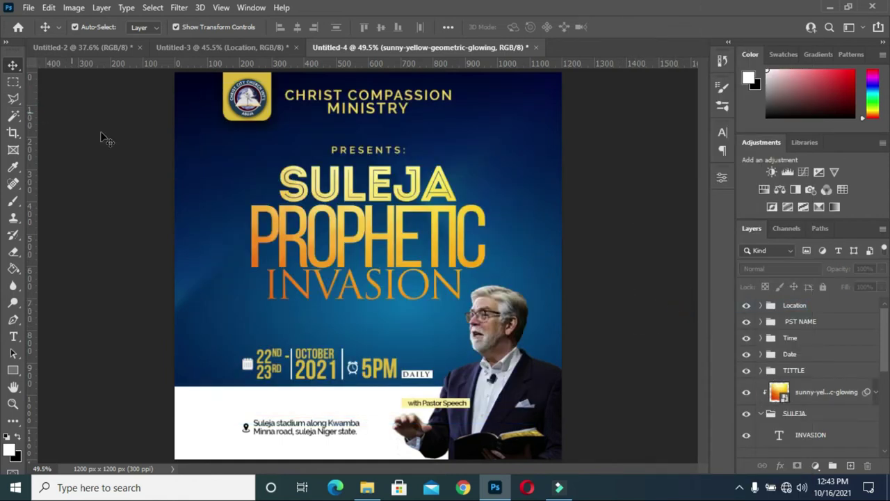
Shrink the INVASION text layer to about 75% and nudge it up.
scroll(409, 235, "down", 2)
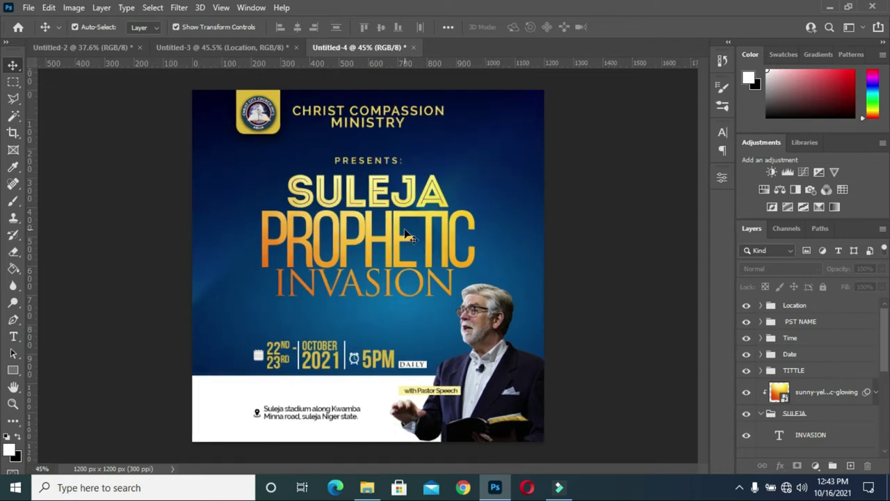
scroll(409, 235, "down", 1)
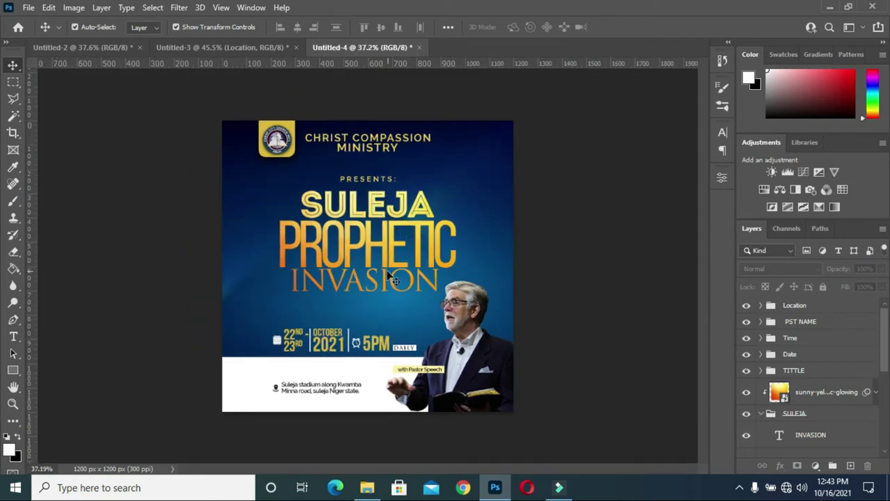
left_click(384, 277)
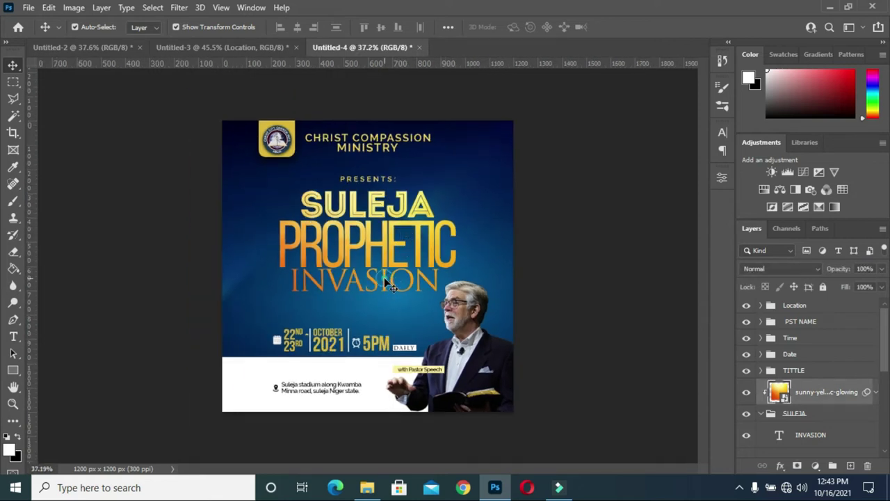
right_click(431, 288)
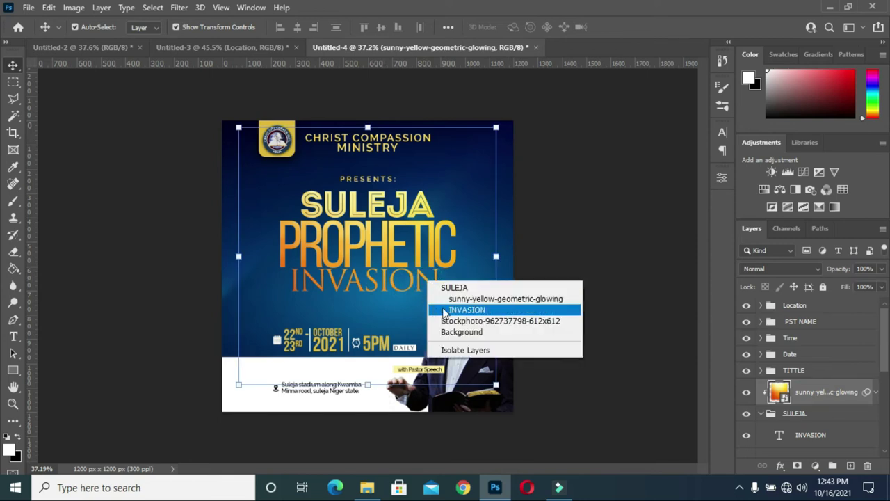
left_click(467, 310)
left_click(437, 289)
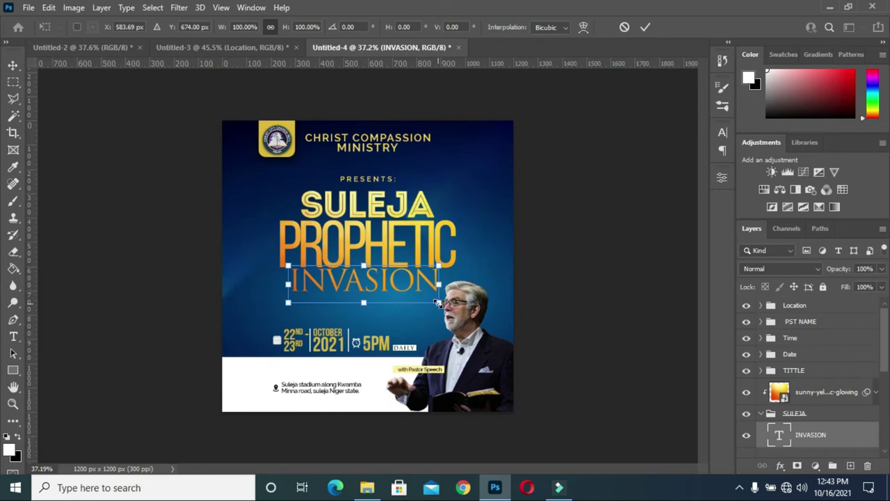
left_click_drag(438, 303, 421, 294)
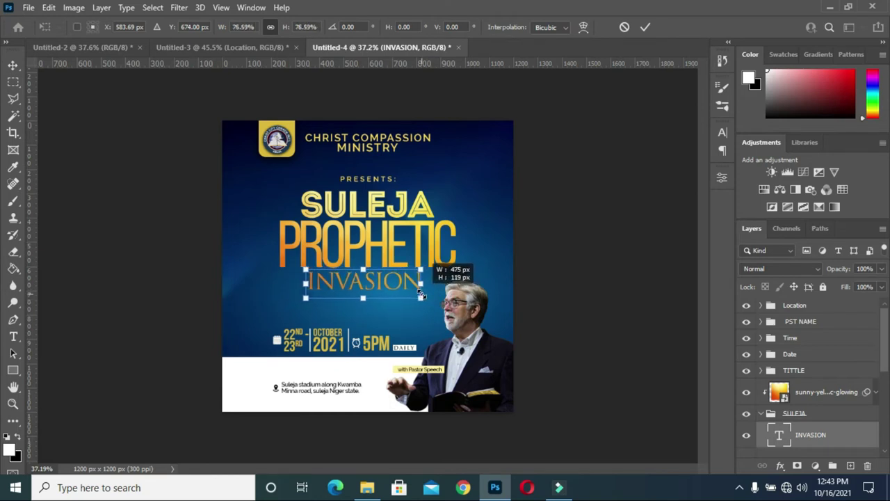
left_click_drag(421, 295, 420, 295)
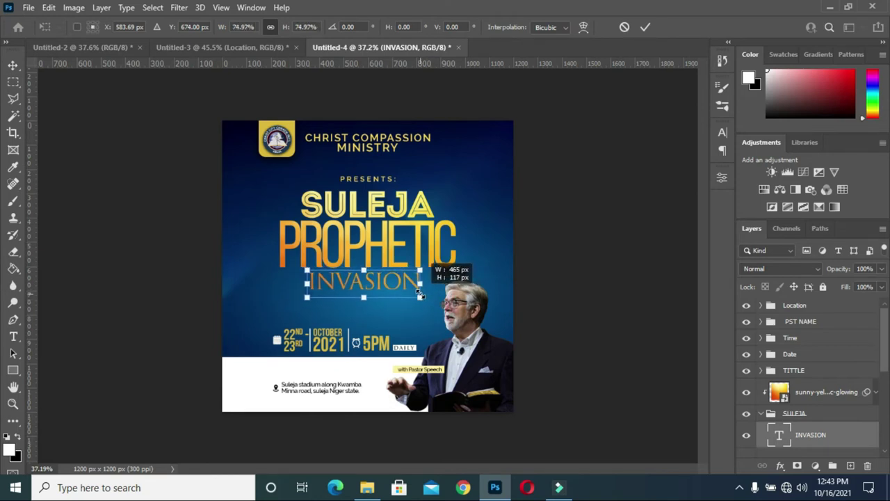
left_click(646, 27)
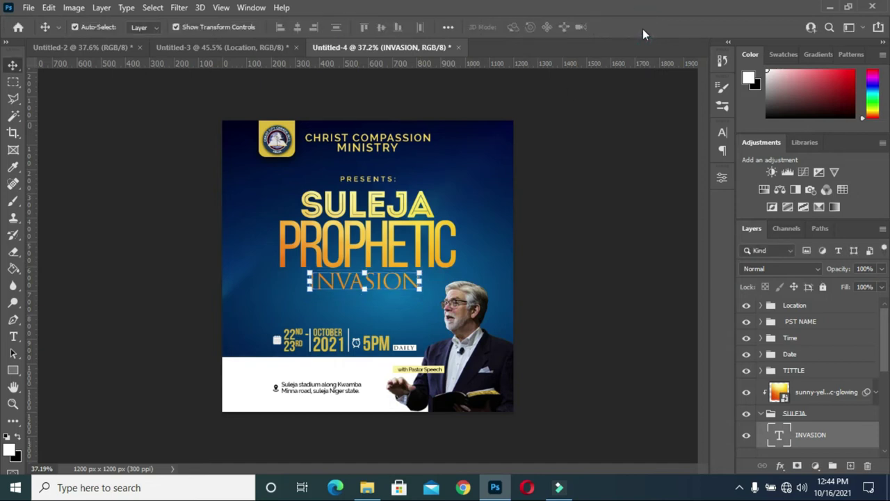
key("Up")
key("Up")
key("Up")
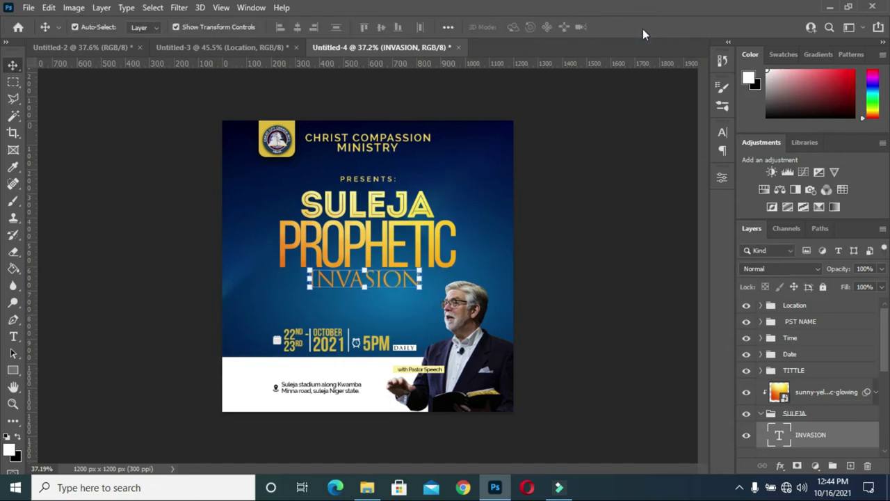
Widen INVASION's letter tracking in the Character panel, raising it to 100.
left_click(723, 132)
left_click(655, 183)
type("-20")
key("Return")
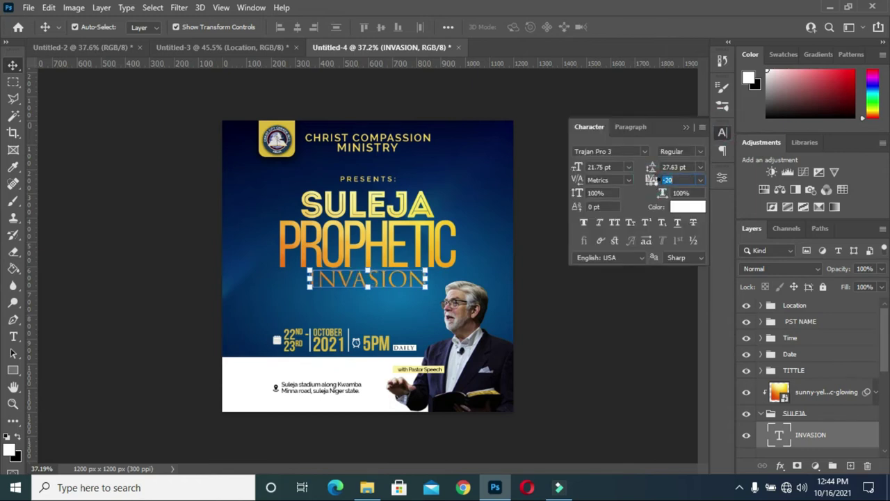
key("Up")
key("Up")
key("Up")
key("Up")
key("Up")
key("Up")
key("Up")
key("Up")
key("Up")
key("Up")
key("Up")
key("Up")
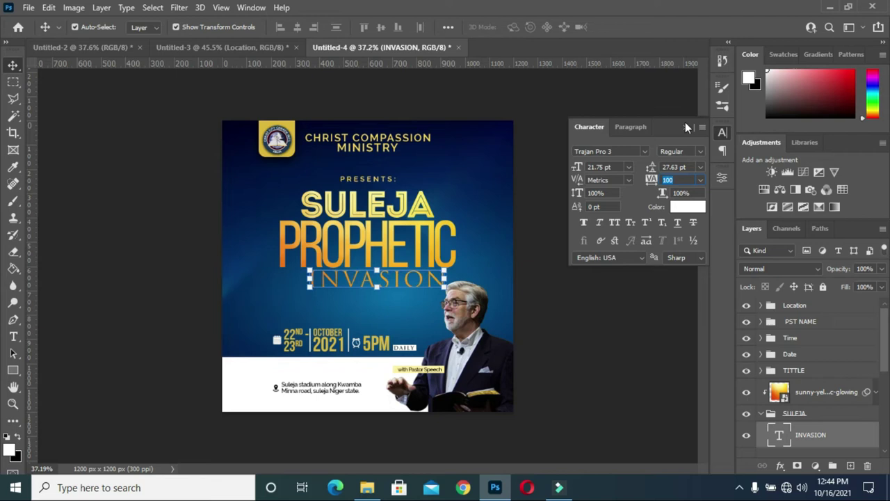
left_click(686, 127)
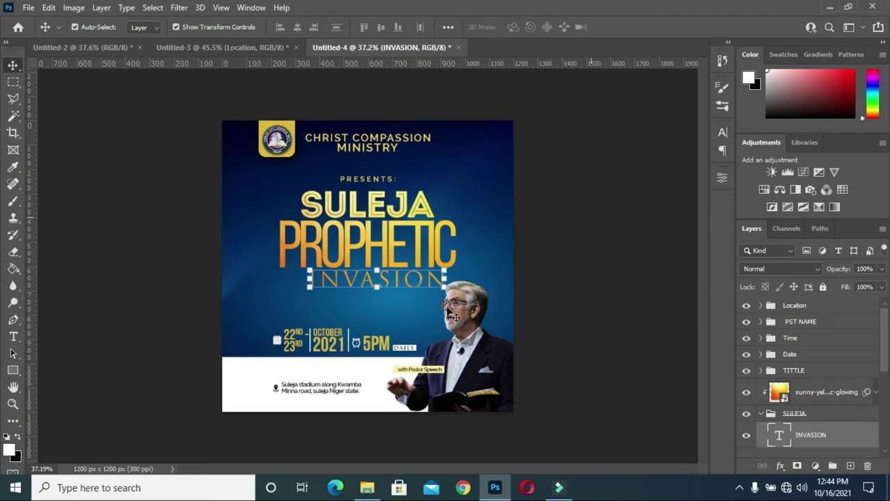
Shrink INVASION to 72.90% and centre it horizontally on the canvas.
mouse_move(446, 285)
left_mouse_down()
mouse_move(434, 297)
mouse_move(410, 289)
left_mouse_up()
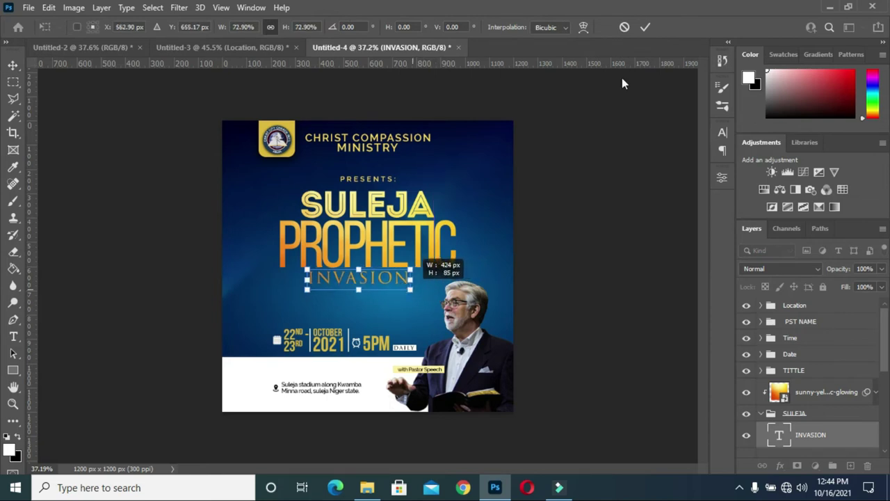
left_click(646, 27)
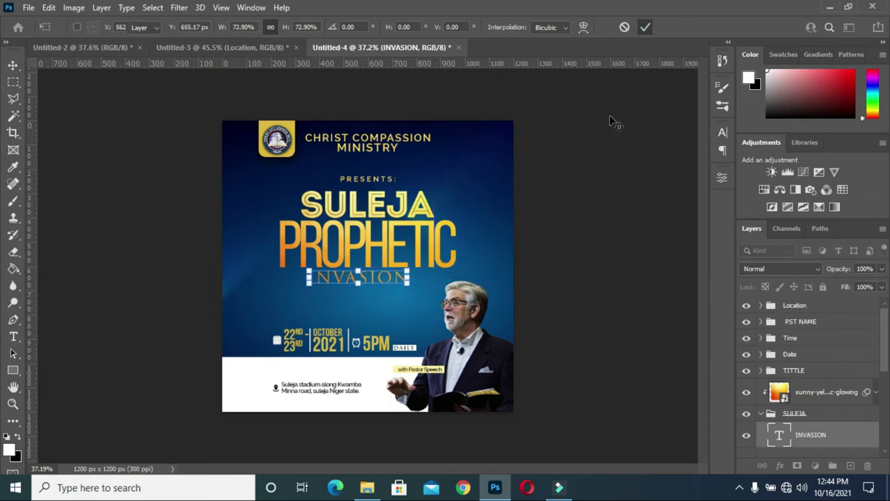
key("ctrl+a")
left_click(298, 26)
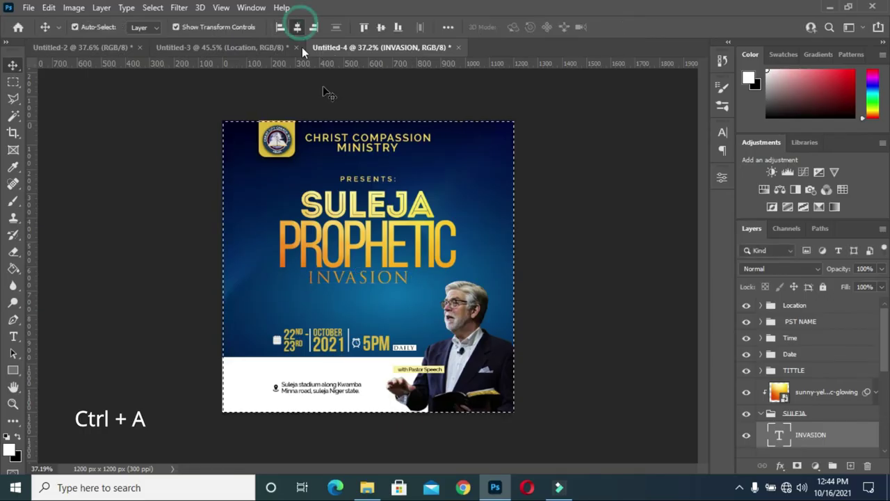
left_click(80, 73)
Clear the selection, view the whole flyer and choose the Rectangle Tool.
key("ctrl+d")
left_click(560, 261)
scroll(468, 231, "up", 2)
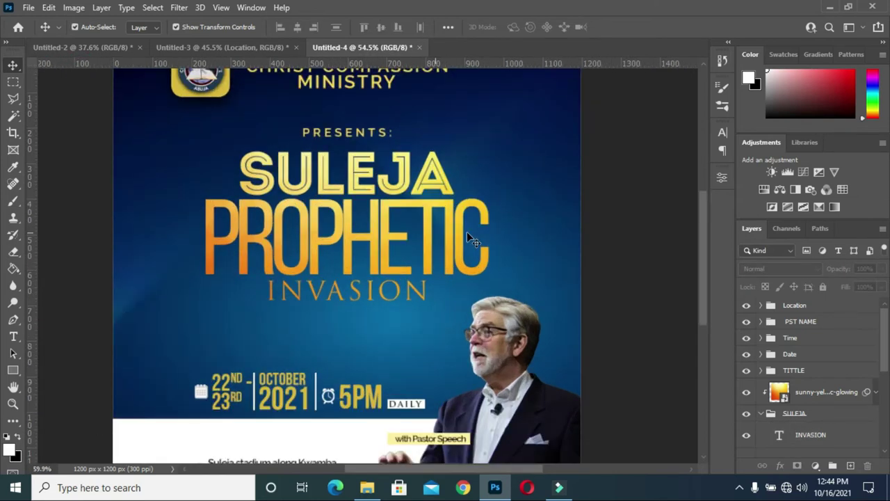
scroll(468, 215, "down", 1)
scroll(534, 257, "down", 1)
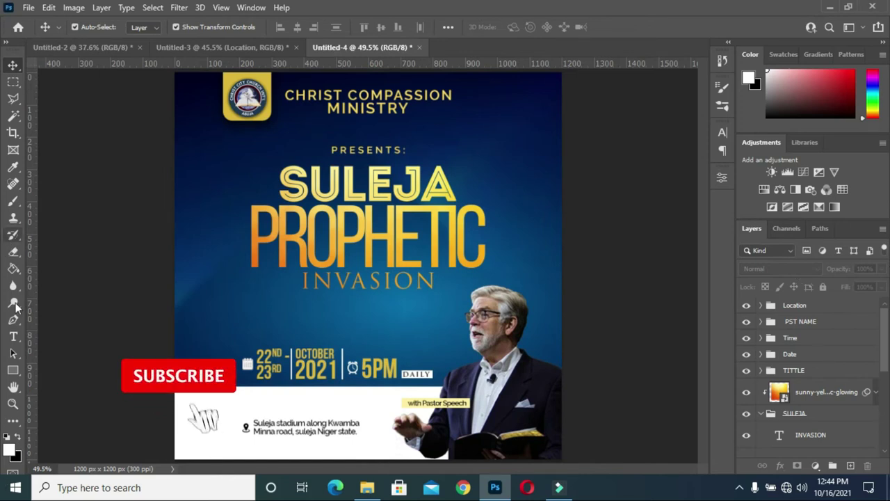
left_click(12, 369)
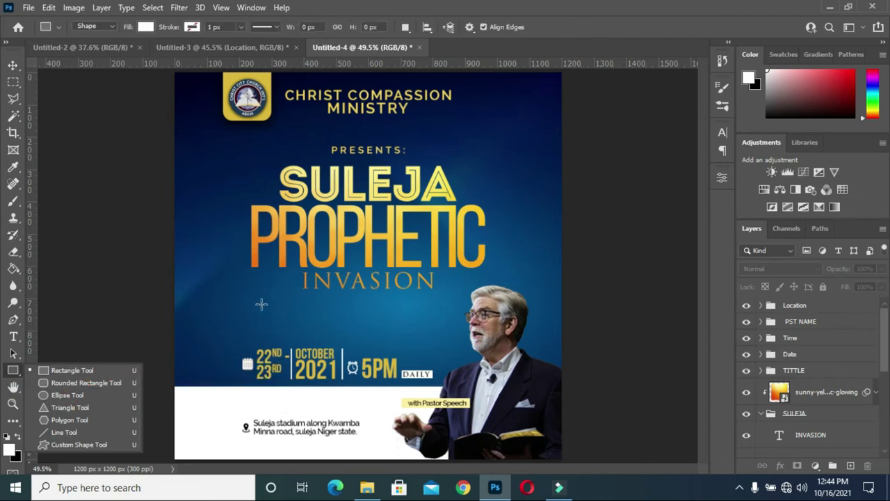
Draw a thin horizontal rectangle under INVASION and fill it yellow.
left_click_drag(279, 295, 457, 297)
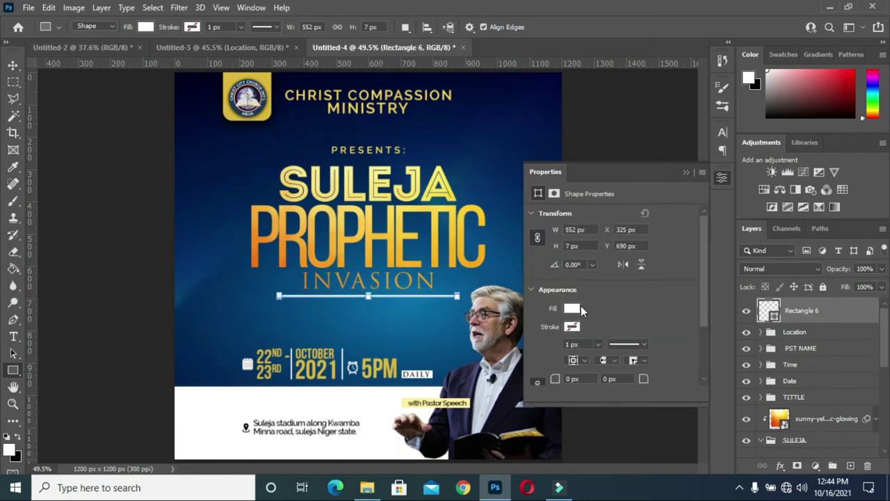
left_click(572, 308)
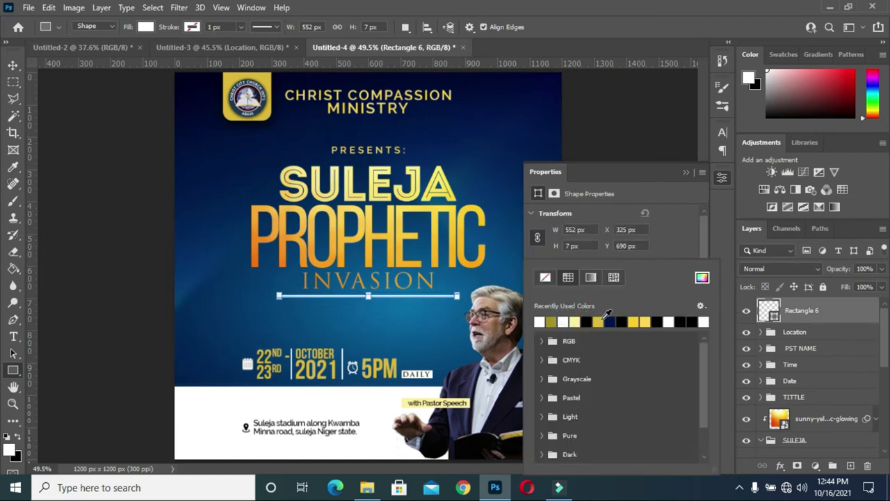
left_click(634, 320)
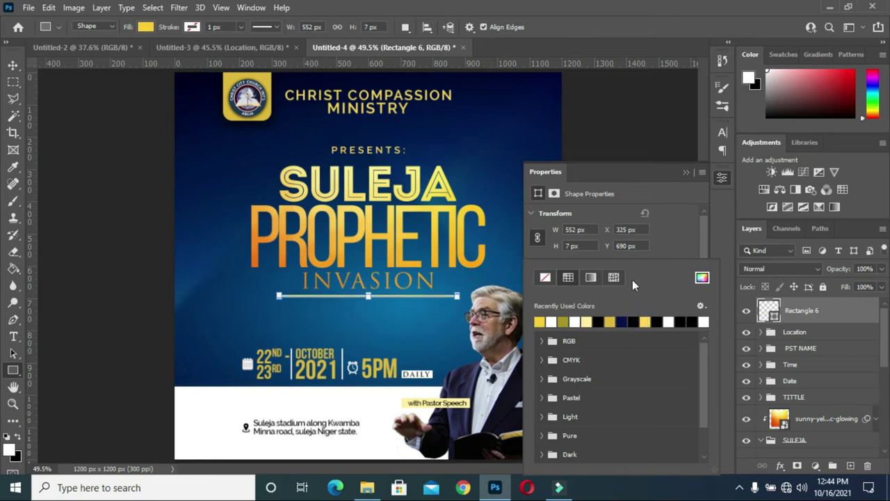
left_click(687, 174)
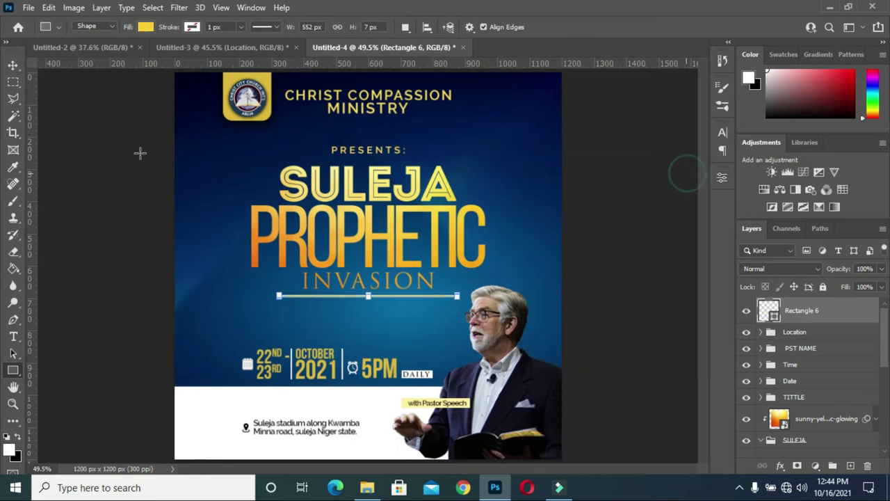
Move the yellow line to sit just beneath INVASION.
left_click(13, 65)
left_click(206, 318)
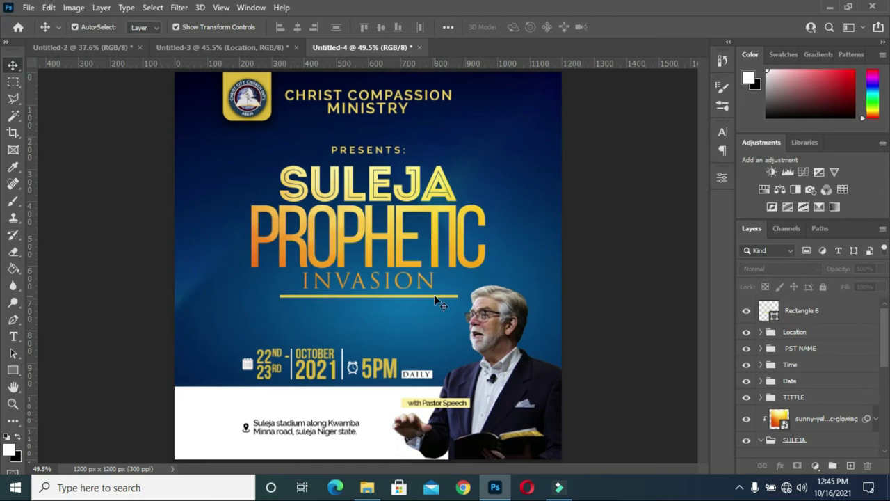
left_click_drag(437, 300, 418, 296)
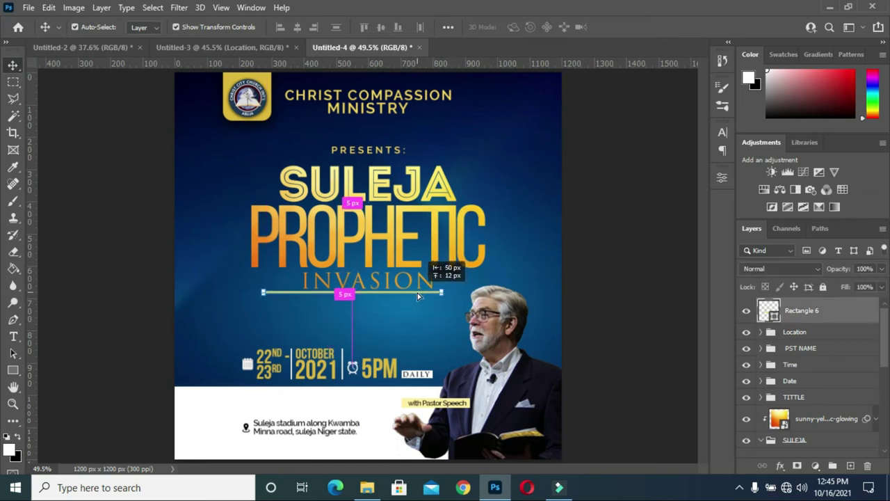
left_click_drag(428, 265, 429, 264)
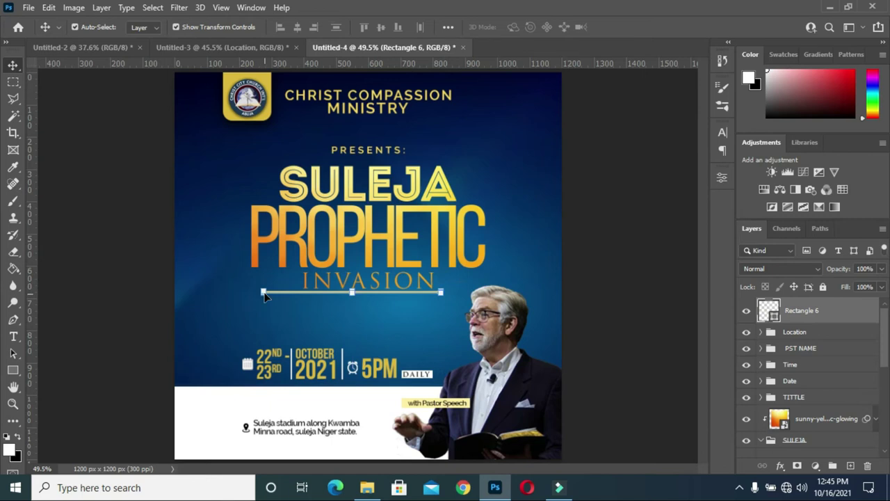
Trim the line's left and right ends to match INVASION's width and commit.
scroll(259, 298, "up", 2)
scroll(266, 289, "up", 2)
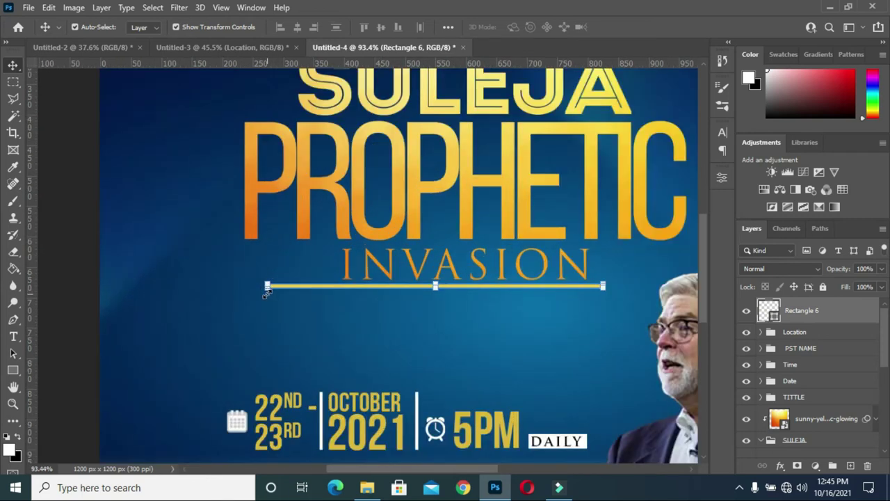
scroll(266, 292, "up", 2)
scroll(263, 288, "up", 1)
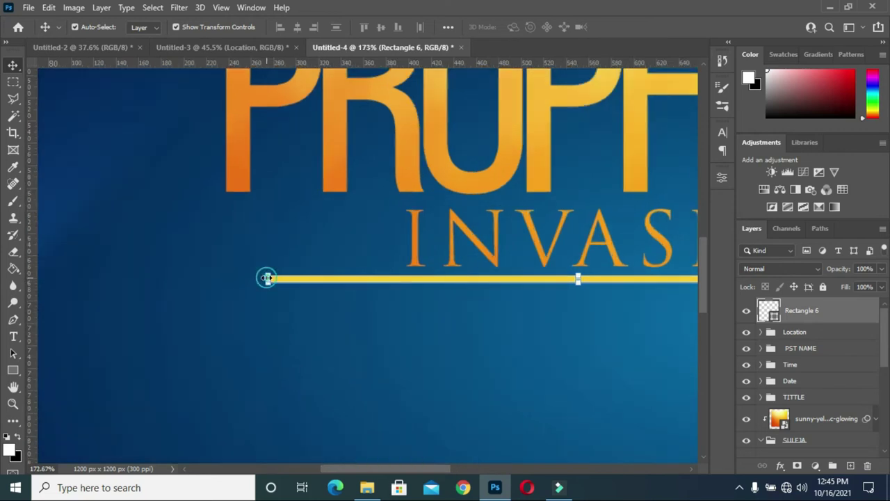
left_click_drag(268, 278, 225, 277)
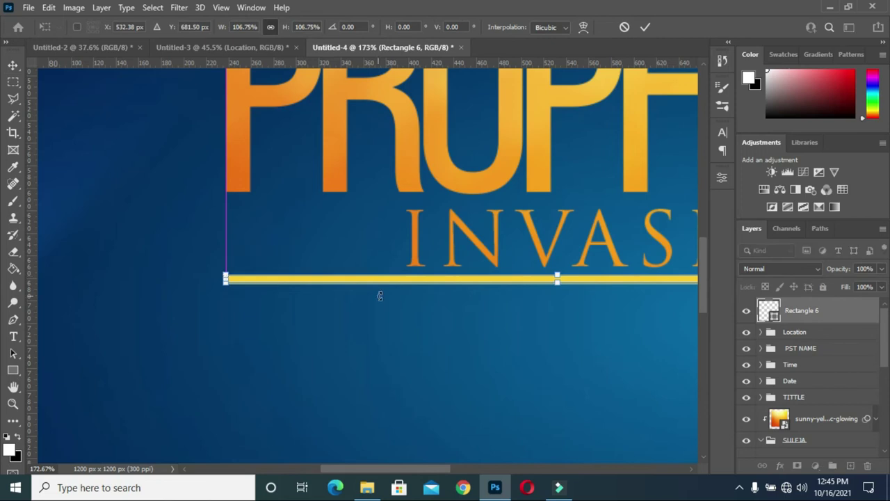
scroll(383, 284, "down", 2)
scroll(383, 284, "down", 1)
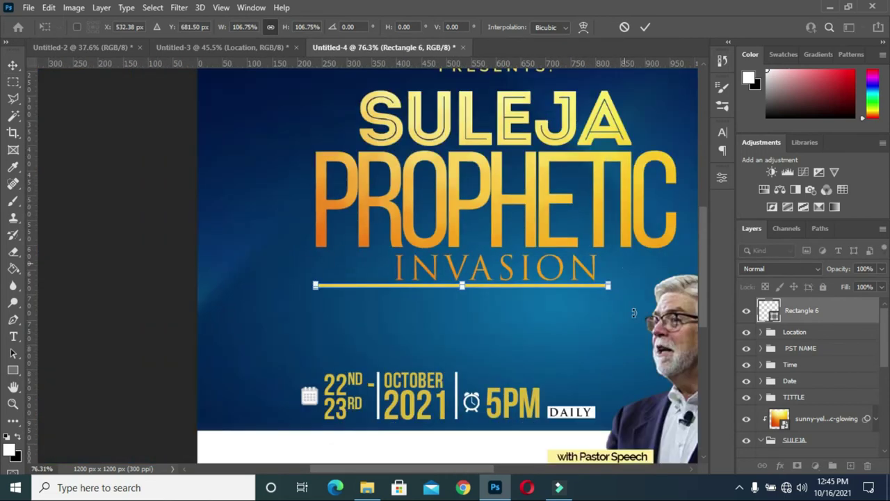
scroll(608, 286, "up", 1)
scroll(605, 292, "up", 2)
scroll(602, 313, "up", 2)
left_click_drag(593, 333, 540, 334)
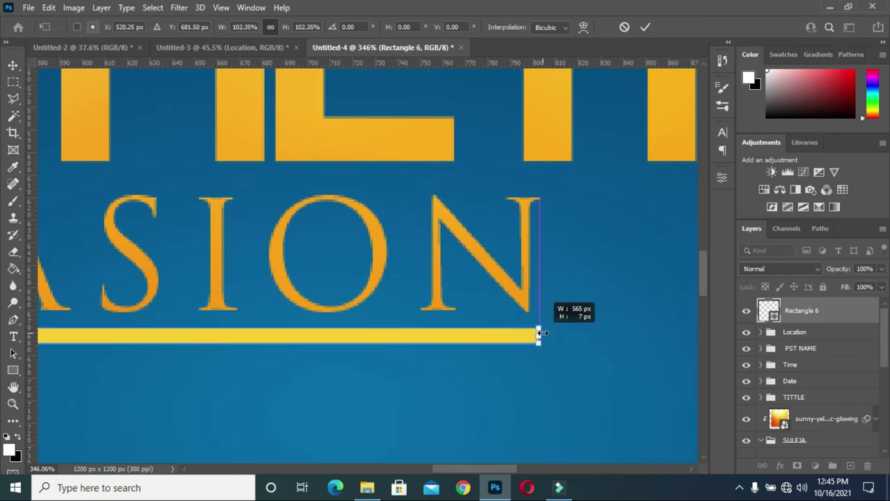
left_click(646, 27)
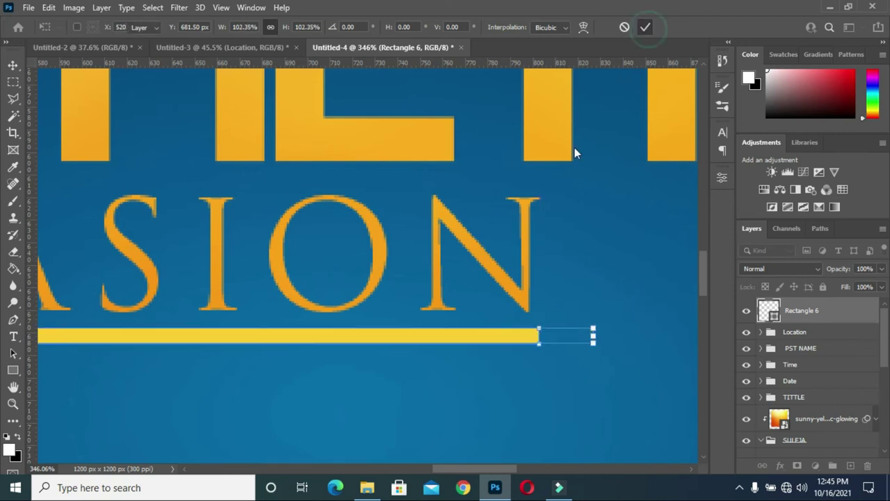
scroll(572, 152, "down", 3)
scroll(557, 164, "down", 2)
scroll(542, 172, "down", 1)
scroll(541, 174, "down", 2)
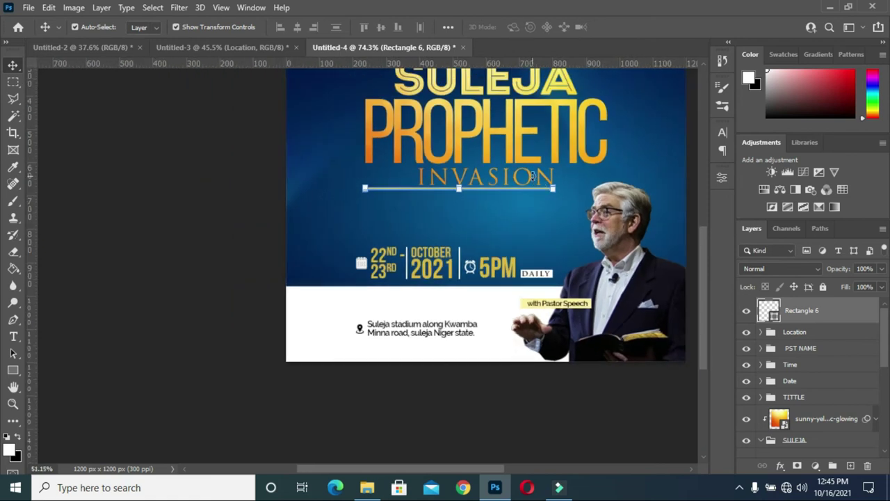
scroll(542, 174, "down", 1)
left_click(149, 267)
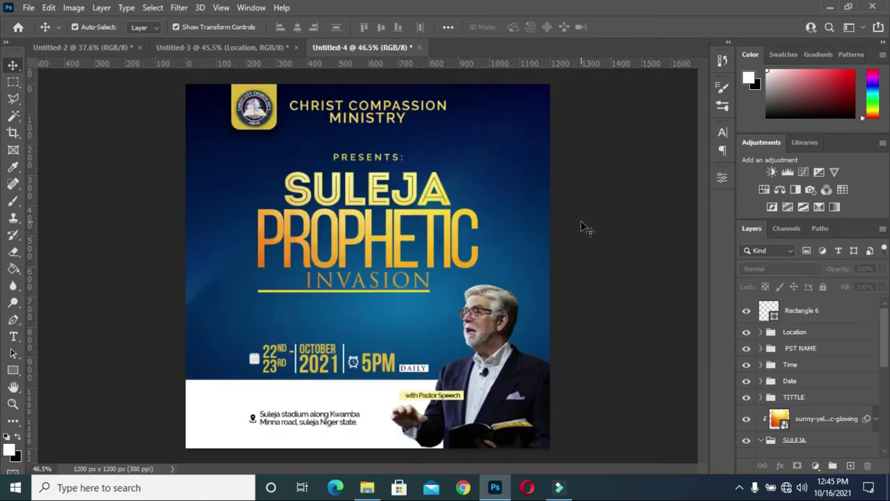
scroll(582, 222, "down", 1)
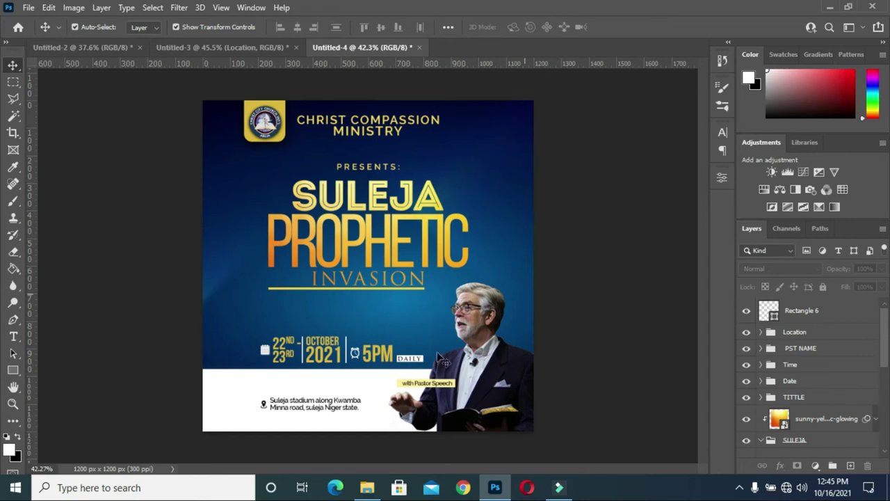
scroll(404, 344, "up", 1)
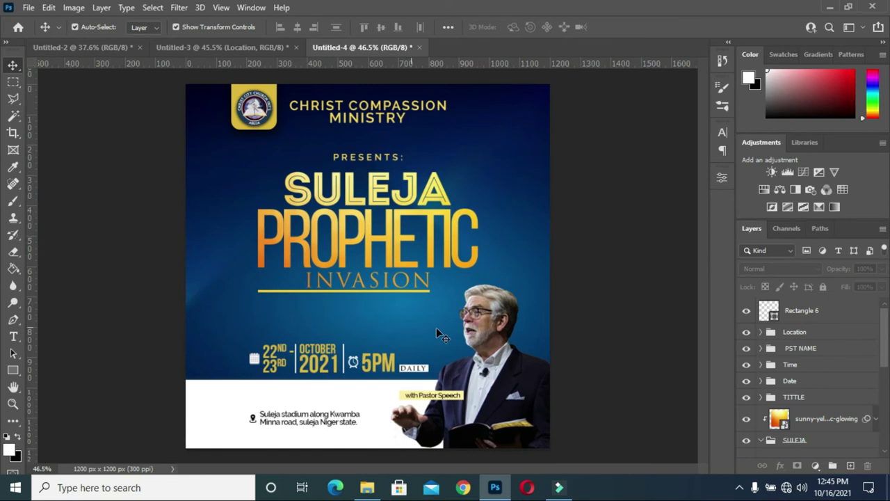
scroll(473, 261, "down", 1)
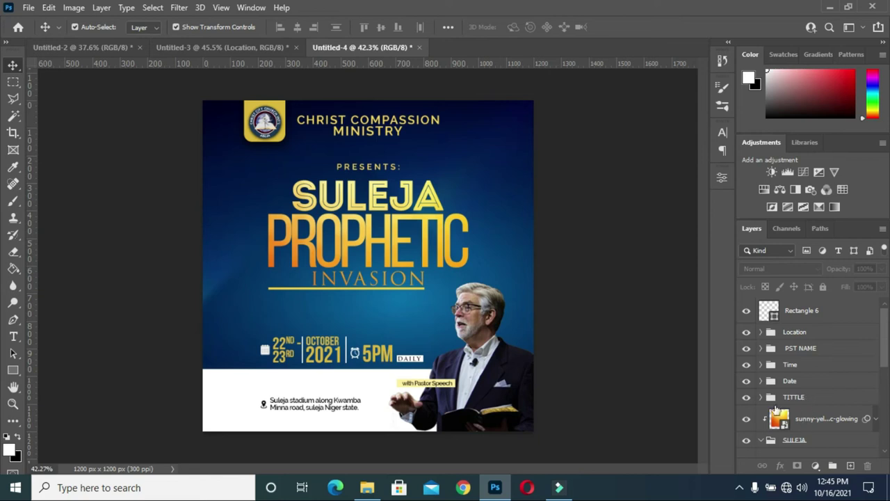
scroll(797, 412, "down", 1)
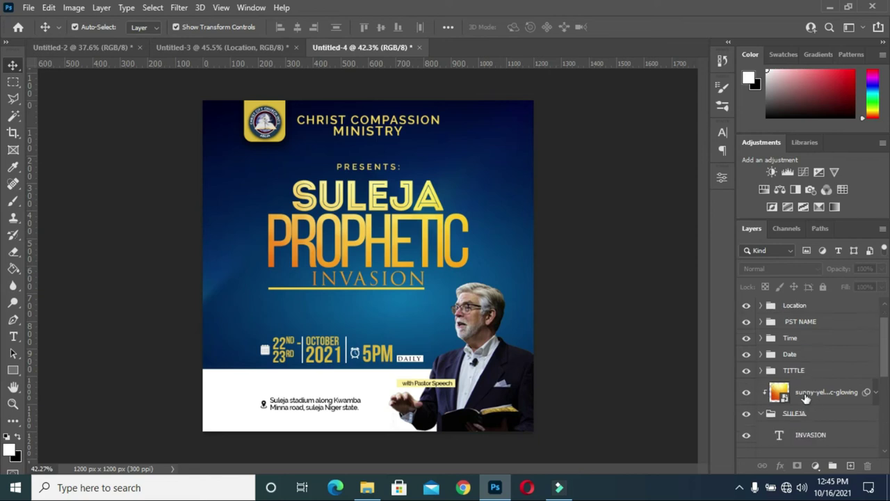
Group the gradient overlay and SULEJA title group, naming the group INVASION.
left_click(807, 394)
left_click(761, 414)
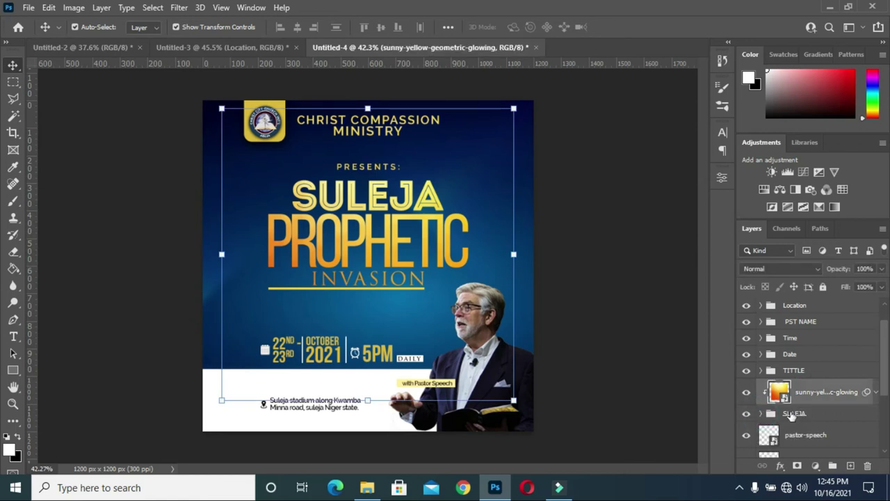
left_click(791, 414)
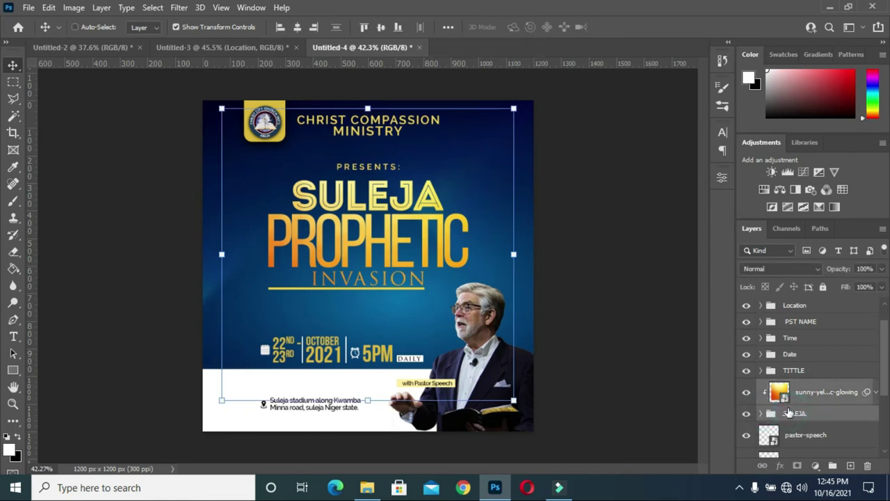
key("ctrl+g")
double_click(793, 387)
key("BackSpace")
type("INVASION")
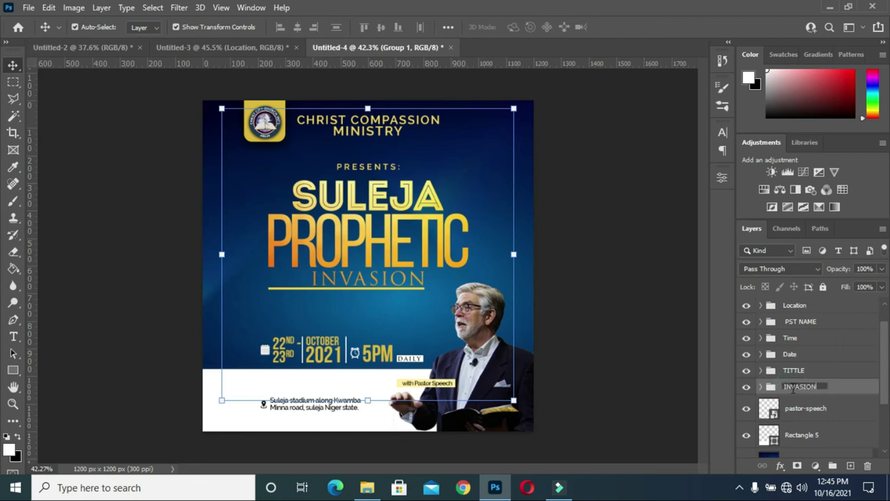
key("Return")
Move the Rectangle 6 gold line layer into the INVASION group.
left_click_drag(800, 435, 810, 306)
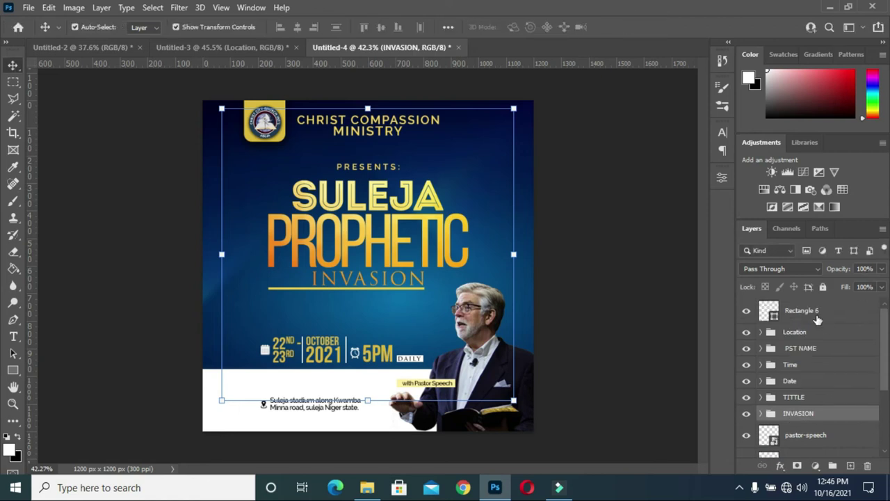
left_click(812, 310)
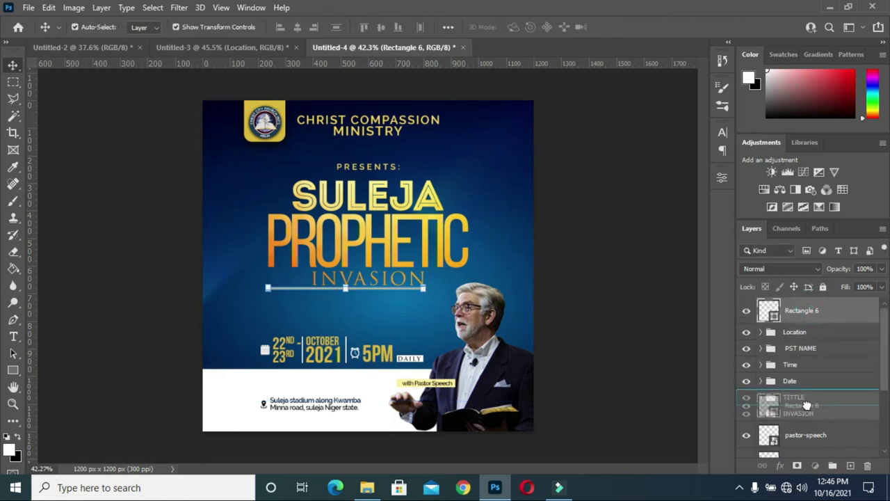
left_click_drag(807, 412, 807, 413)
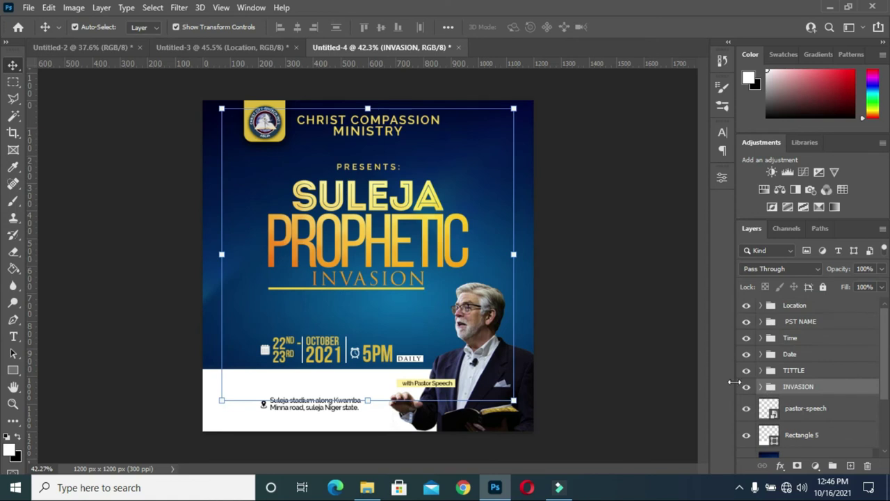
left_click(801, 387)
left_click(639, 331)
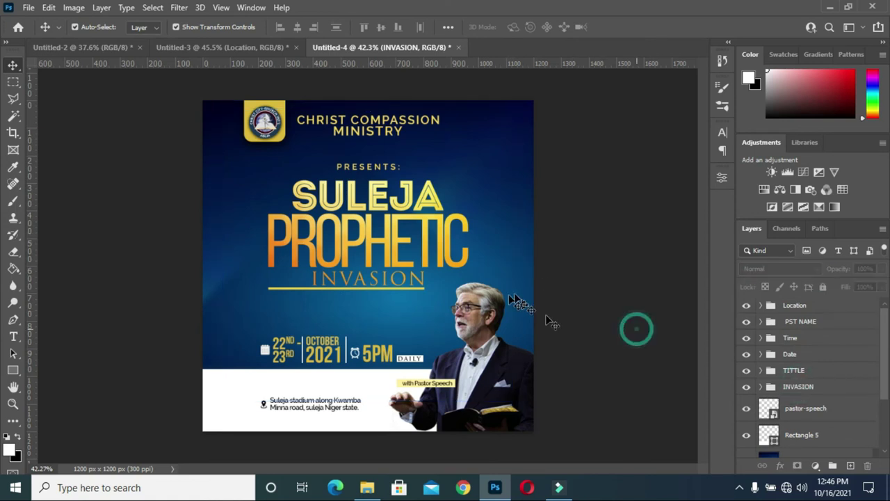
left_click(800, 386)
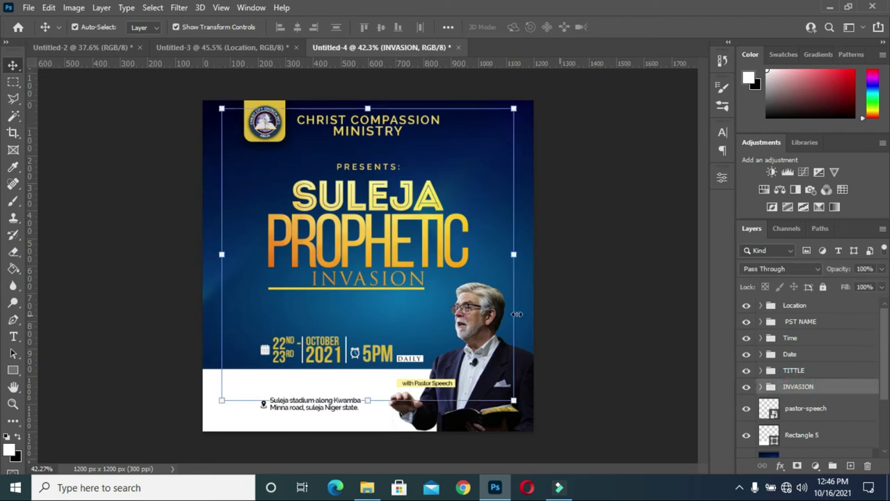
Enlarge the INVASION title group to about 113% and shift it down slightly.
left_click_drag(514, 401, 534, 421)
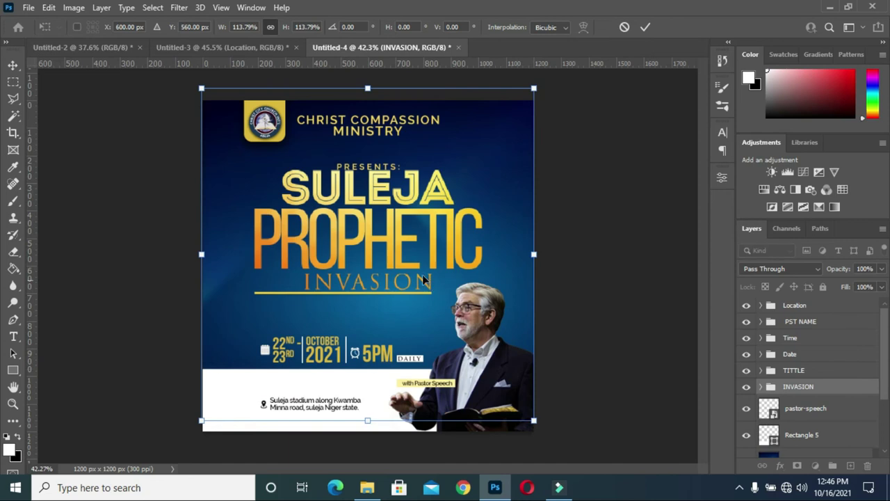
left_click_drag(400, 266, 400, 278)
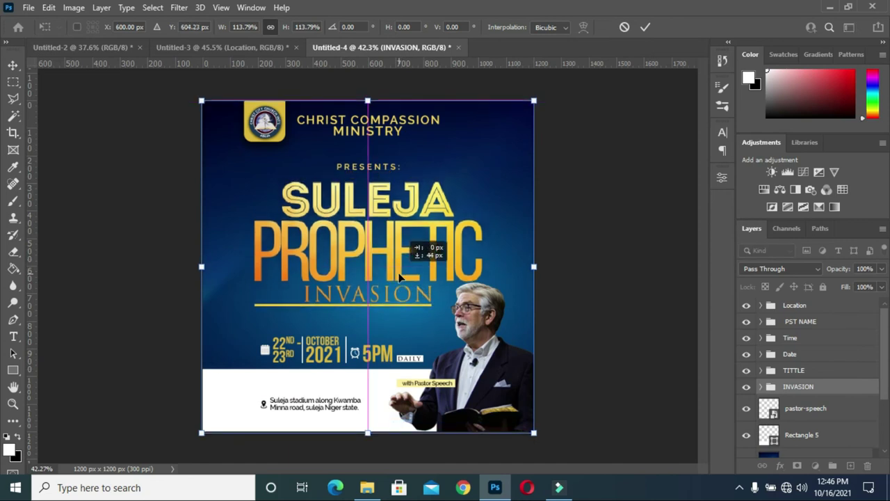
left_click(646, 26)
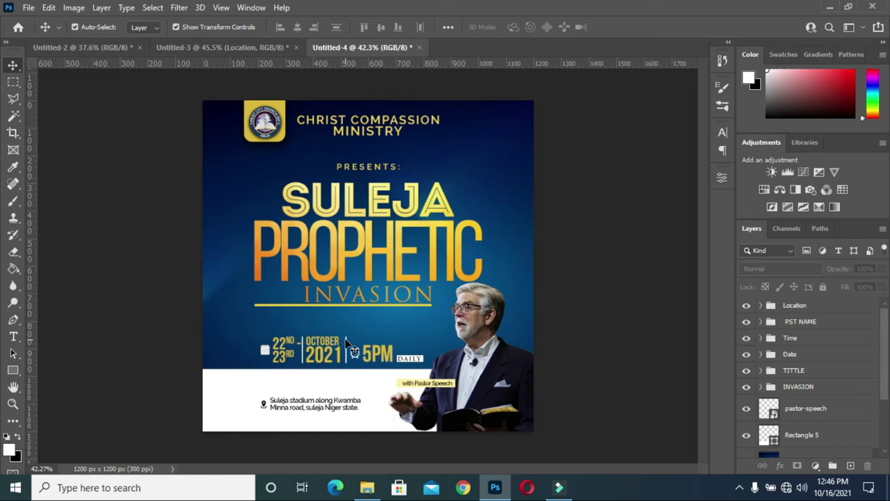
Scale the Date and Time groups to 105.56% and the location address to 111.05%.
left_click(793, 349)
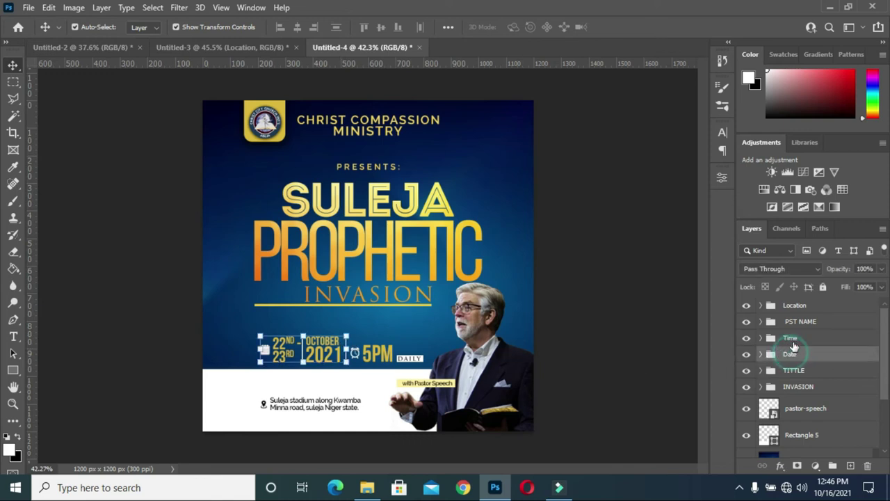
left_click(792, 340, "shift")
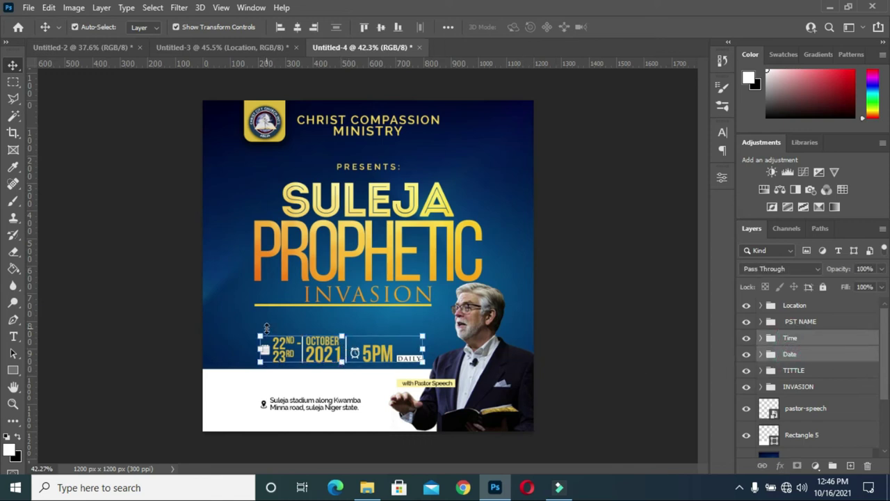
left_click_drag(258, 335, 251, 326)
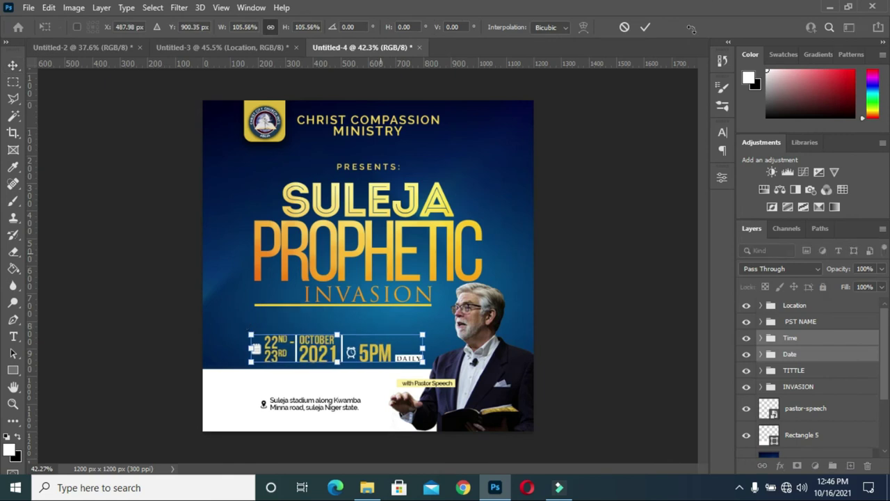
left_click(647, 27)
left_click(629, 245)
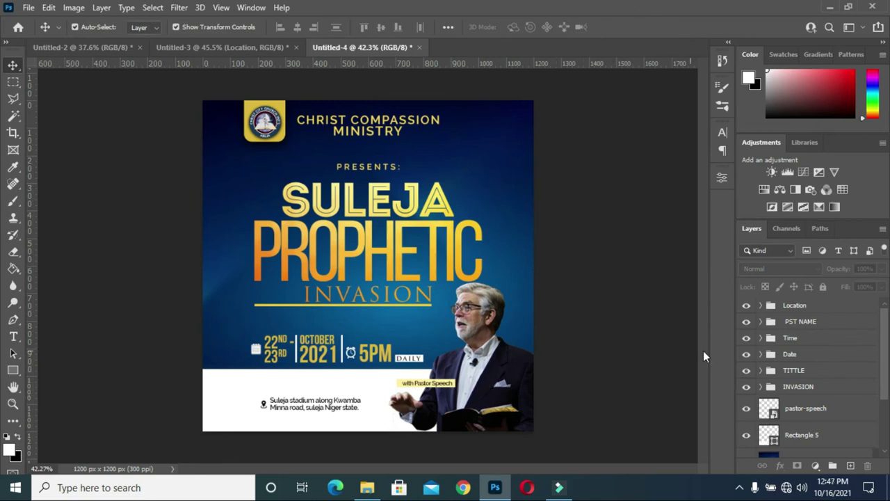
left_click(807, 306)
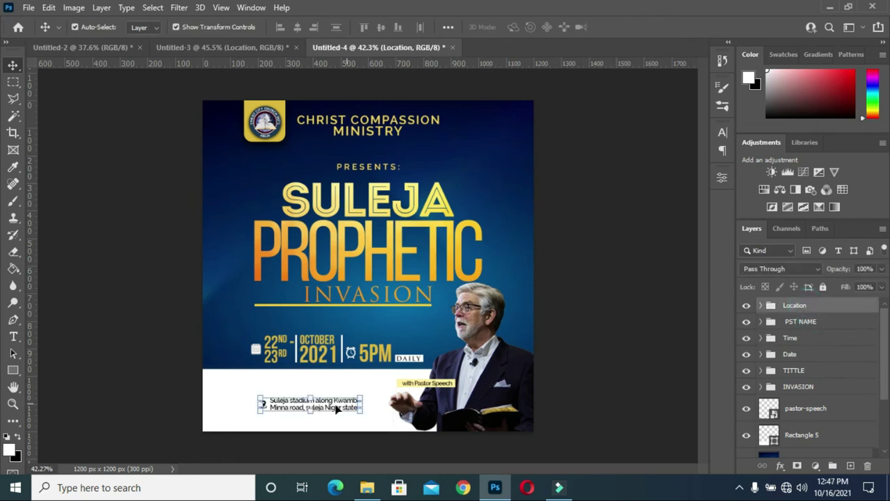
left_click_drag(256, 397, 247, 391)
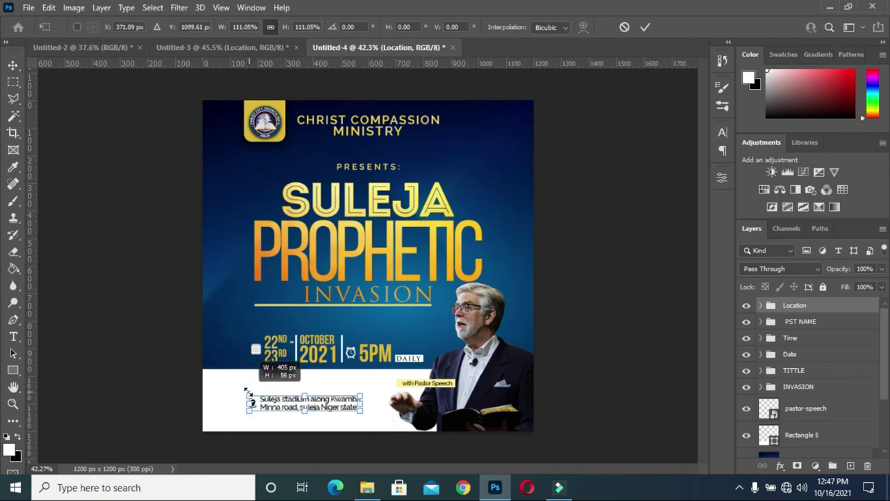
left_click(646, 27)
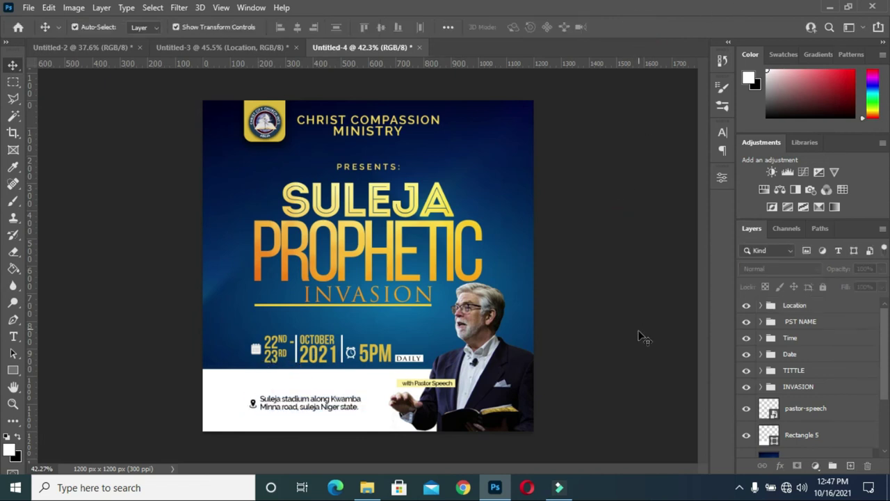
Group the pastor-speech photo, Rectangle 5 and the istock background layer into Group 1.
scroll(779, 394, "down", 1)
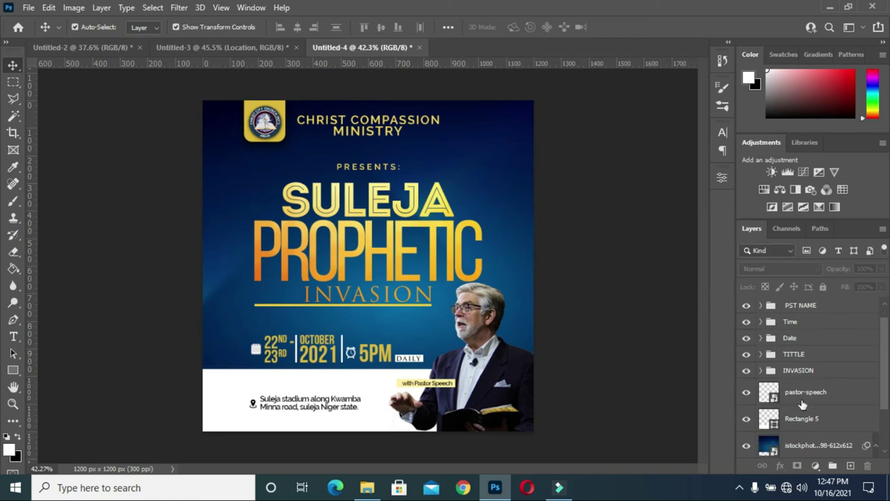
left_click(805, 394)
scroll(807, 407, "down", 1)
scroll(807, 406, "down", 1)
scroll(811, 423, "down", 1)
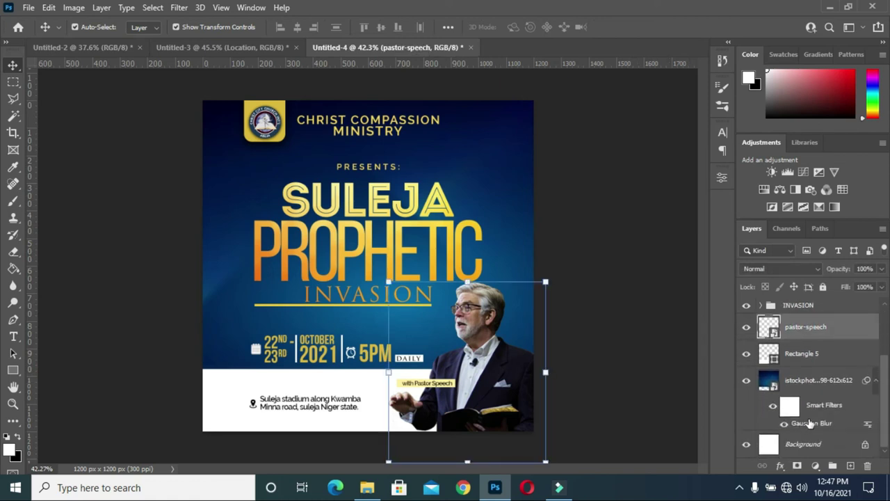
left_click(878, 382)
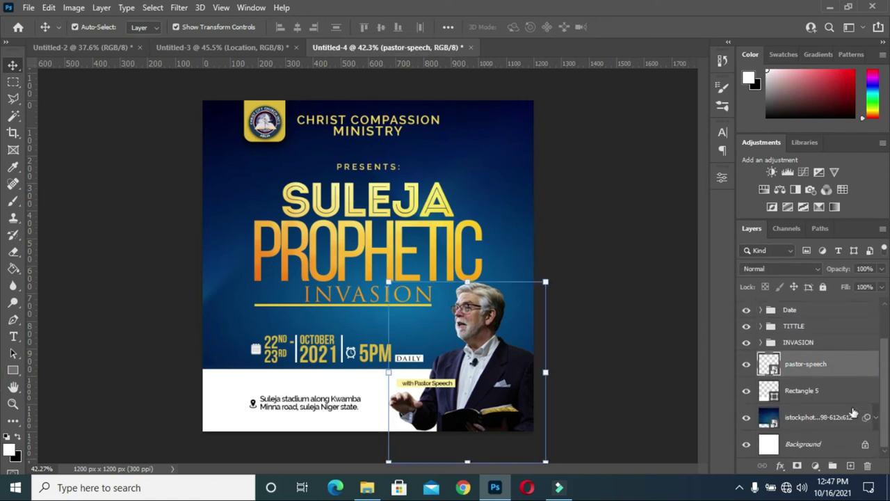
left_click(800, 403, "shift")
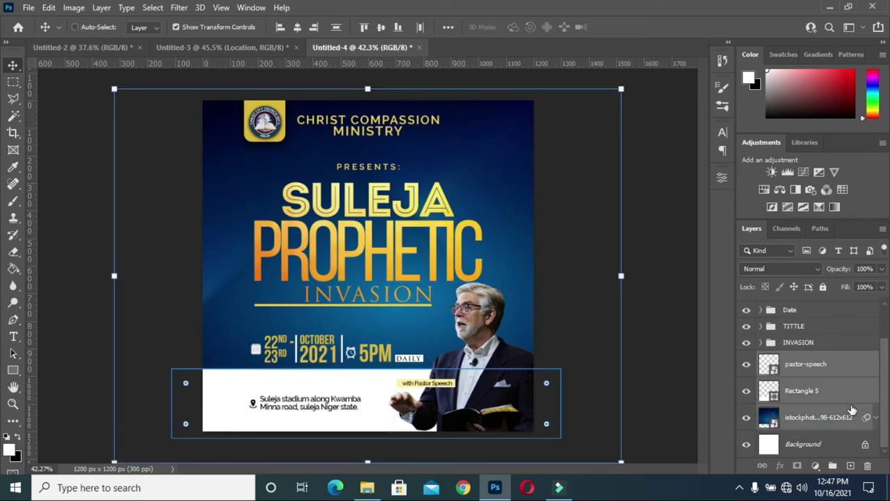
key("ctrl+g")
Deselect Group 1 and stamp all visible layers into a merged Layer 1.
key("b")
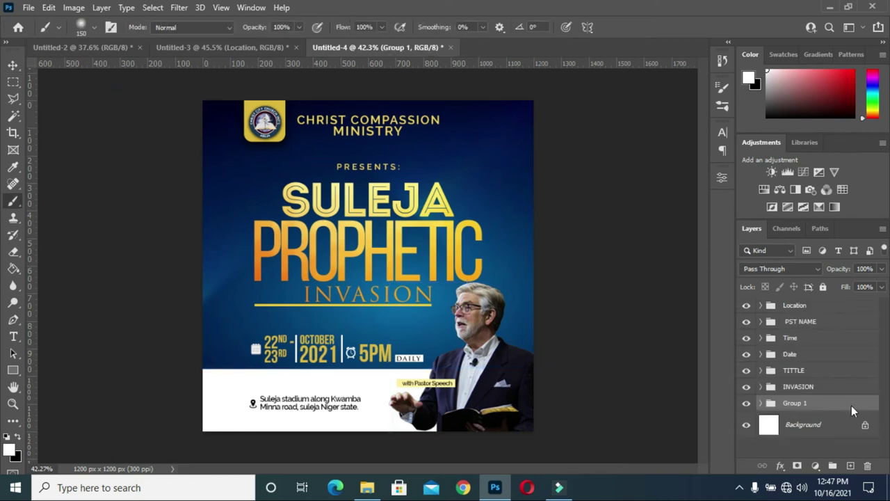
key("g")
left_click(13, 64)
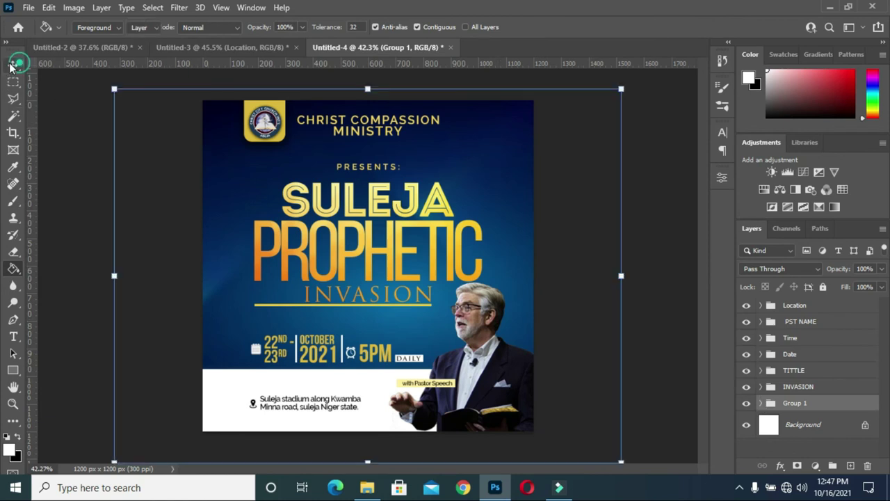
left_click(670, 272)
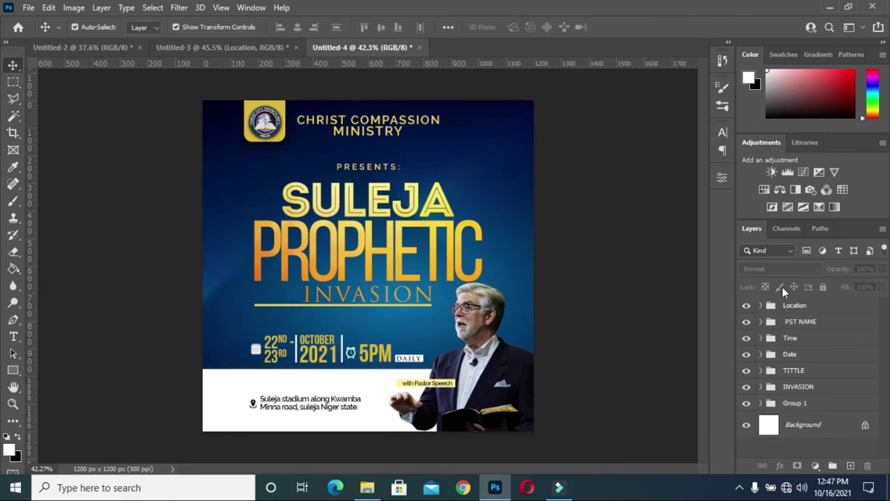
key("ctrl+shift+alt+e")
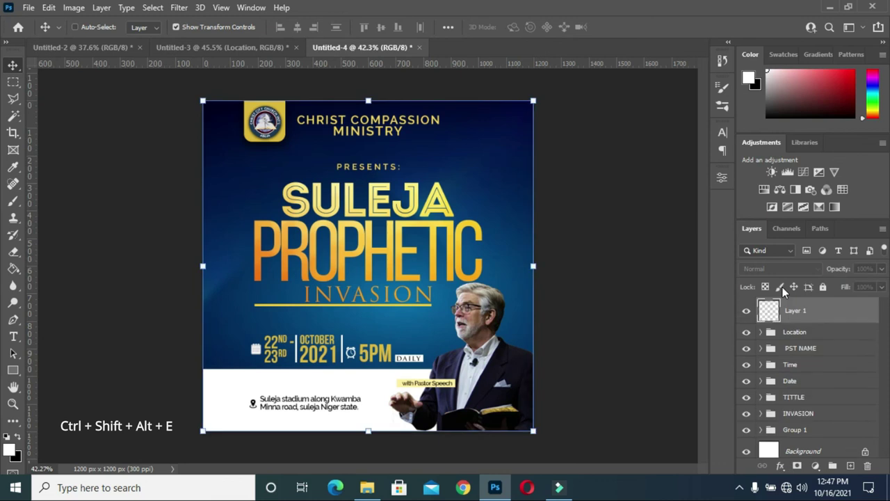
Open the Camera Raw filter on Layer 1 and set Contrast +70, Highlights -32, Shadows -6.
left_click(179, 8)
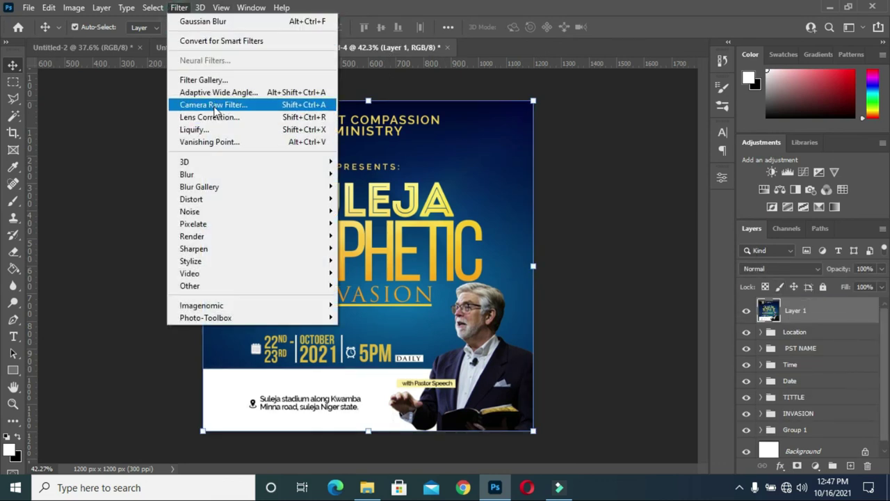
left_click(213, 105)
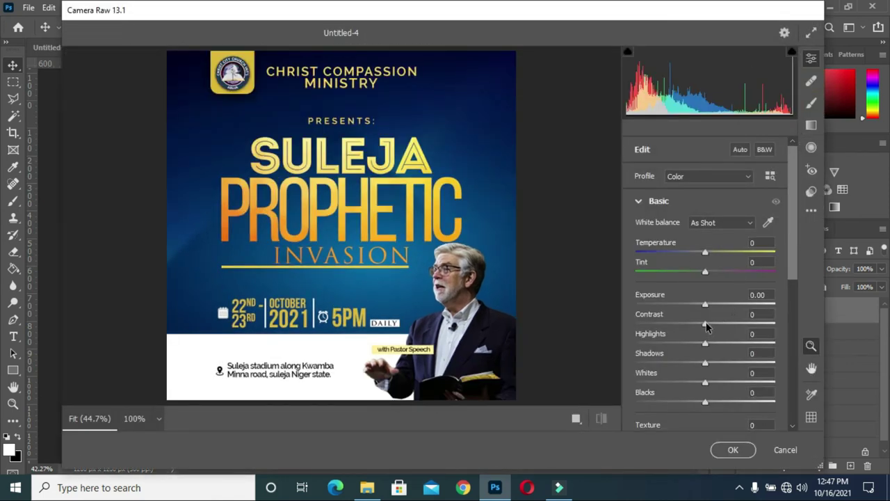
left_click_drag(706, 324, 756, 330)
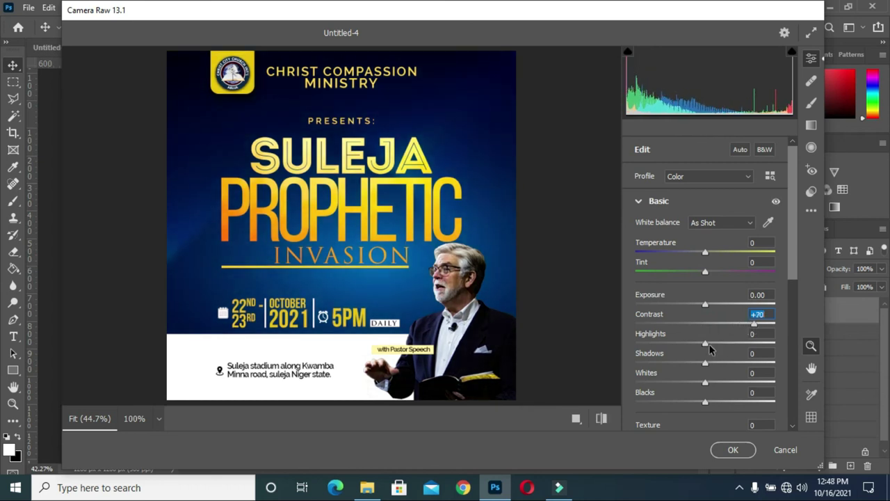
left_click_drag(706, 344, 685, 341)
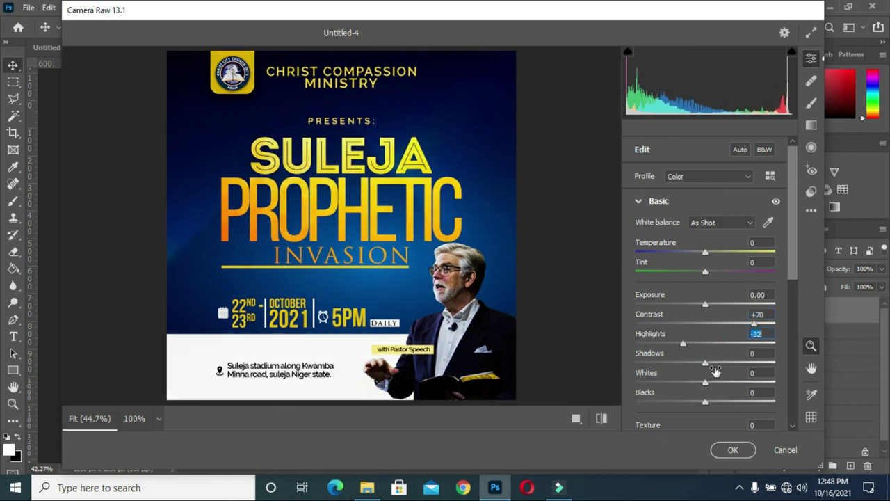
mouse_move(701, 368)
left_mouse_down()
mouse_move(690, 368)
mouse_move(707, 375)
left_mouse_up()
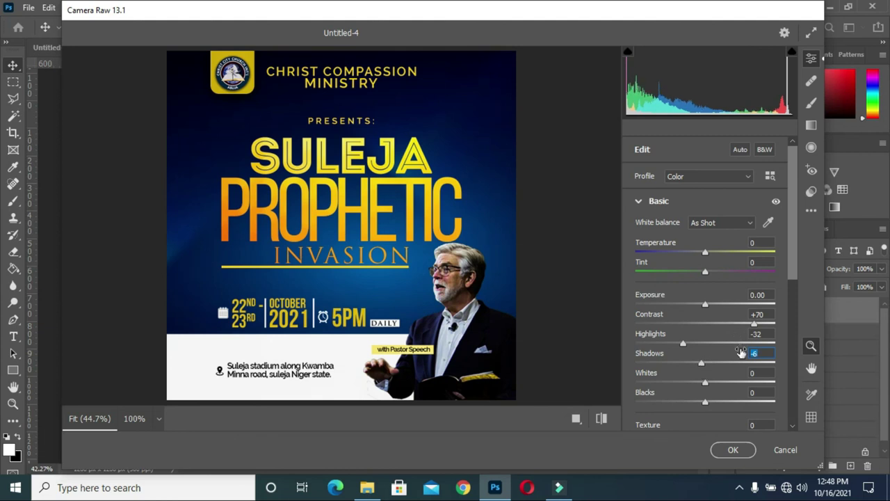
Set Texture -16, Clarity +18, Vibrance +50 and Saturation near zero.
scroll(725, 352, "down", 3)
scroll(726, 351, "down", 1)
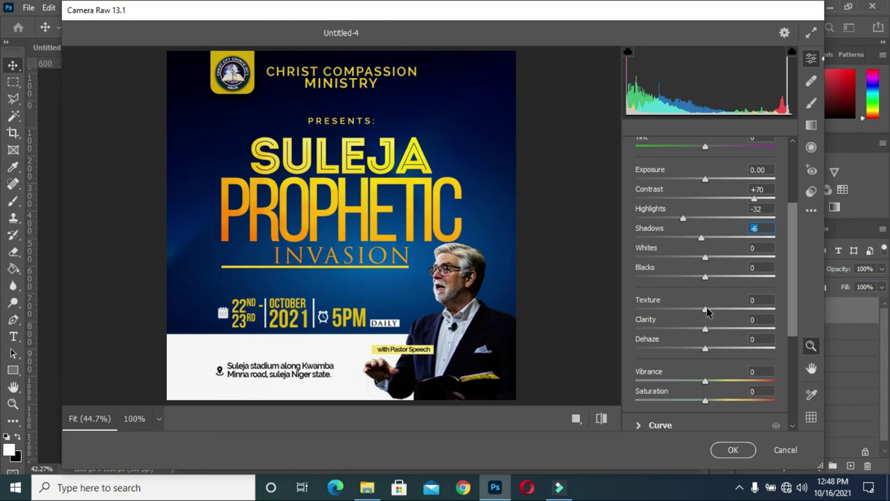
left_click_drag(705, 311, 690, 315)
mouse_move(705, 329)
left_mouse_down()
mouse_move(734, 330)
mouse_move(711, 334)
left_mouse_up()
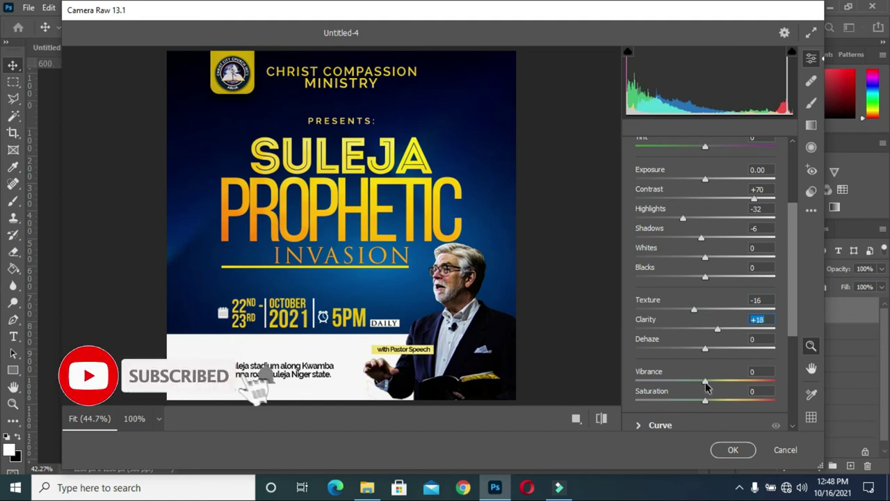
left_click(705, 381)
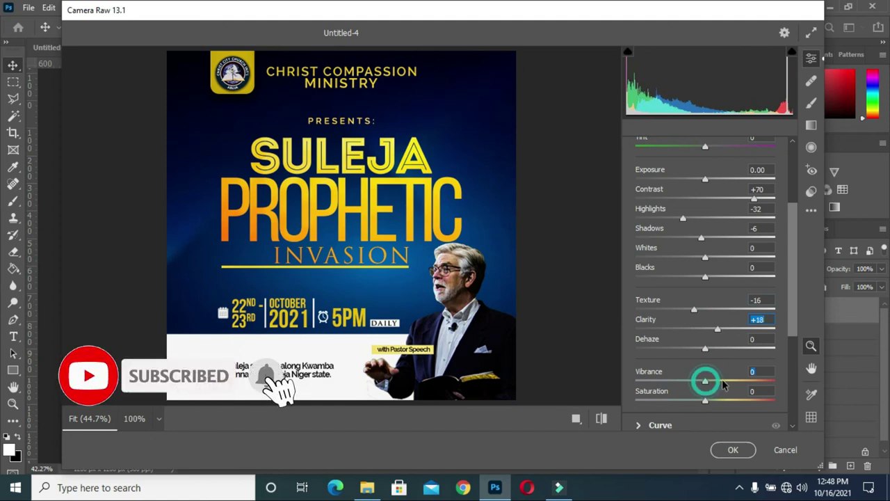
left_click(740, 381)
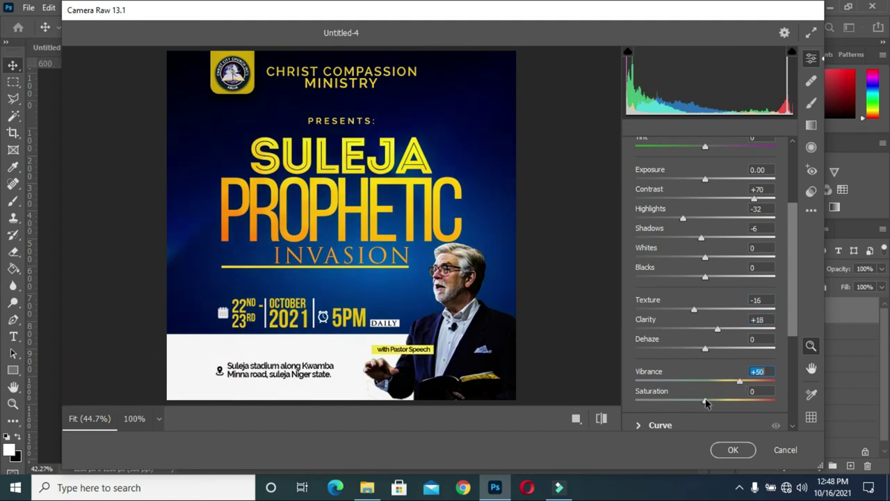
key("Tab")
key("shift+Down")
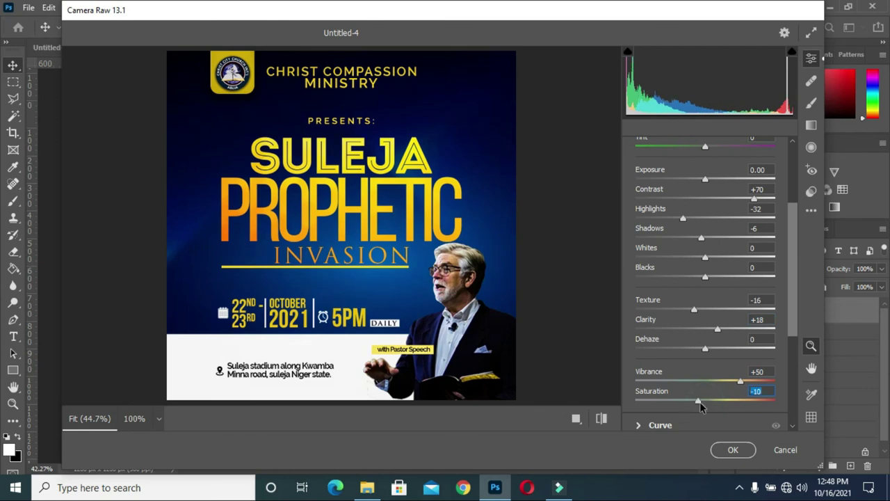
left_click(706, 401)
Confirm the Camera Raw dialog so the grade is applied to Layer 1.
left_click(733, 450)
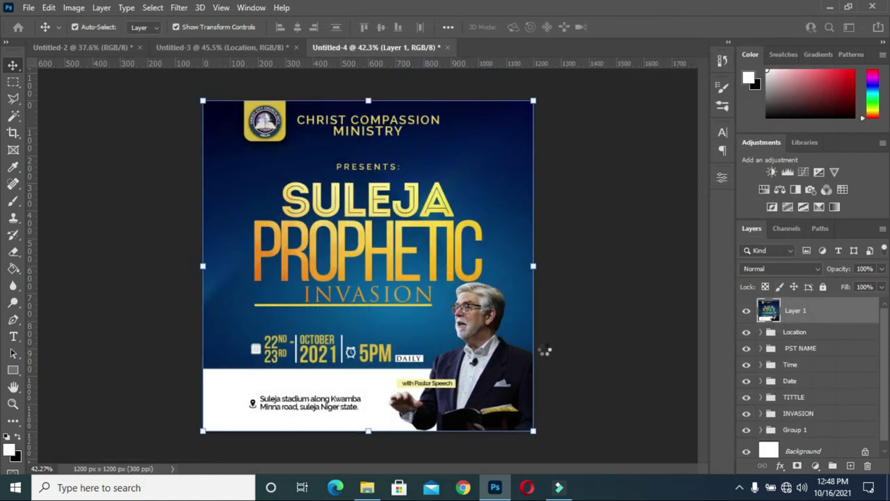